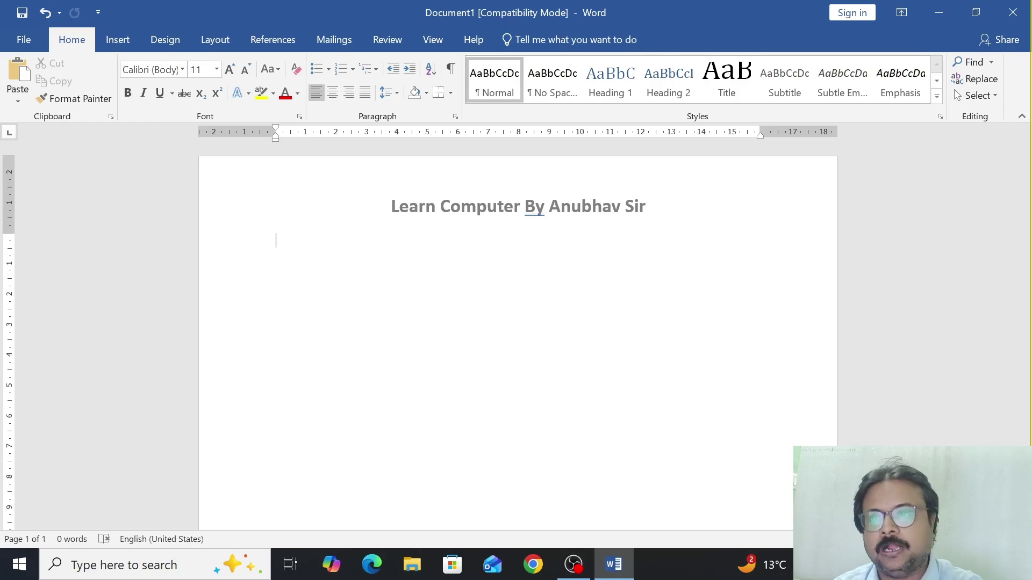
# Insert a page break and enter Computer, CPU and MOUSE on separate lines of the second page.
pyautogui.click(273, 41)
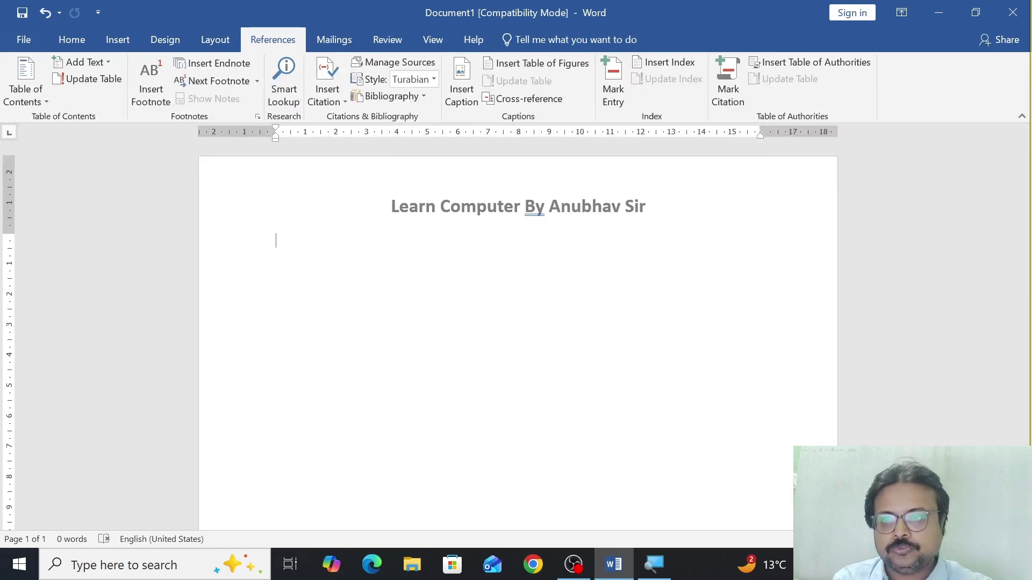
pyautogui.hotkey('ctrl', 'Return')
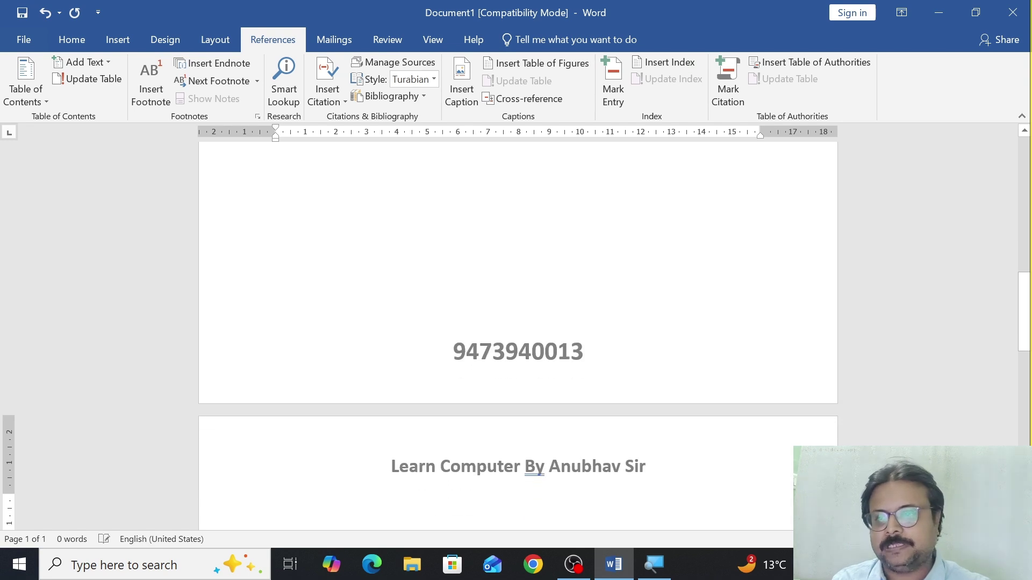
pyautogui.scroll(-5, 518, 322)
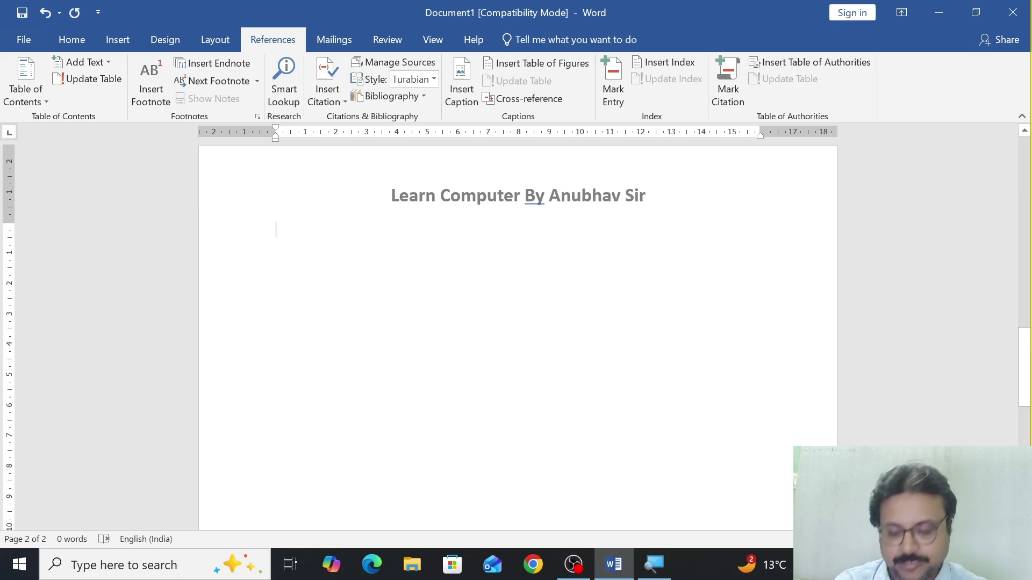
pyautogui.write('Compu')
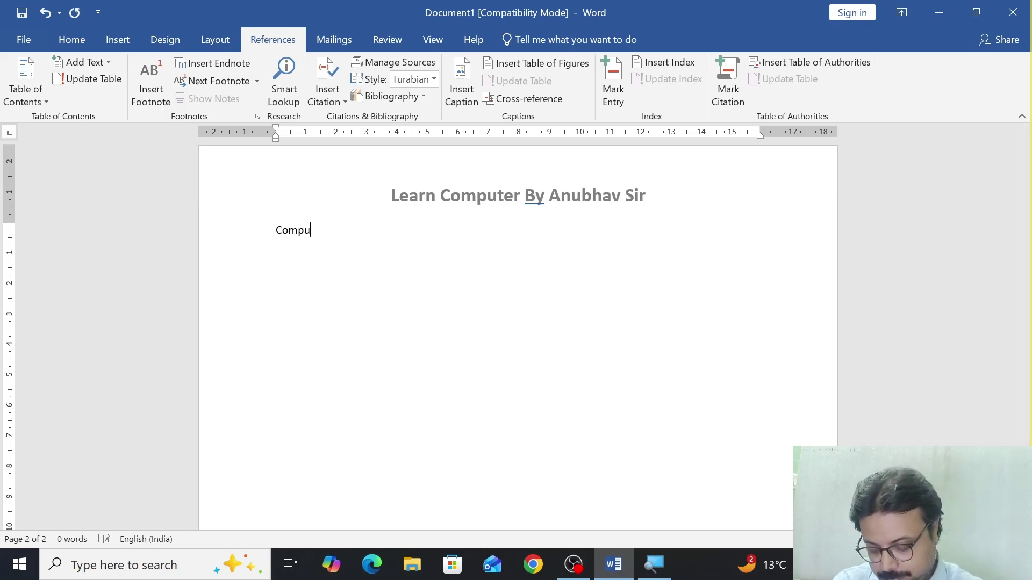
pyautogui.write('ter')
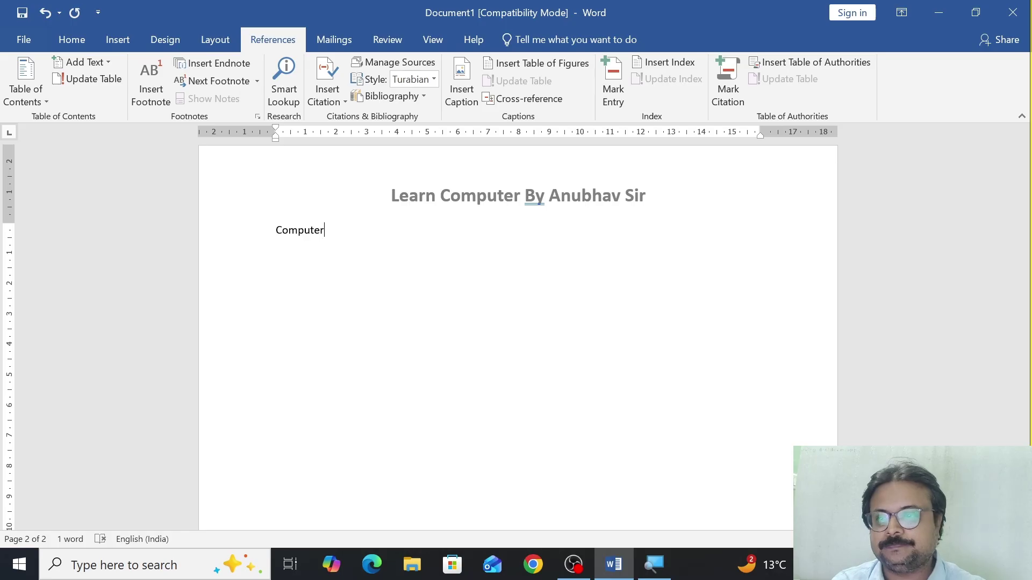
pyautogui.write(' CPU ')
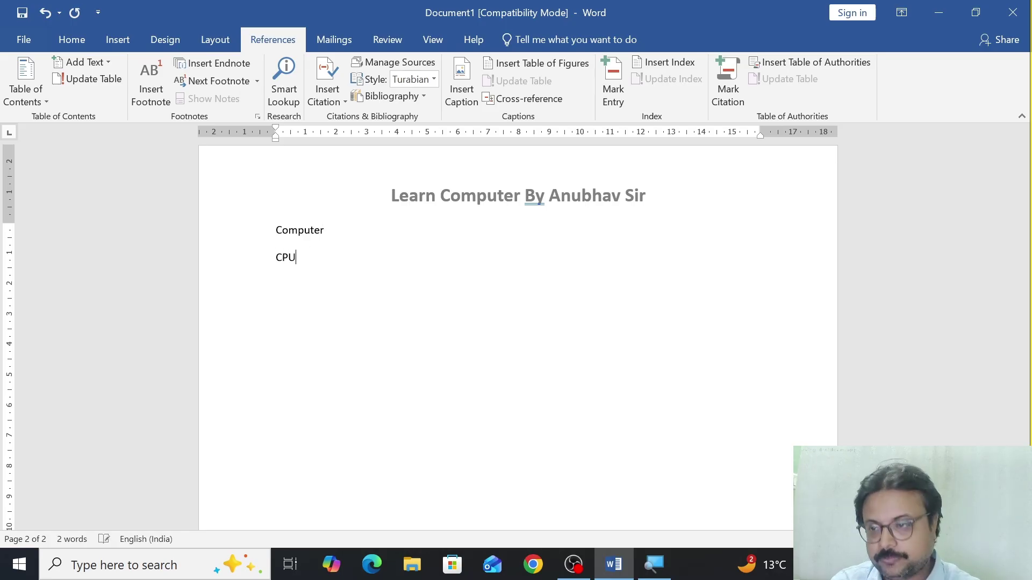
pyautogui.write('MOUSE')
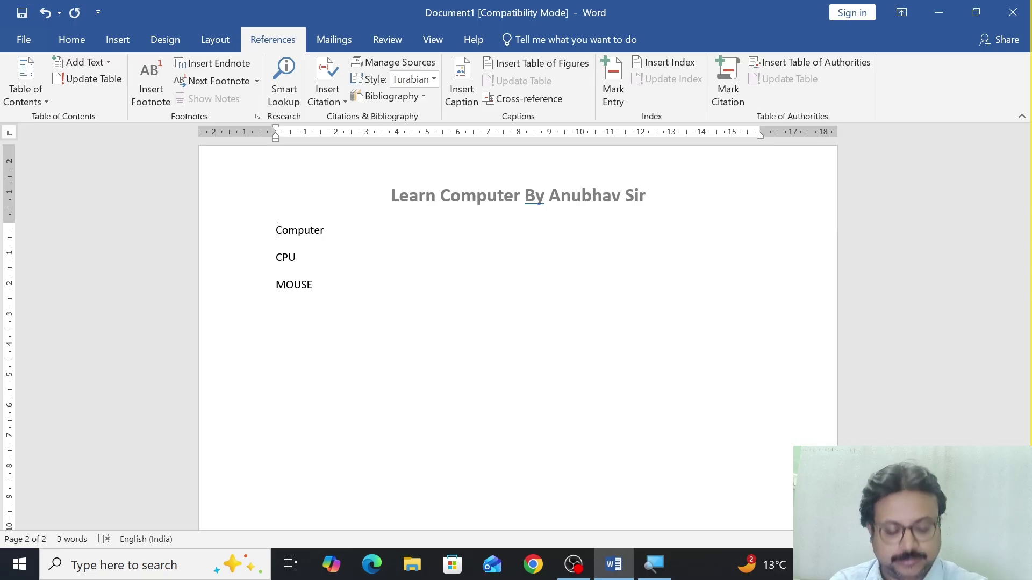
# Enlarge the Computer, CPU and MOUSE lines to font size 20 and make them bold.
pyautogui.hotkey('shift', 'Down')
pyautogui.hotkey('shift', 'Down')
pyautogui.hotkey('shift', 'Down')
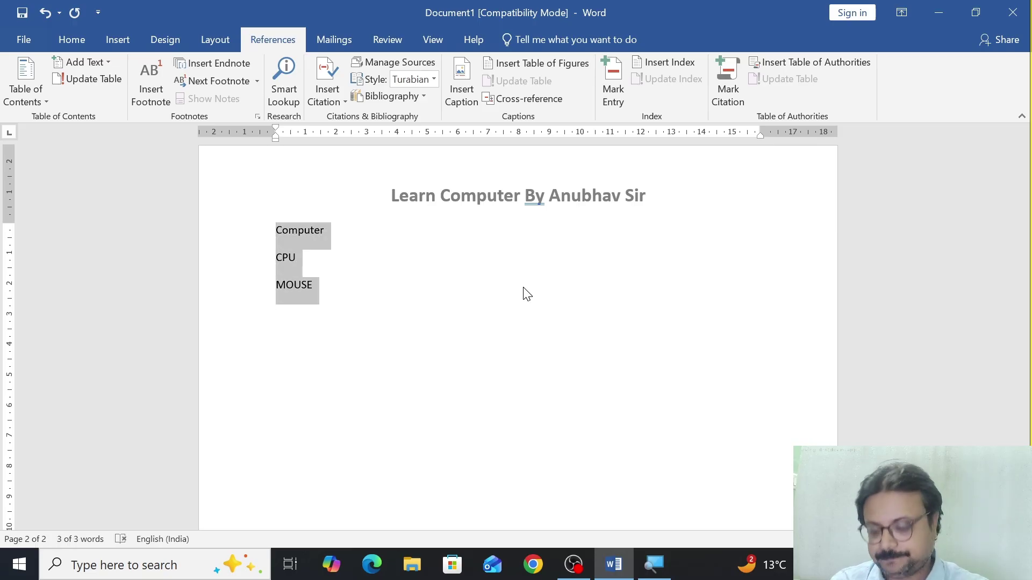
pyautogui.hotkey('ctrl', 'shift', '.')
pyautogui.hotkey('ctrl', 'shift', '.')
pyautogui.hotkey('ctrl', 'shift', '.')
pyautogui.hotkey('ctrl', 'shift', '.')
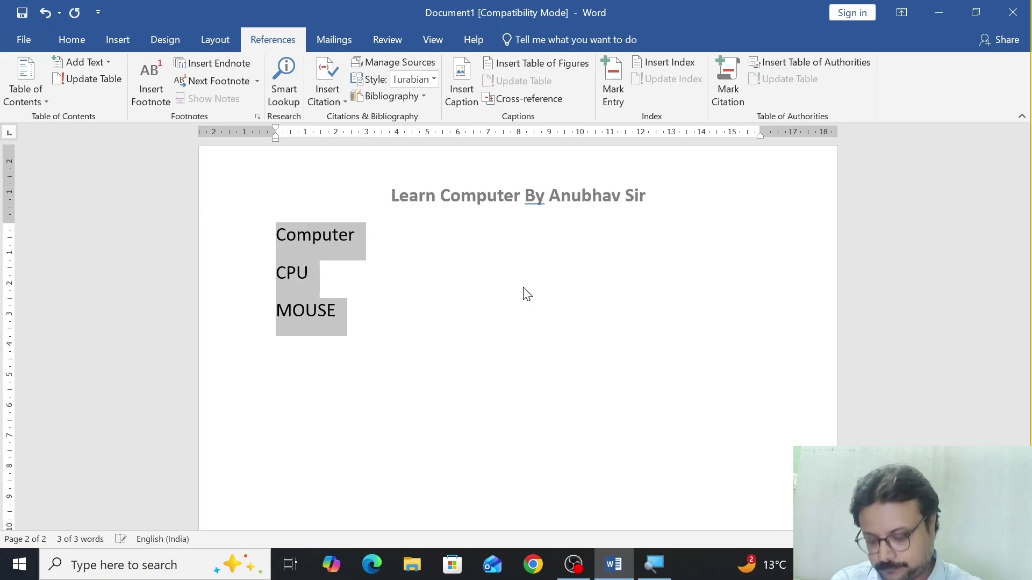
pyautogui.hotkey('ctrl', 'shift', '.')
pyautogui.hotkey('ctrl', 'b')
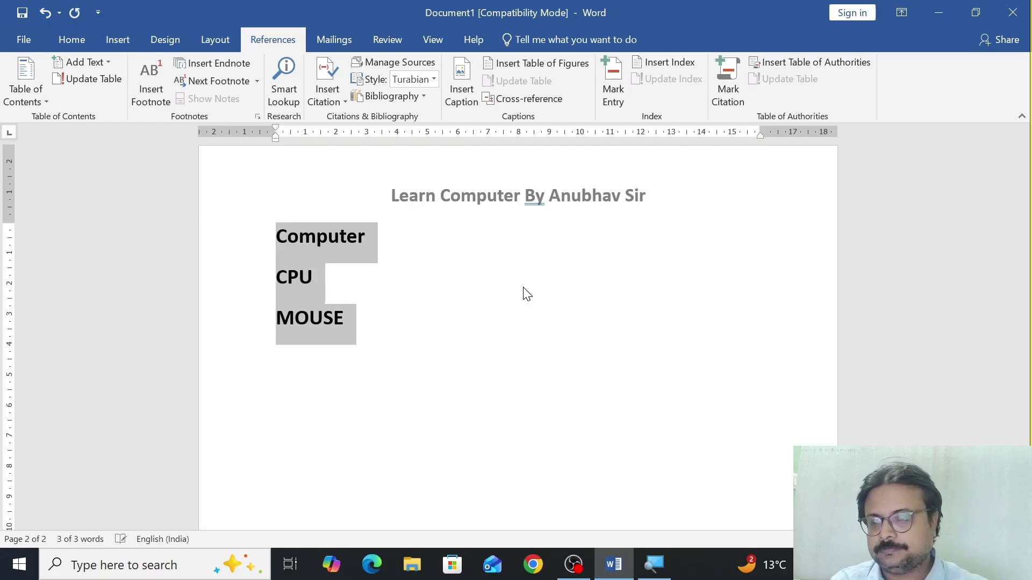
# Add Keyboard on the line below MOUSE and copy MOUSE's formatting onto it with Format Painter.
pyautogui.press('Right')
pyautogui.write('Ke')
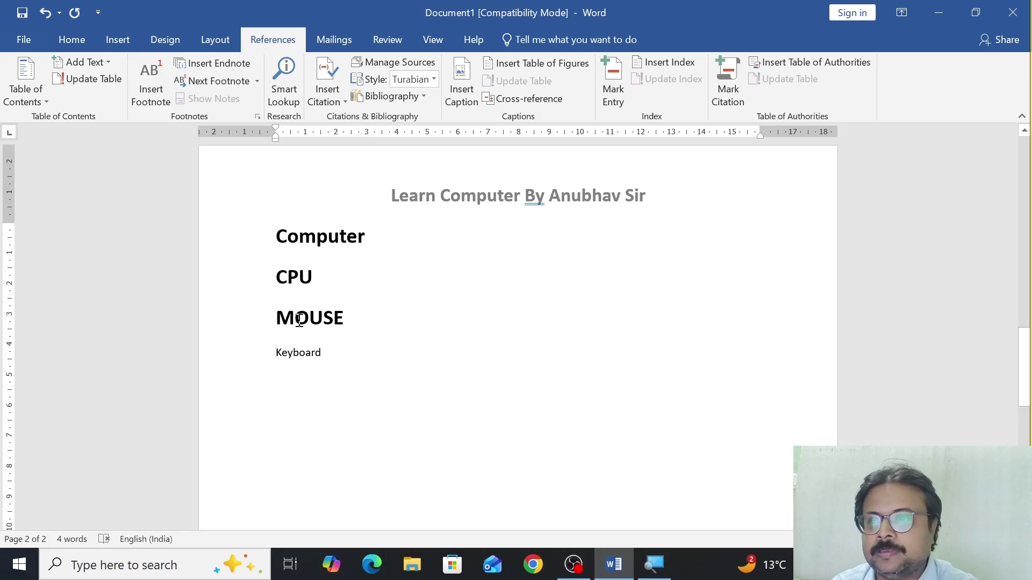
pyautogui.moveTo(295, 321); pyautogui.dragTo(309, 322)
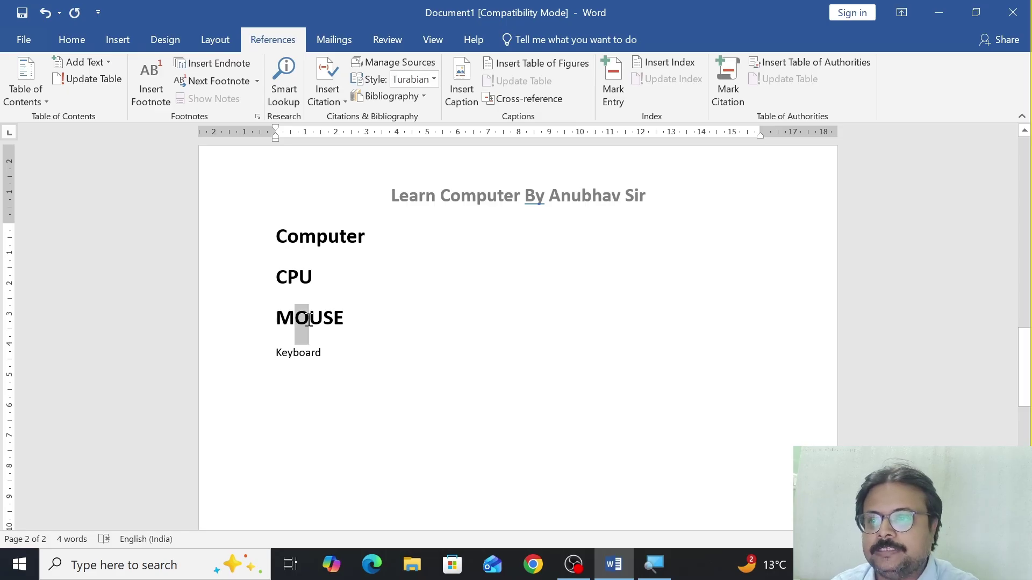
pyautogui.click(71, 40)
pyautogui.click(74, 99)
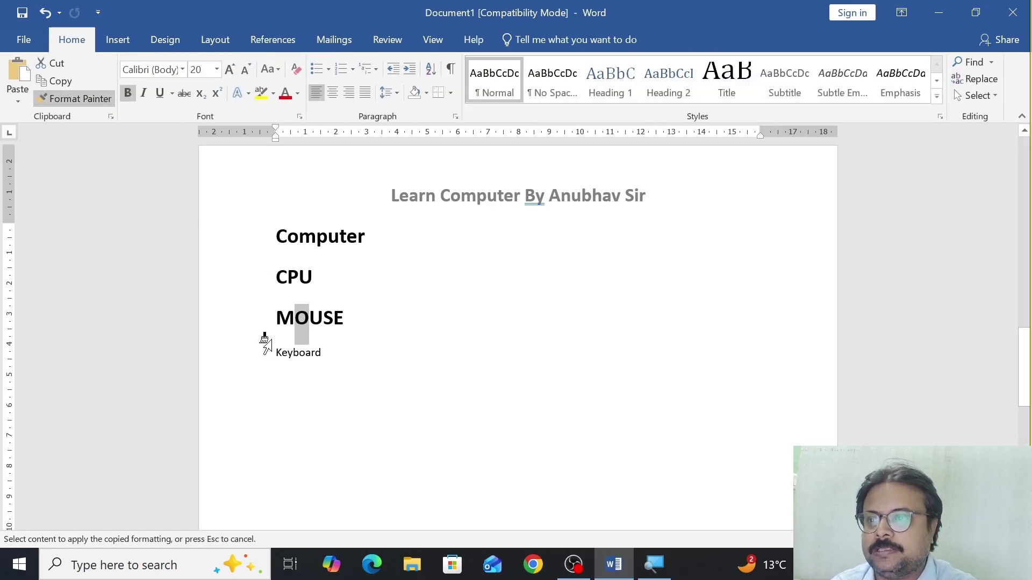
pyautogui.moveTo(269, 352); pyautogui.dragTo(332, 355)
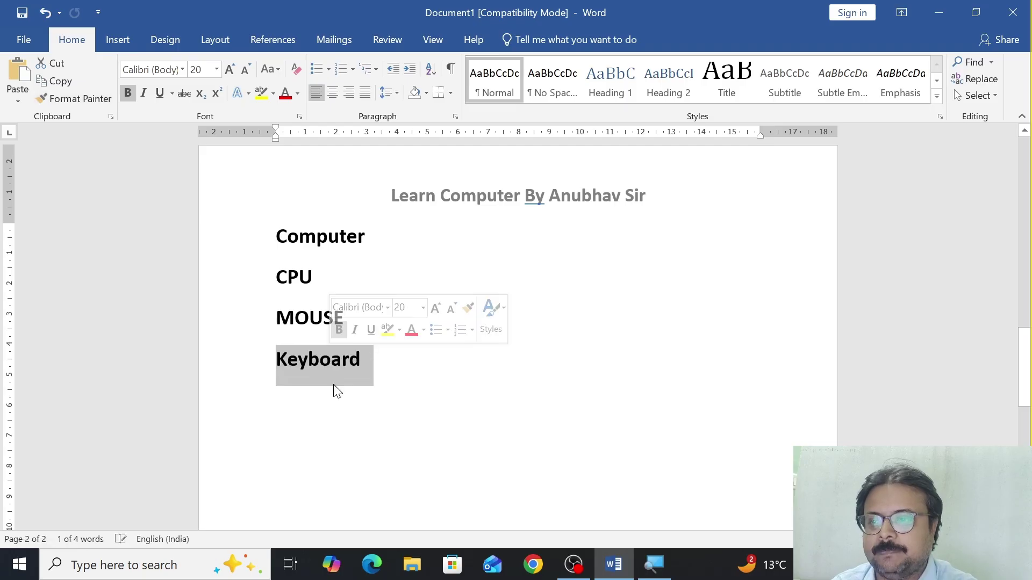
pyautogui.click(369, 373)
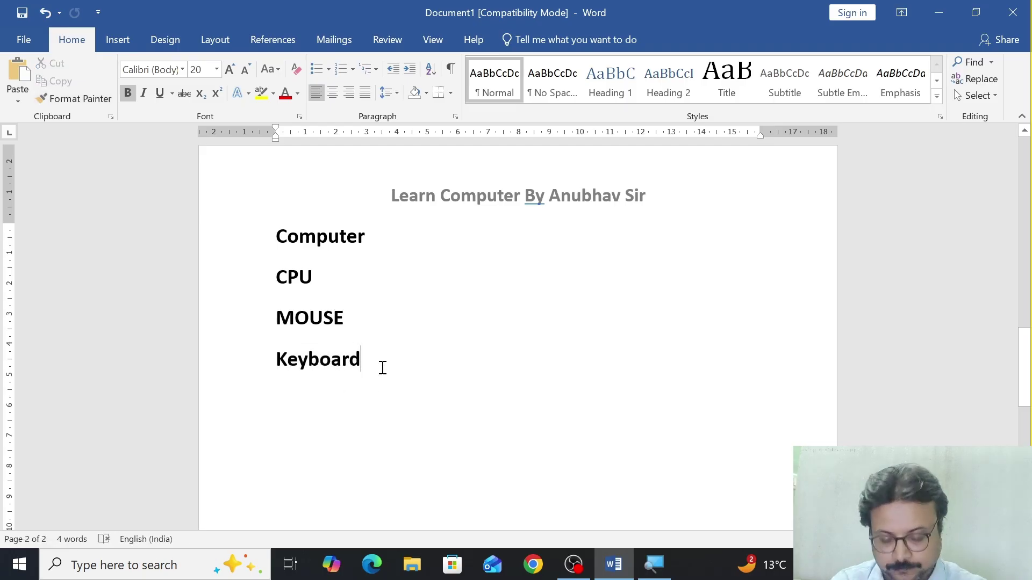
# Add Printer, Speaker, Screen and Bar Code Reader on separate lines below Keyboard.
pyautogui.press('Return')
pyautogui.write('Printer')
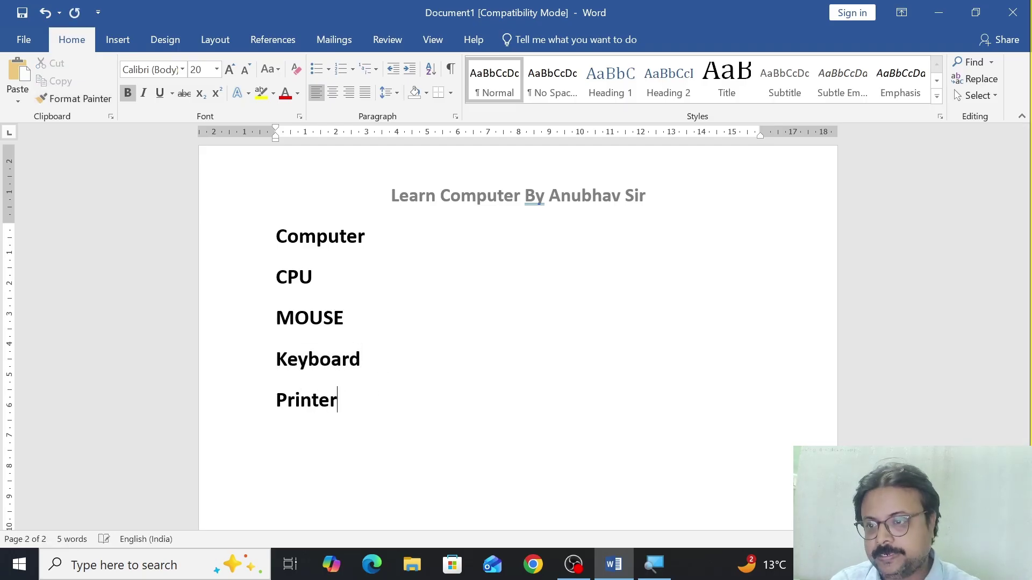
pyautogui.press('Return')
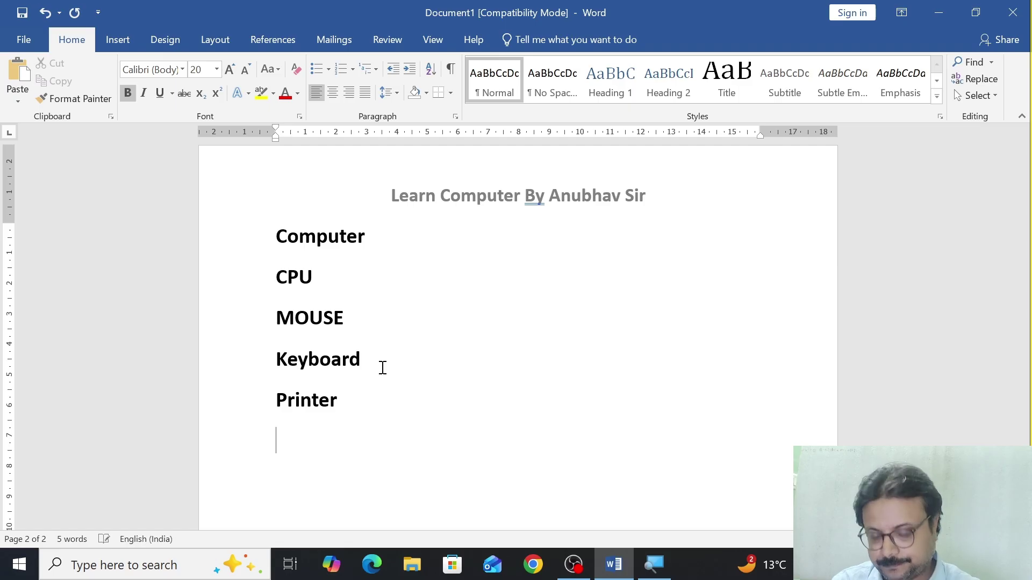
pyautogui.write('Speaker')
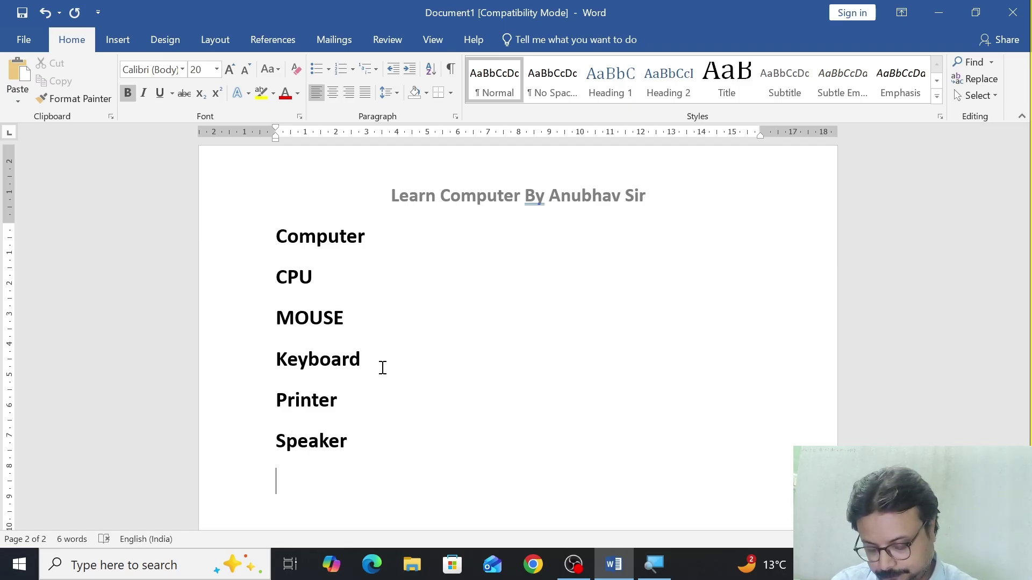
pyautogui.press('Return')
pyautogui.write('Screen')
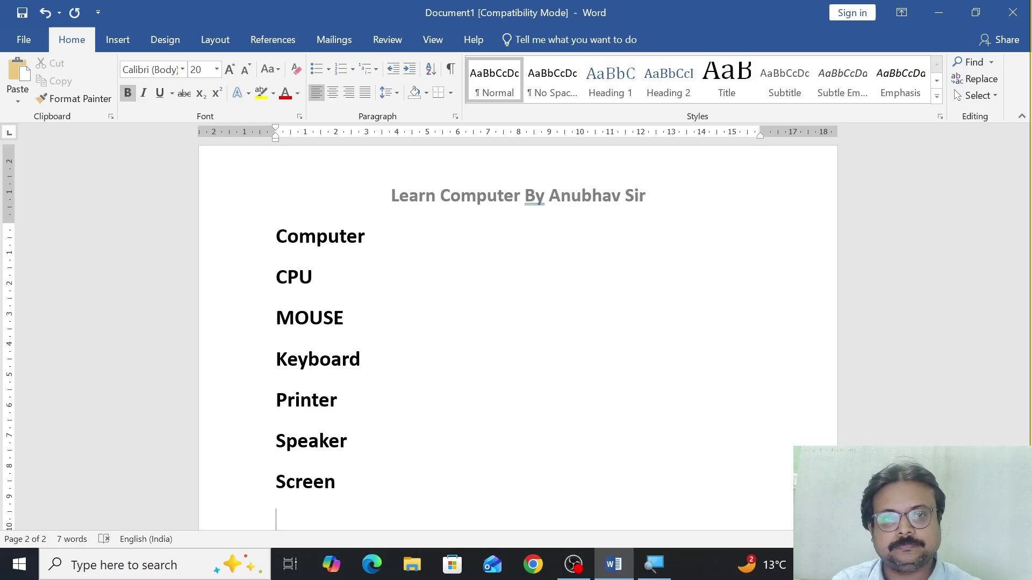
pyautogui.write('BA')
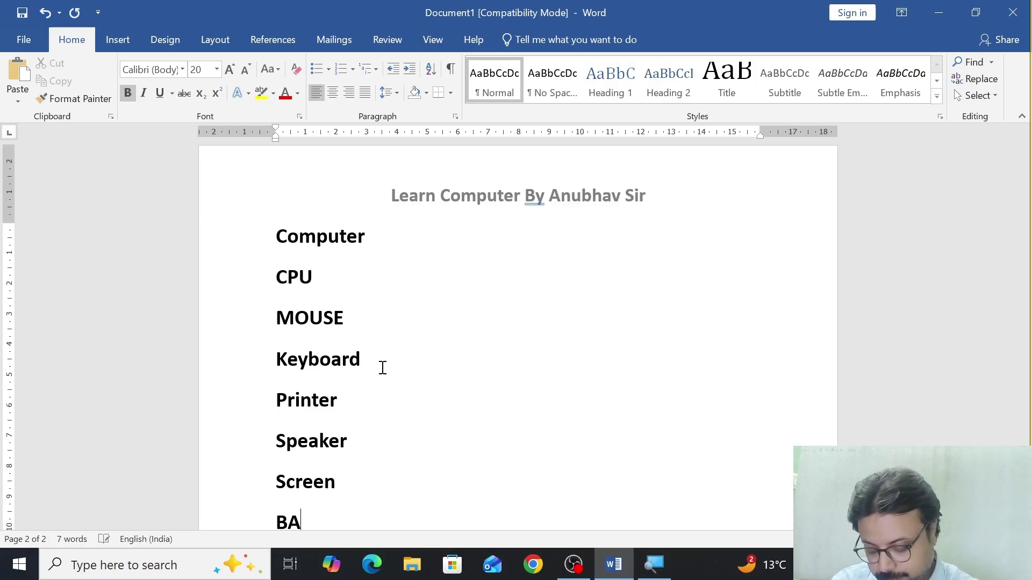
pyautogui.press('BackSpace')
pyautogui.write('ar Code Reader')
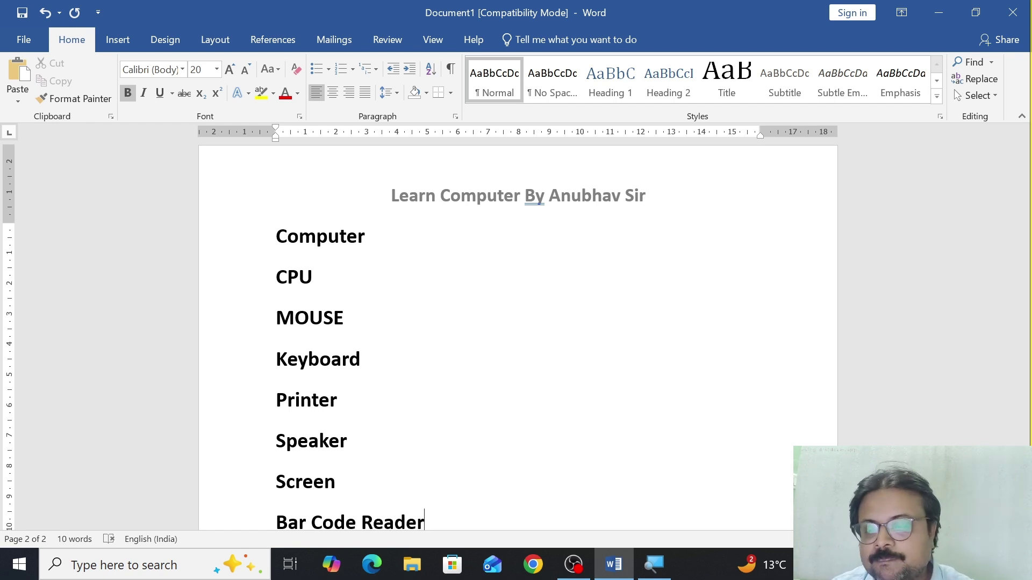
pyautogui.scroll(-1, 401, 230)
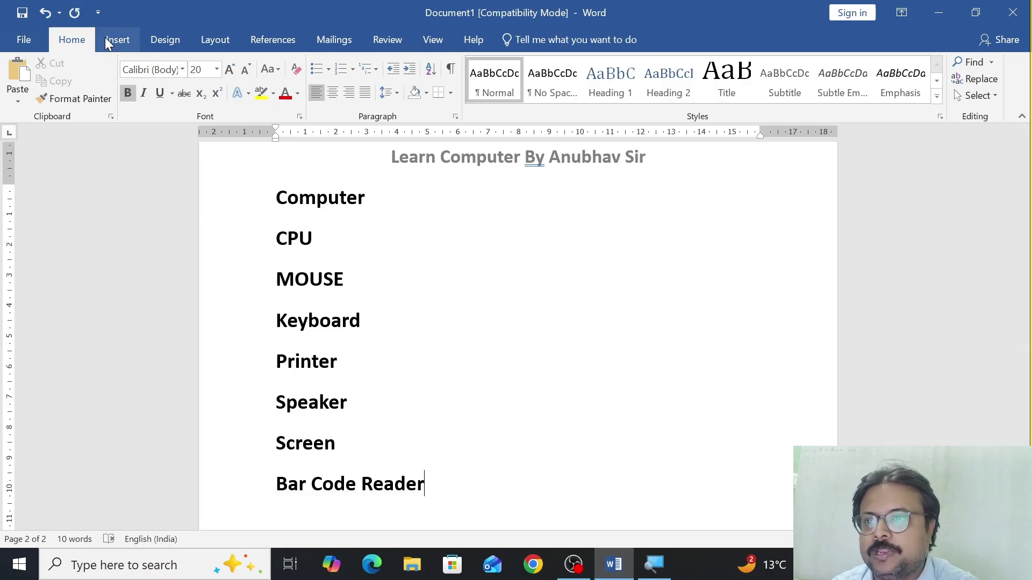
pyautogui.click(352, 69)
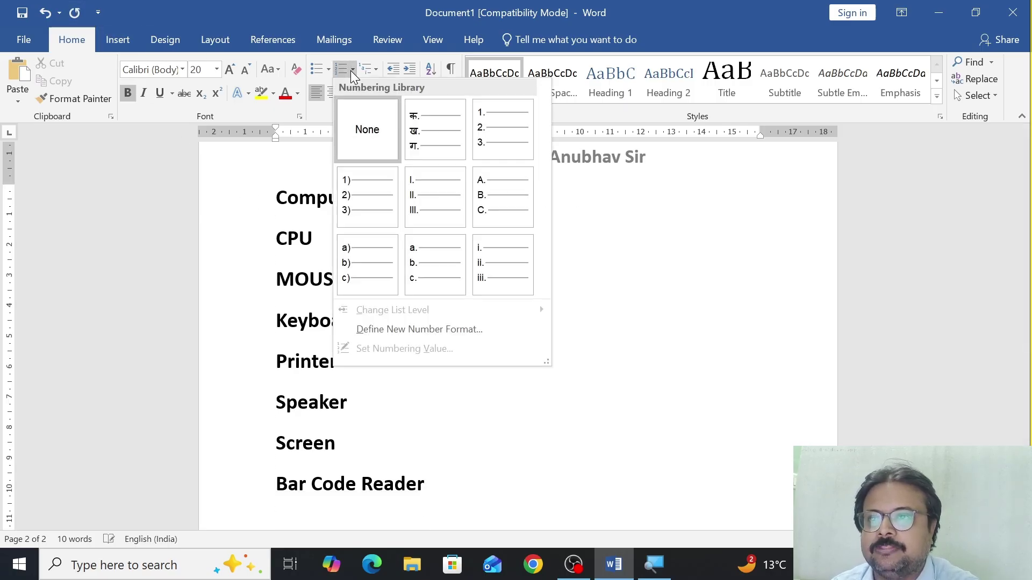
pyautogui.click(587, 233)
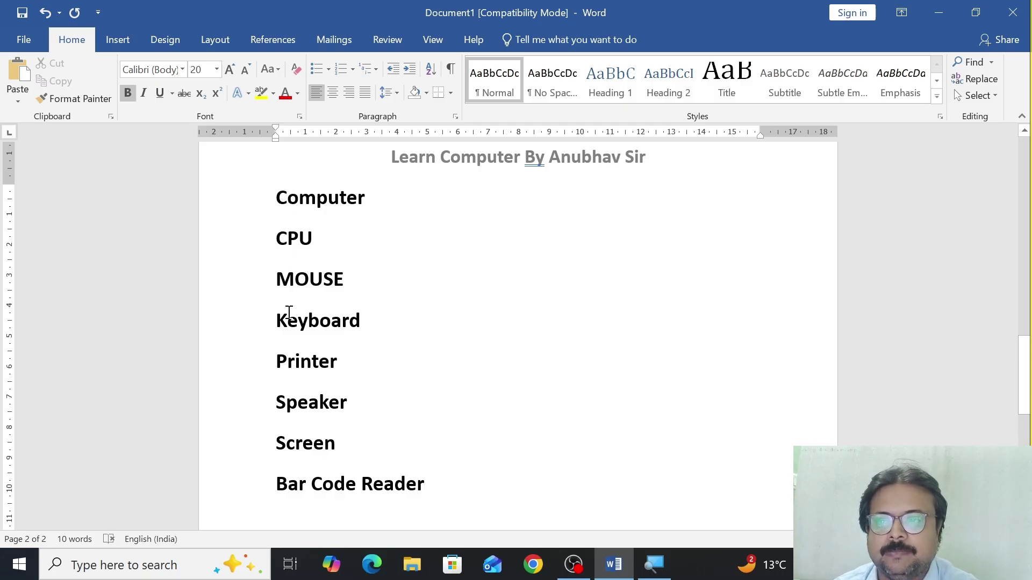
# Mark the word Computer as a main index entry for the current page and move the dialog clear of the text.
pyautogui.moveTo(278, 198); pyautogui.dragTo(364, 197)
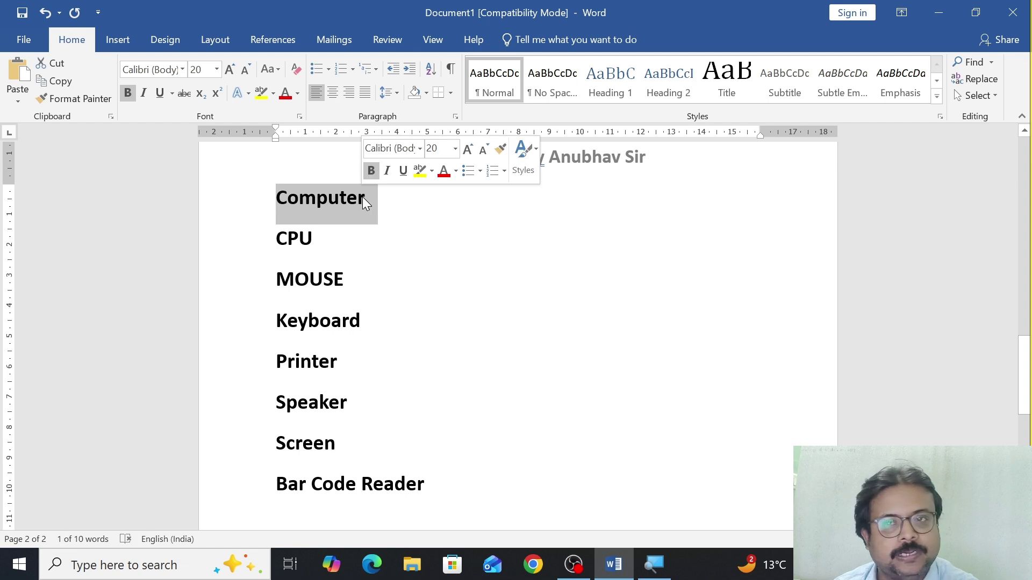
pyautogui.click(275, 47)
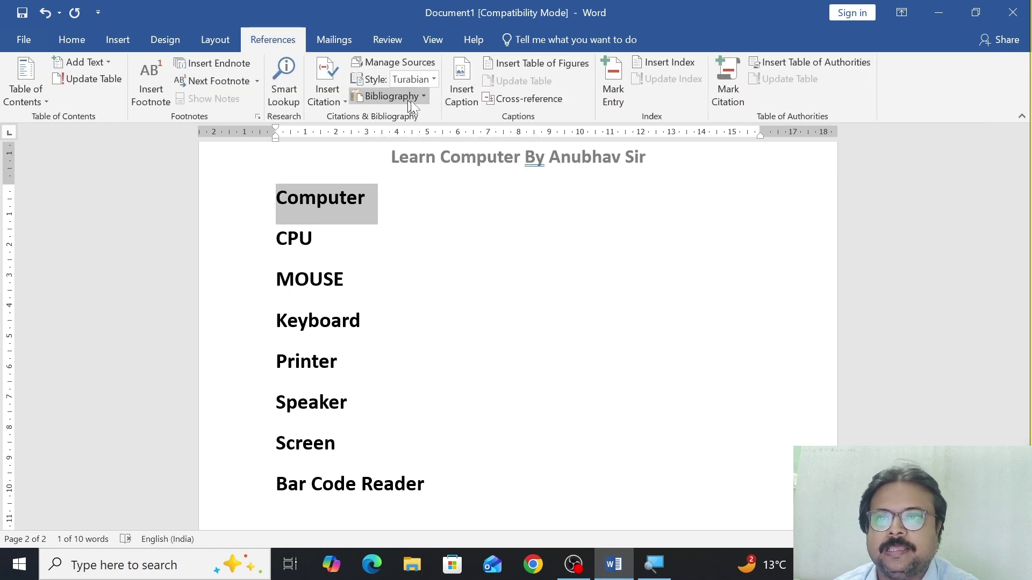
pyautogui.click(613, 94)
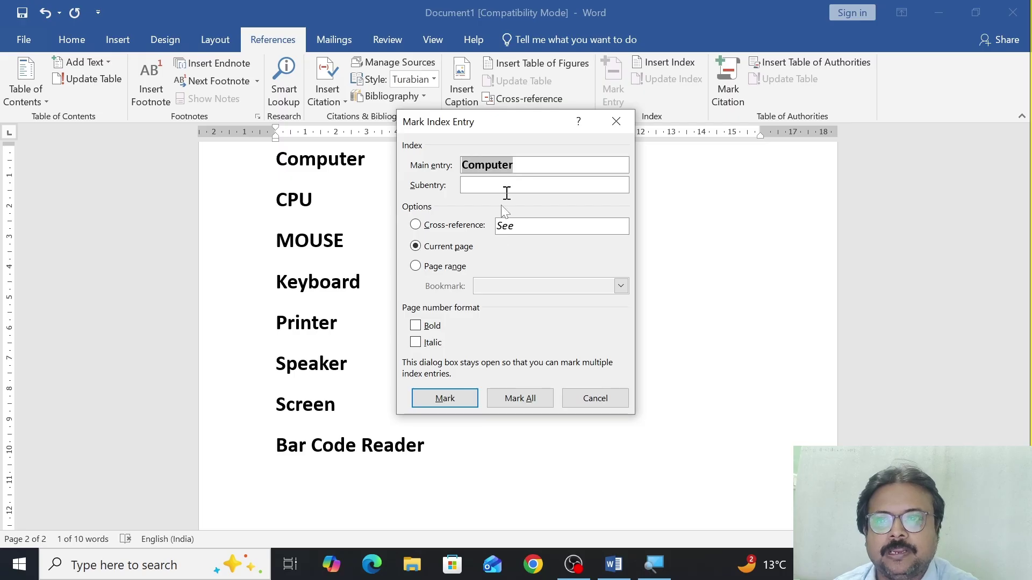
pyautogui.click(444, 398)
pyautogui.moveTo(454, 134); pyautogui.dragTo(619, 152)
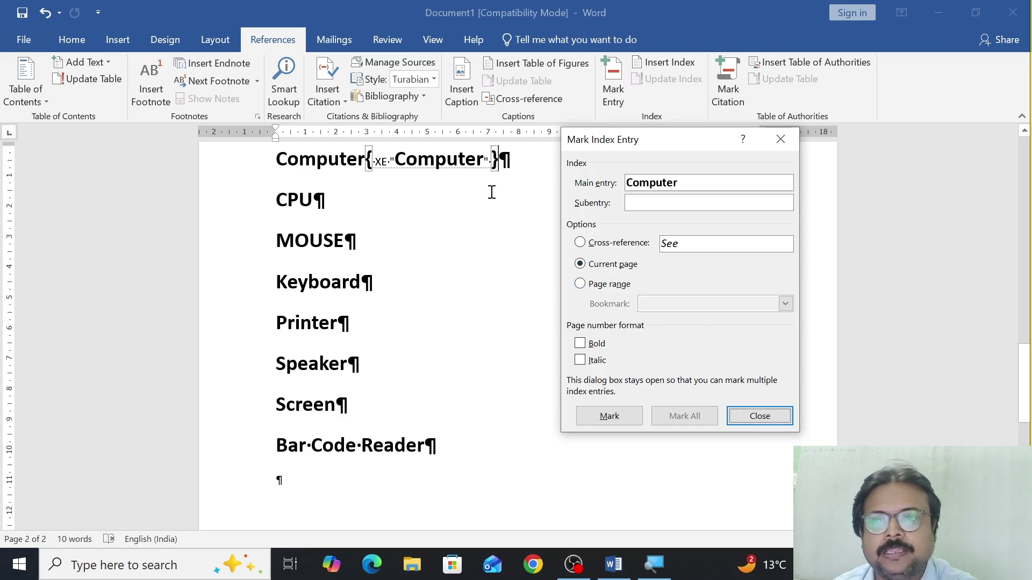
# Mark the word CPU as a main index entry for the current page.
pyautogui.click(334, 200)
pyautogui.moveTo(276, 196); pyautogui.dragTo(309, 202)
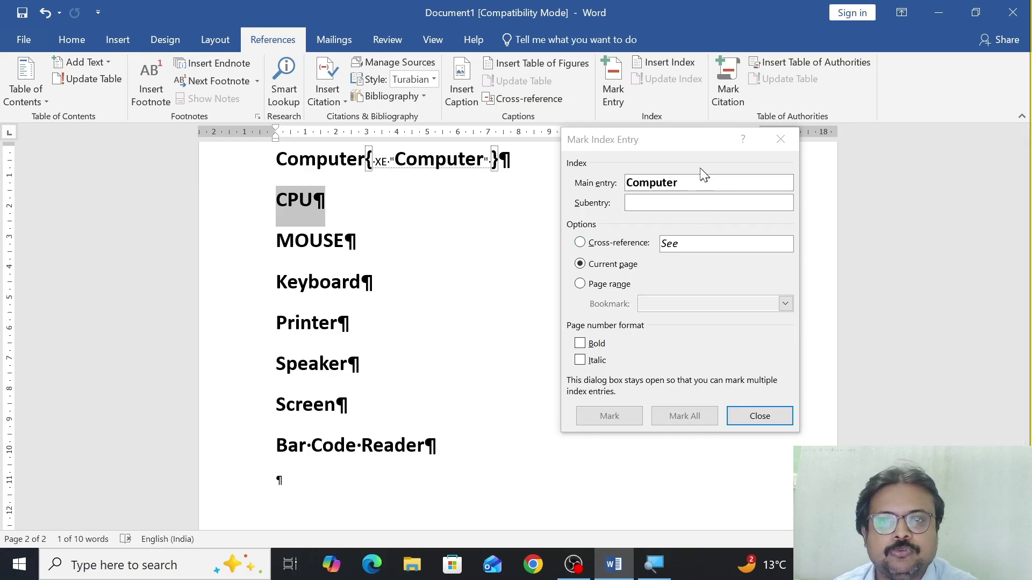
pyautogui.moveTo(693, 150); pyautogui.dragTo(594, 146)
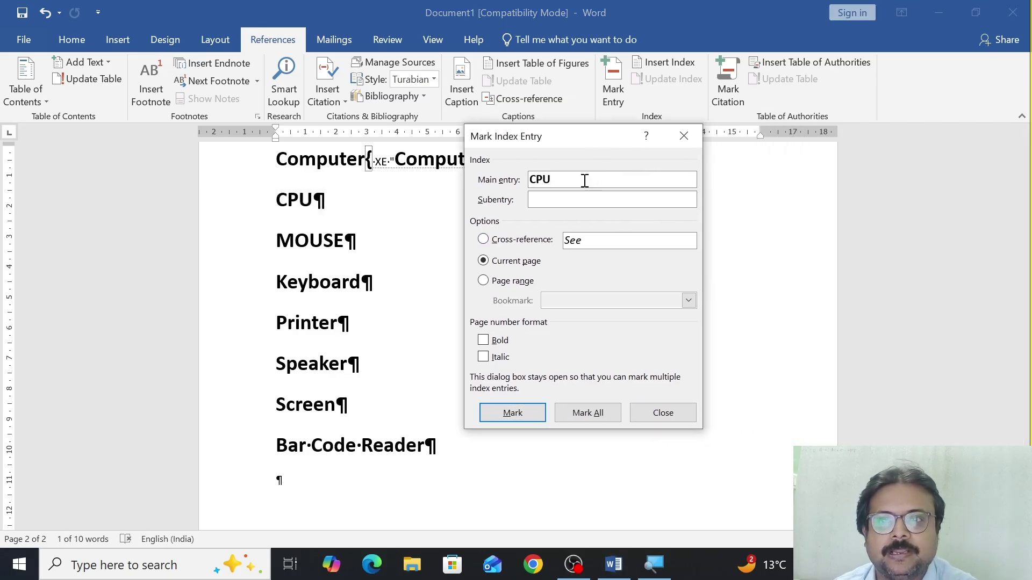
pyautogui.click(495, 419)
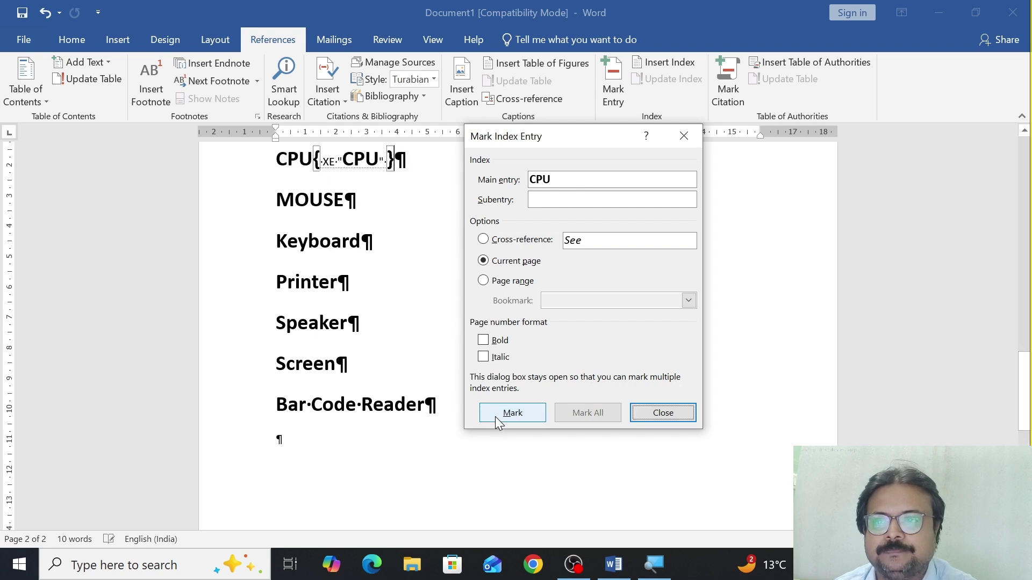
# Mark the word MOUSE as a main index entry for the current page.
pyautogui.click(275, 199)
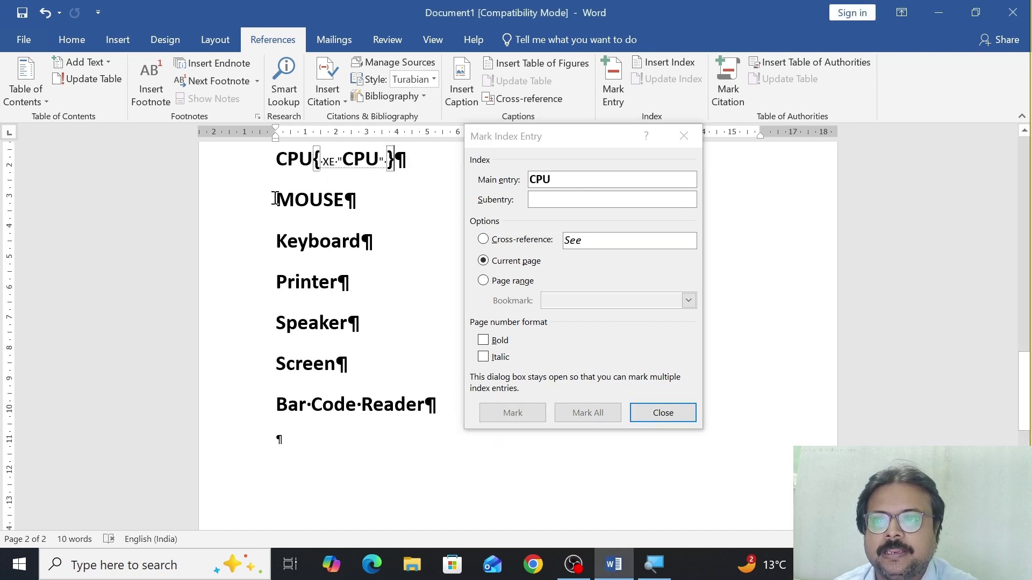
pyautogui.moveTo(275, 199); pyautogui.dragTo(341, 200)
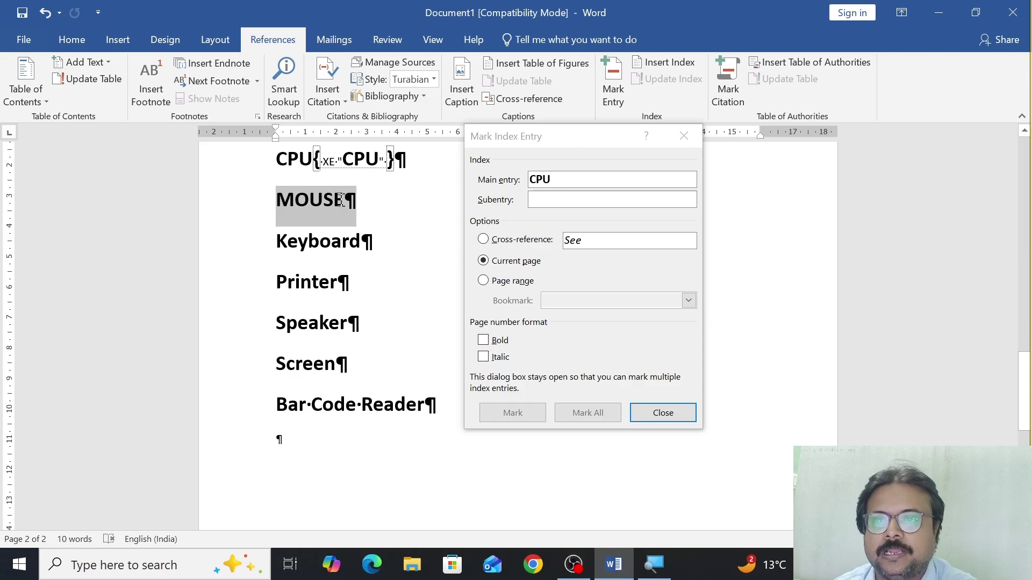
pyautogui.click(559, 185)
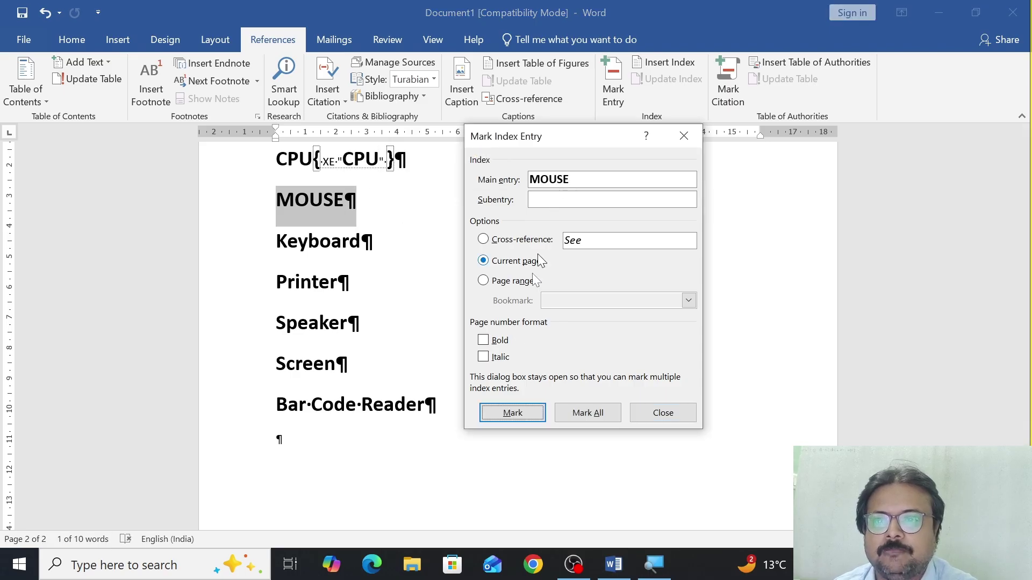
pyautogui.click(512, 415)
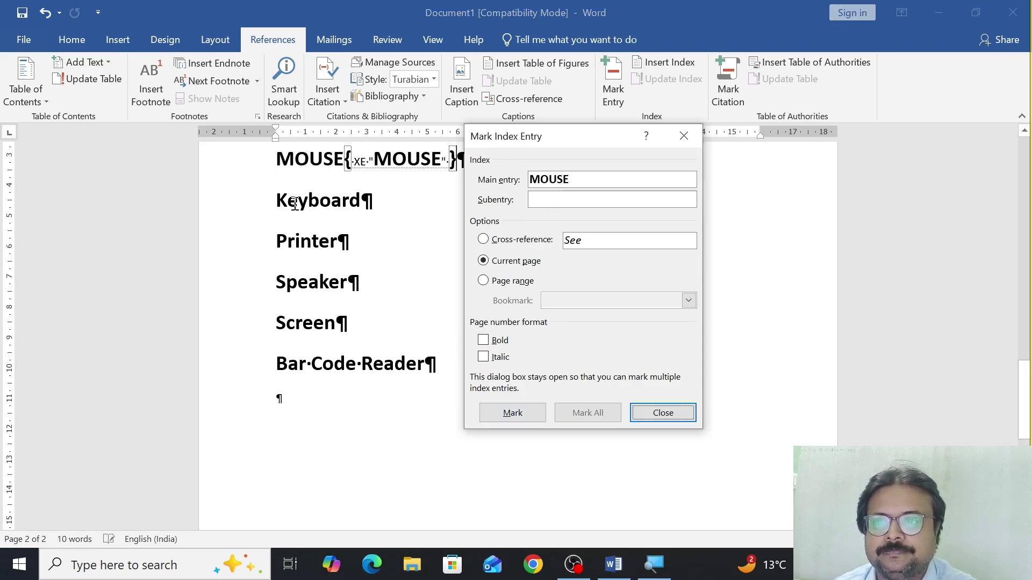
# Mark the word Keyboard as a main index entry for the current page.
pyautogui.moveTo(276, 201); pyautogui.dragTo(367, 202)
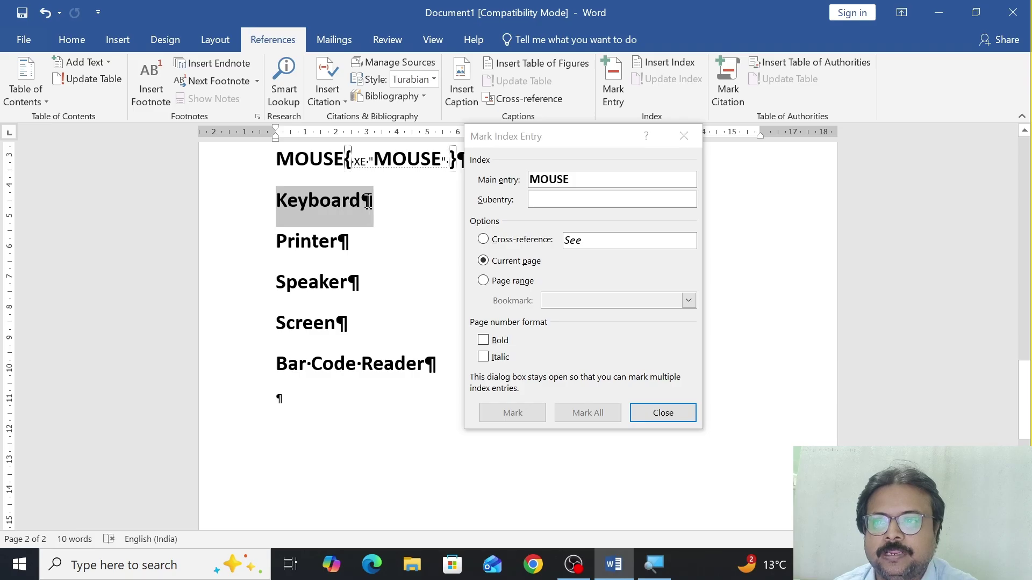
pyautogui.click(587, 181)
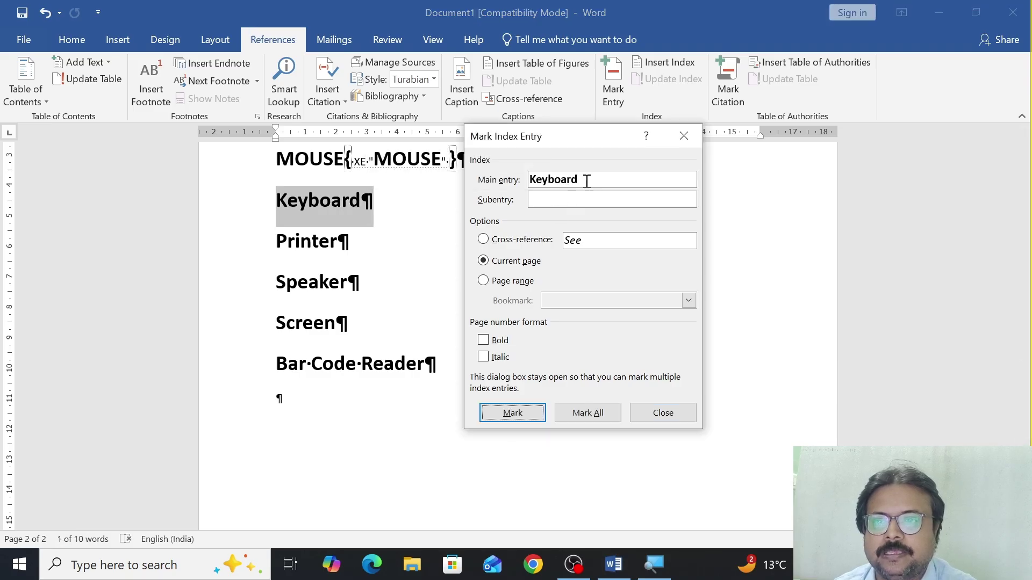
pyautogui.click(513, 413)
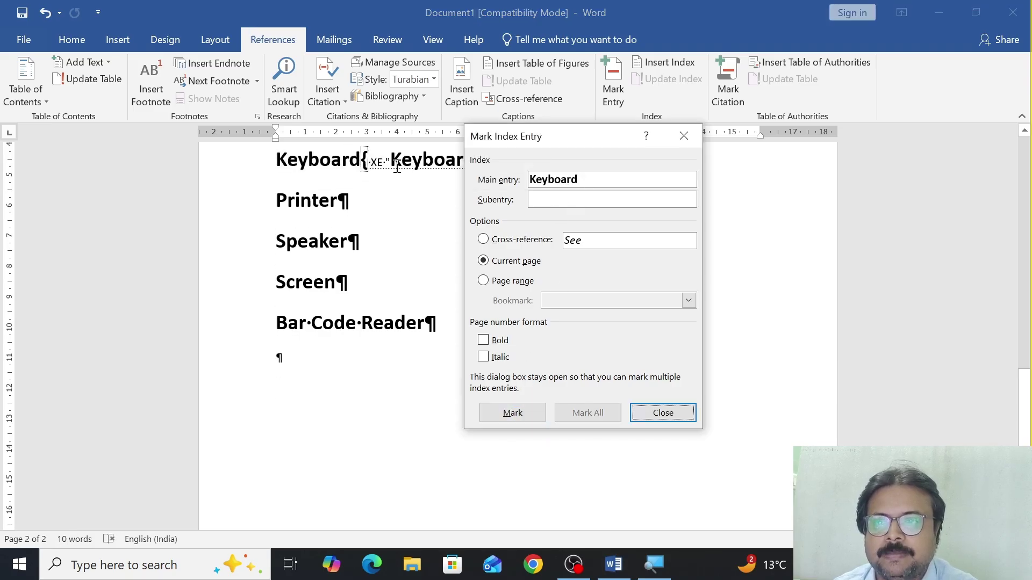
# Mark the word Printer as a main index entry for the current page.
pyautogui.click(273, 201)
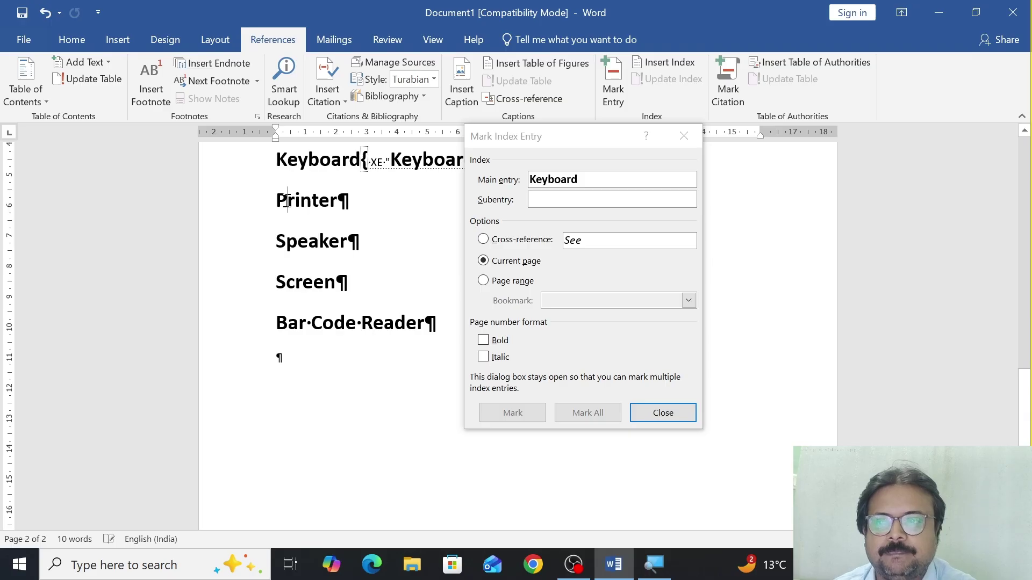
pyautogui.moveTo(272, 200); pyautogui.dragTo(339, 202)
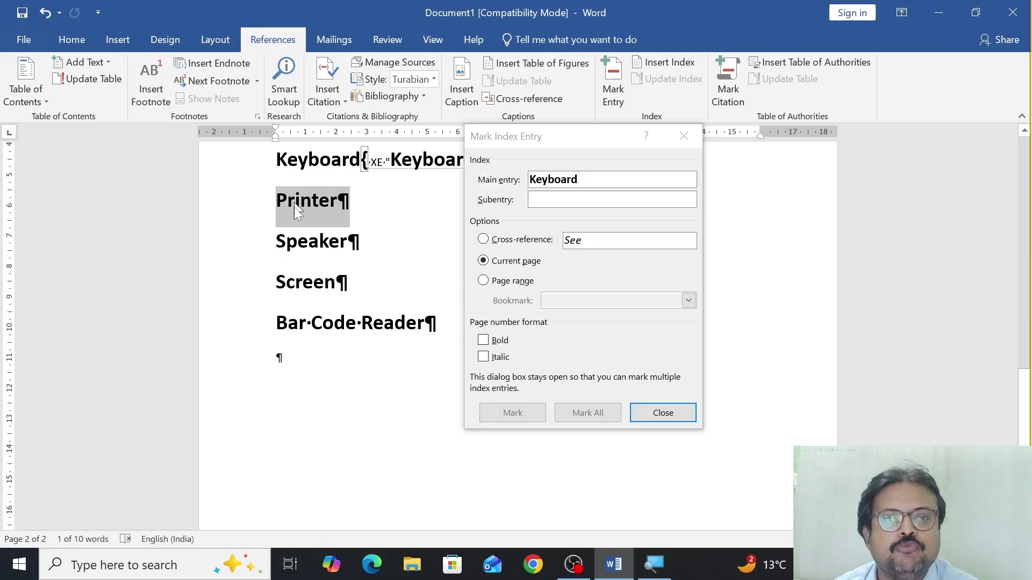
pyautogui.click(540, 277)
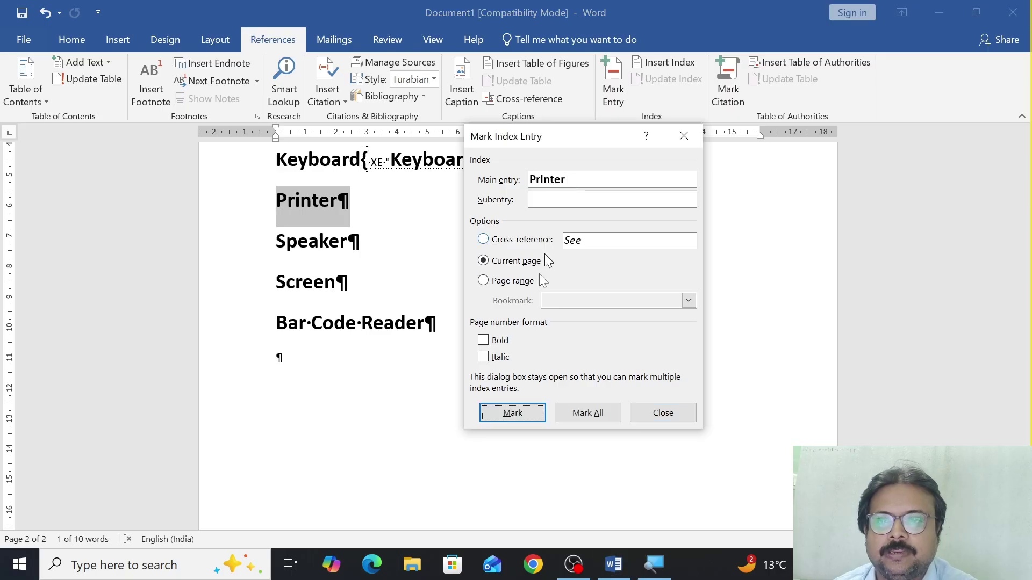
pyautogui.click(513, 413)
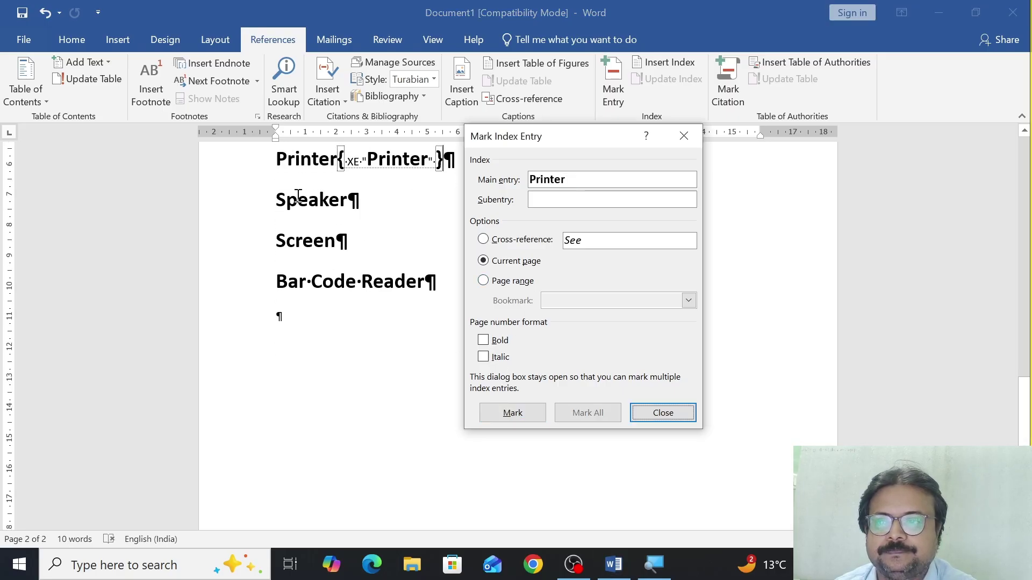
# Mark the word Speaker as a main index entry for the current page.
pyautogui.click(275, 201)
pyautogui.moveTo(275, 202); pyautogui.dragTo(351, 205)
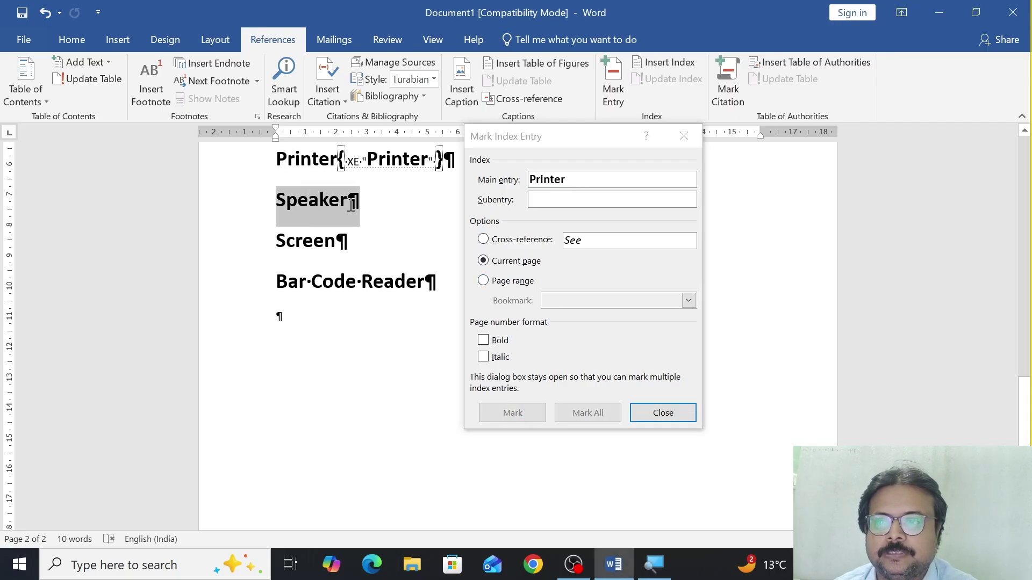
pyautogui.click(585, 191)
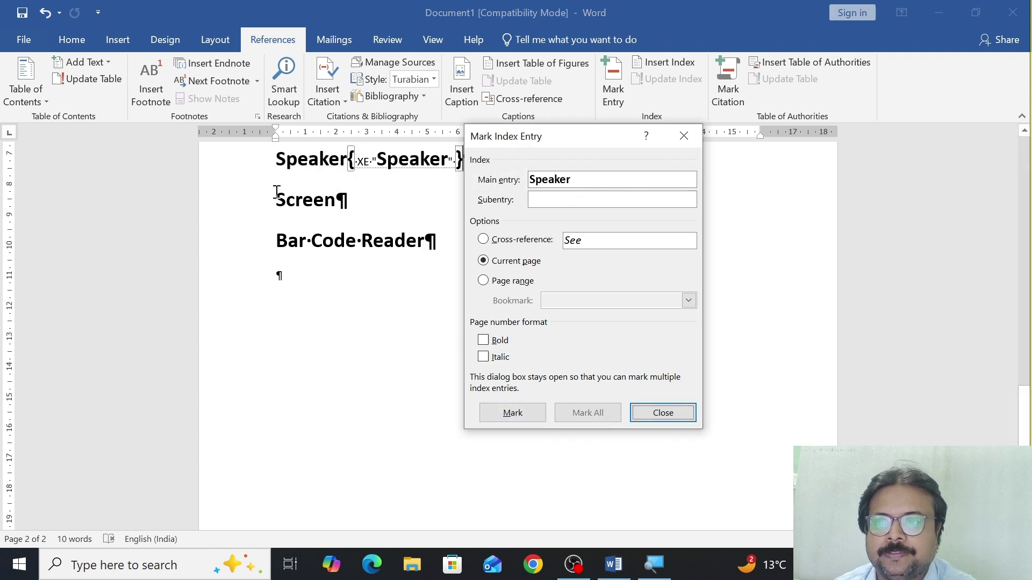
# Mark the word Screen as a main index entry for the current page.
pyautogui.click(275, 198)
pyautogui.moveTo(275, 198); pyautogui.dragTo(348, 200)
pyautogui.click(537, 215)
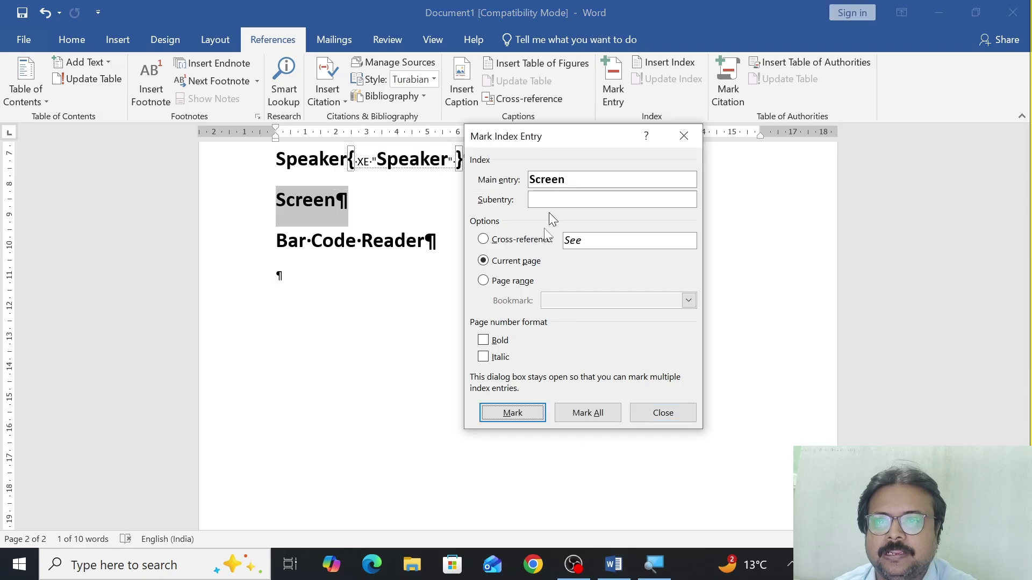
pyautogui.click(512, 412)
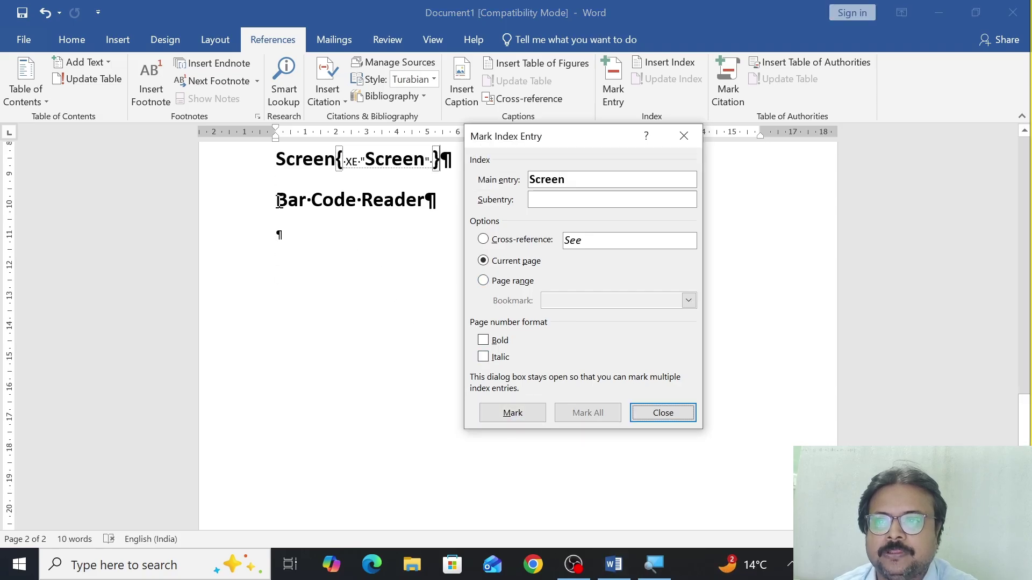
# Mark the term Bar Code Reader as a main index entry for the current page.
pyautogui.click(279, 200)
pyautogui.moveTo(279, 200); pyautogui.dragTo(436, 200)
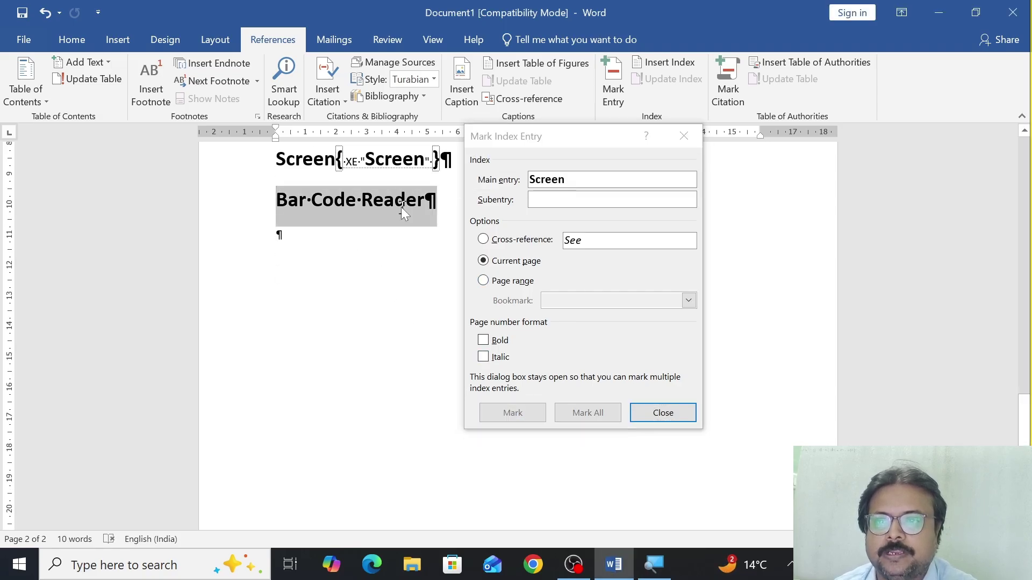
pyautogui.click(588, 184)
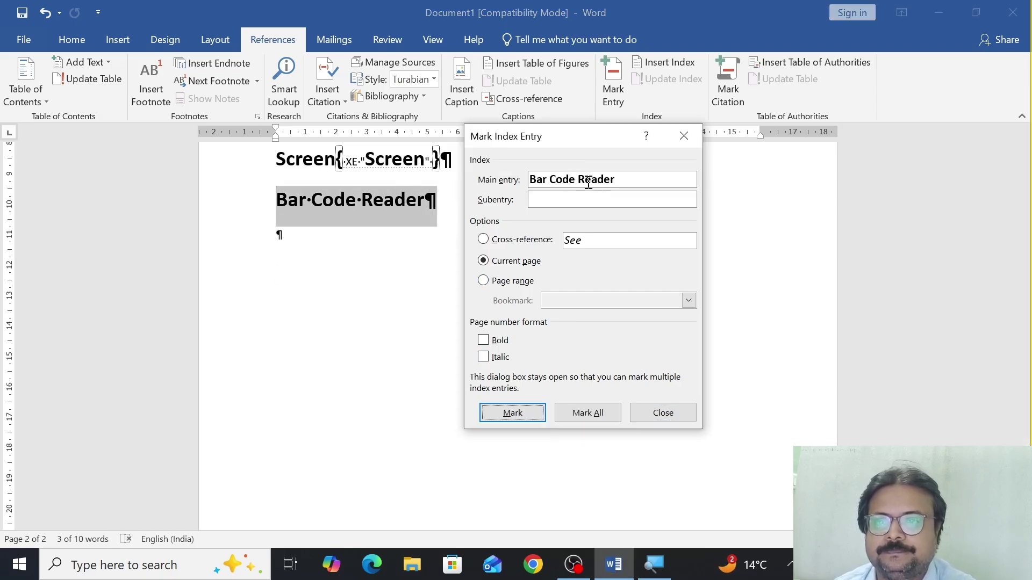
pyautogui.click(505, 421)
pyautogui.scroll(3, 406, 272)
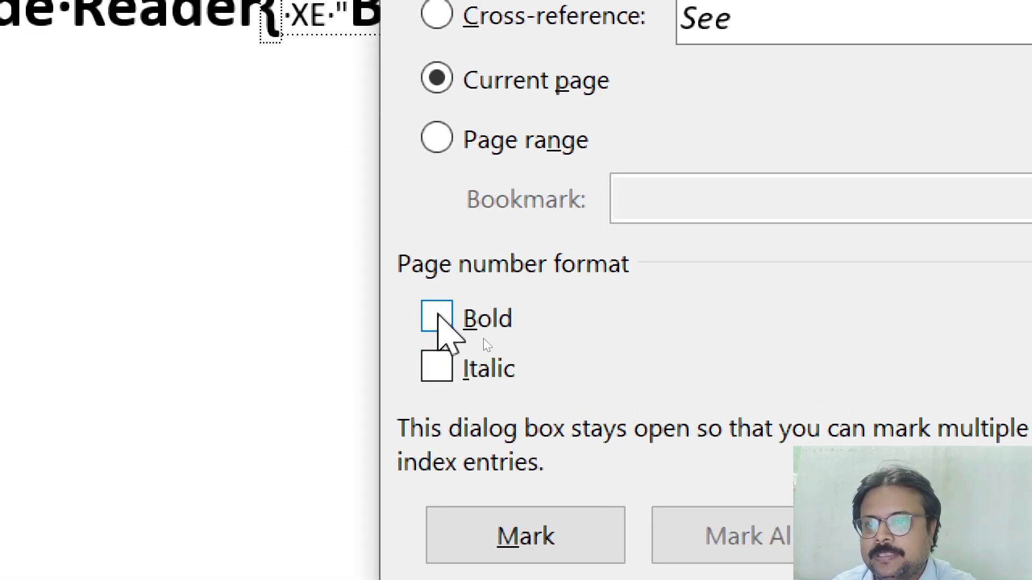
# Turn on the Bold and Italic page number formats and close the Mark Index Entry dialog.
pyautogui.click(436, 317)
pyautogui.click(437, 370)
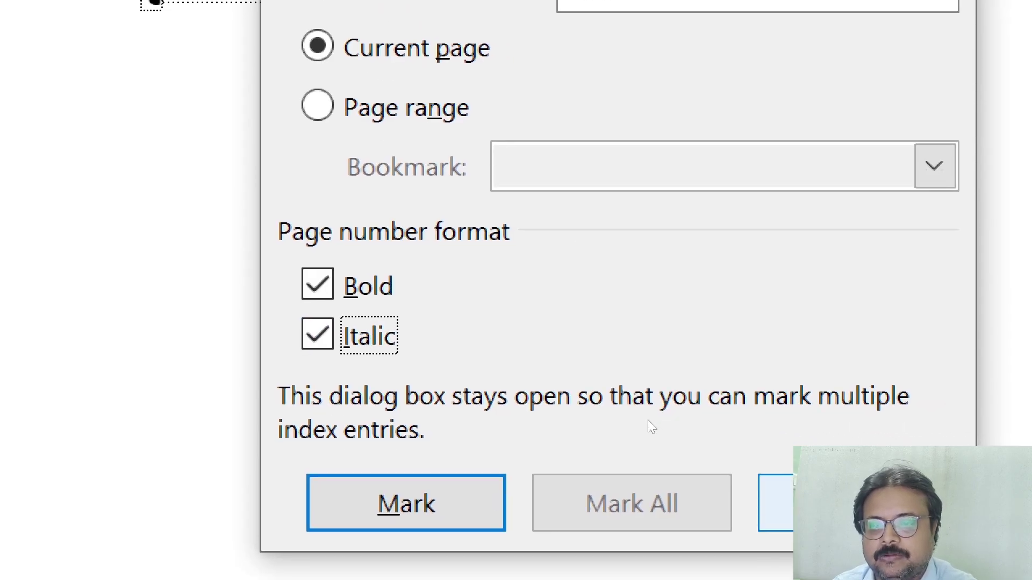
pyautogui.click(762, 516)
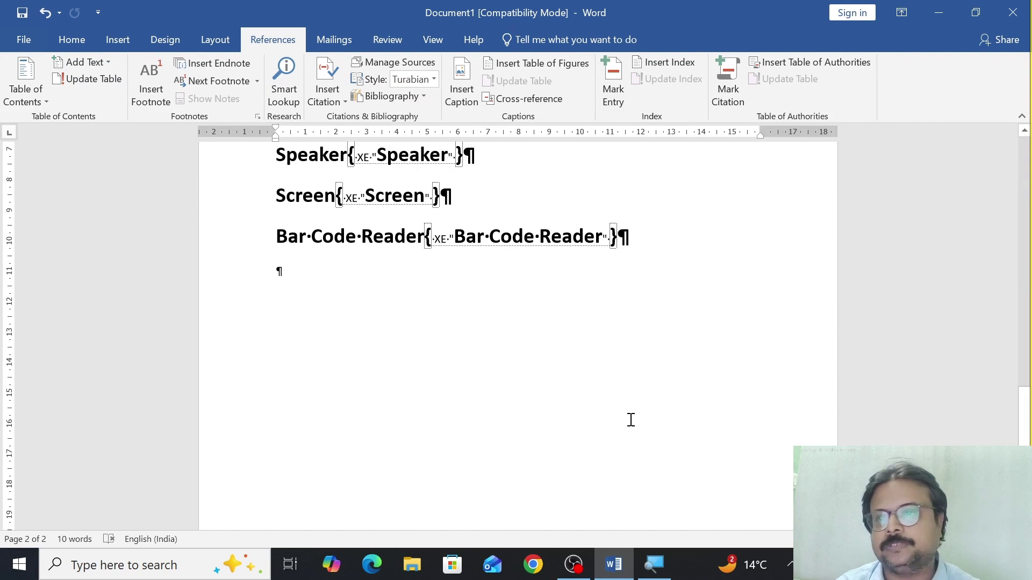
# Hide the formatting marks and index field codes in the document.
pyautogui.scroll(5, 603, 405)
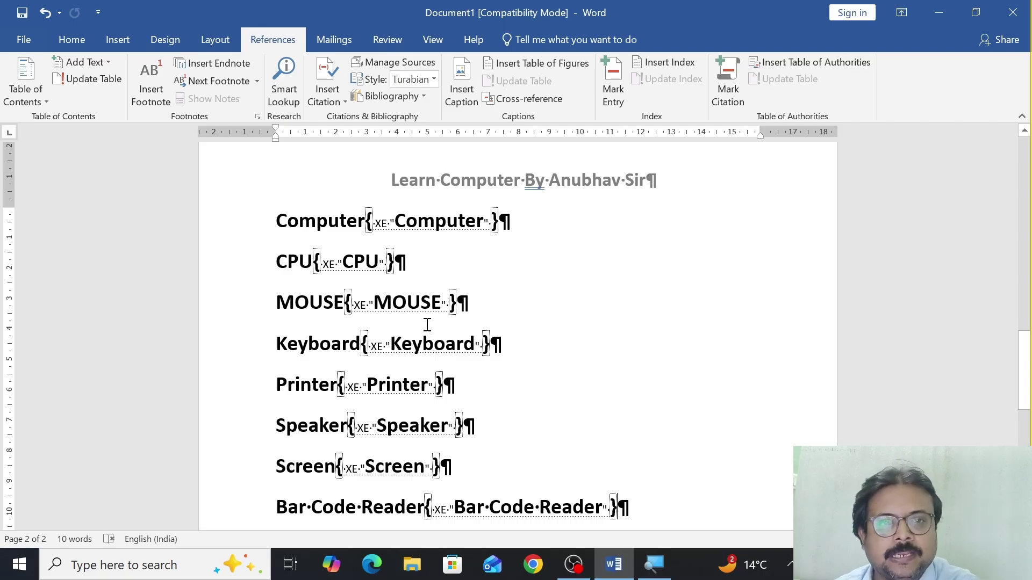
pyautogui.click(73, 40)
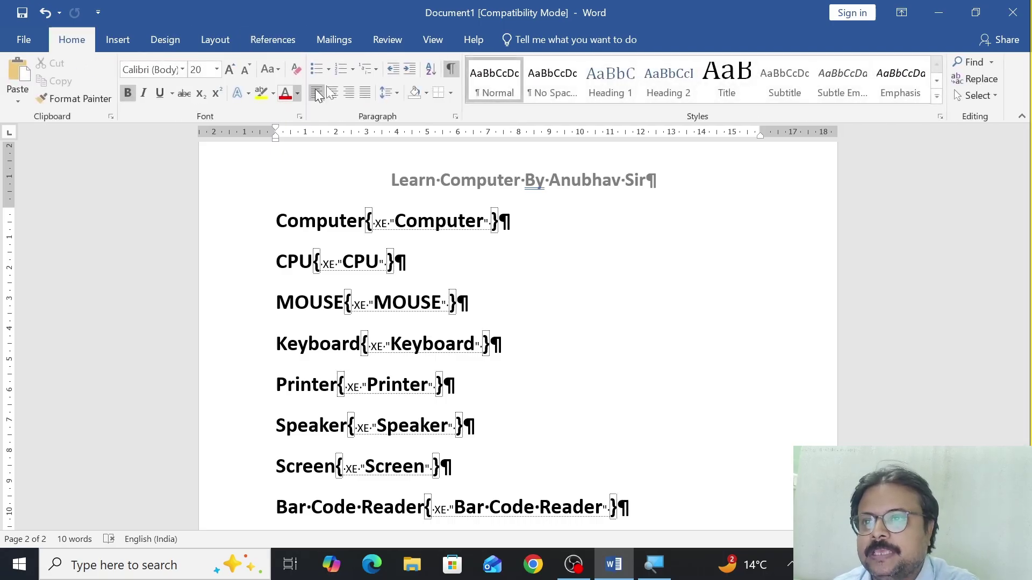
pyautogui.click(452, 77)
# Place the cursor at the start of the empty first page and open the settings for inserting an index.
pyautogui.scroll(3, 430, 263)
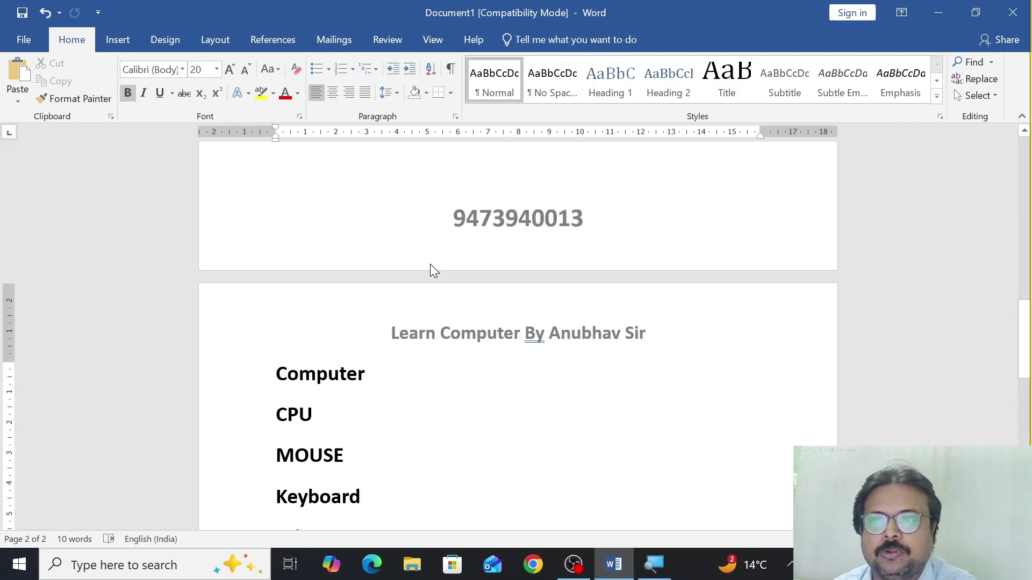
pyautogui.scroll(-1, 430, 263)
pyautogui.scroll(15, 430, 263)
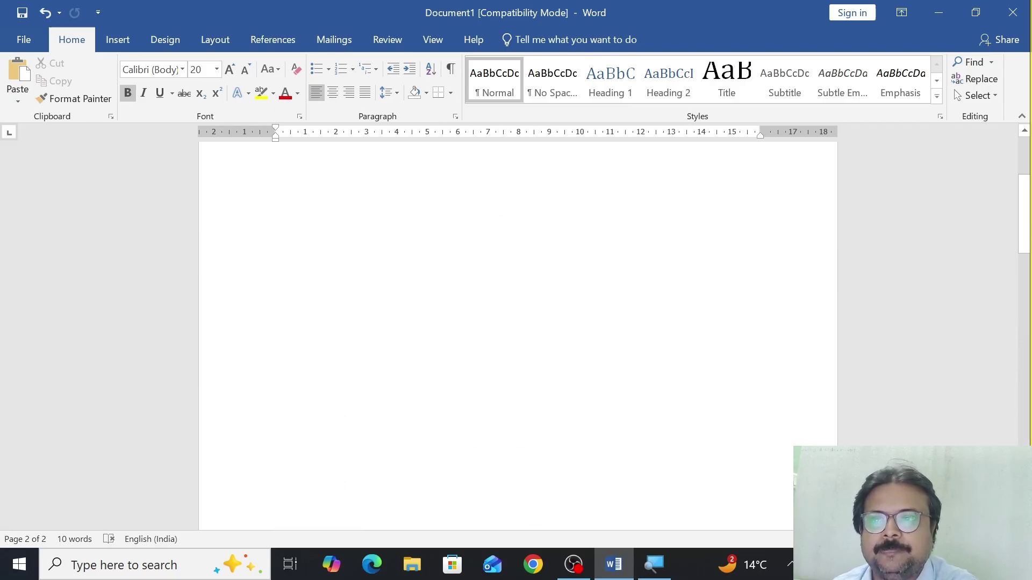
pyautogui.click(296, 305)
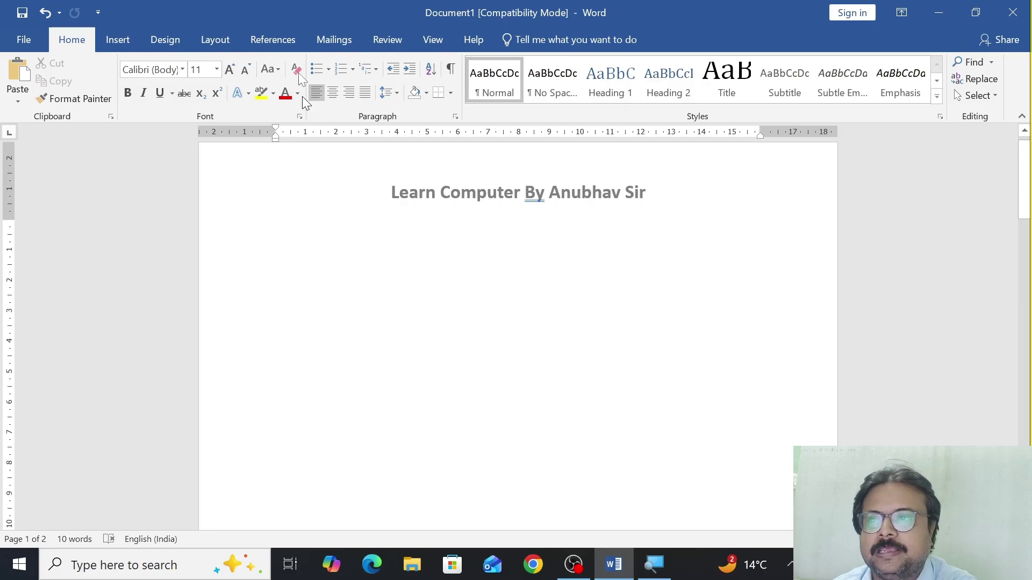
pyautogui.click(283, 40)
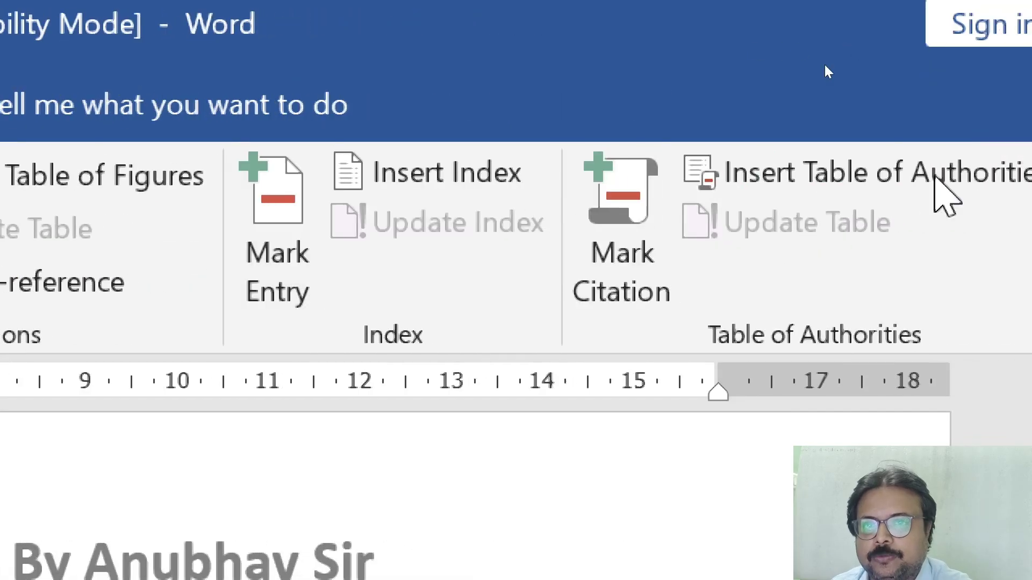
pyautogui.click(405, 185)
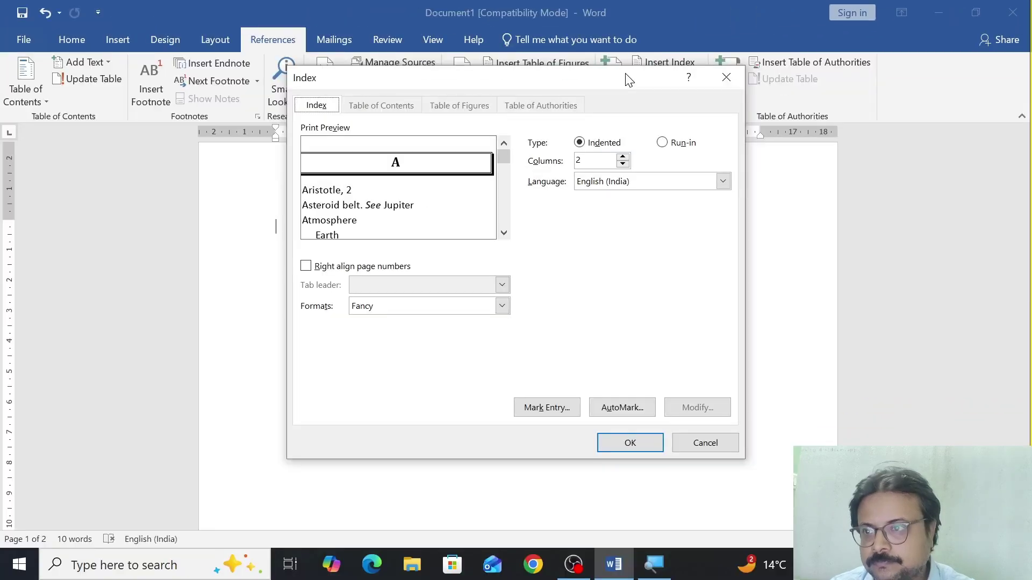
# Turn on right-aligned page numbers for the index and choose the dotted tab leader.
pyautogui.click(306, 266)
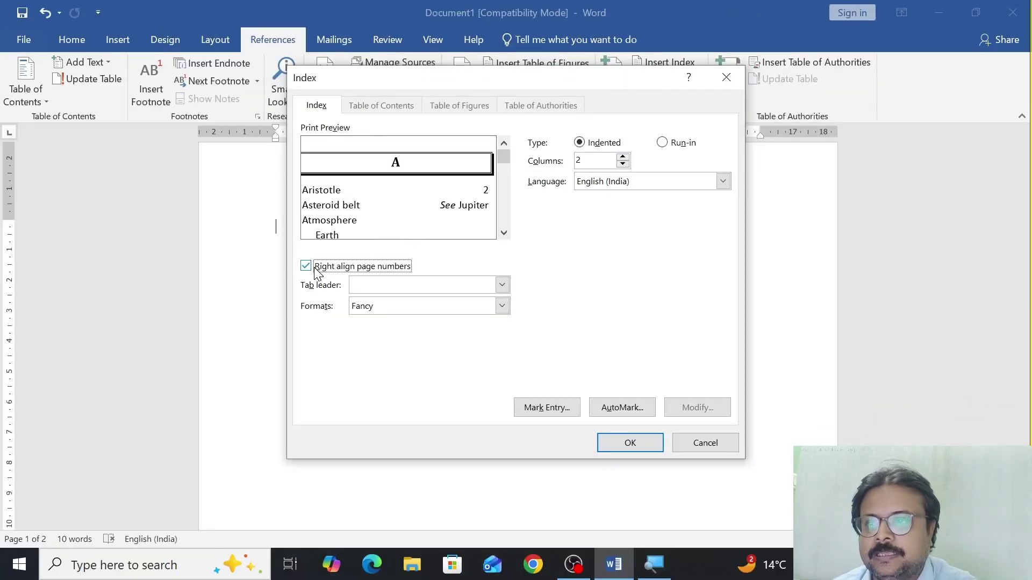
pyautogui.click(315, 268)
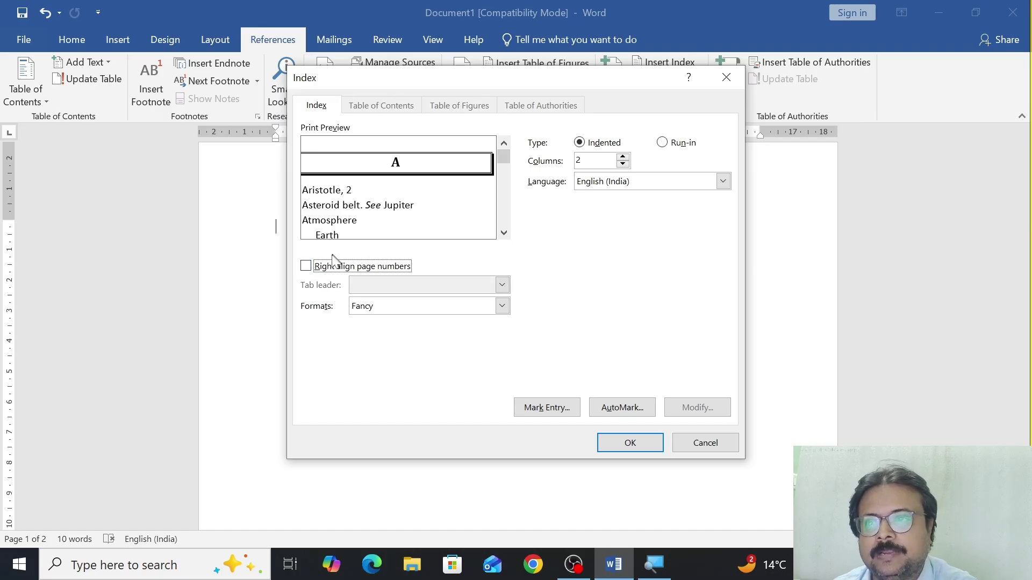
pyautogui.click(331, 268)
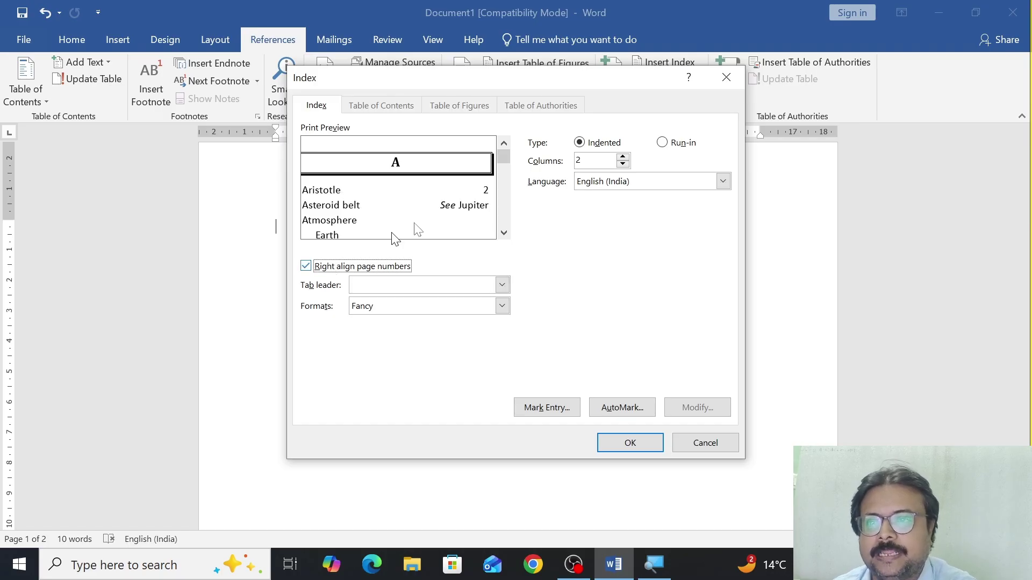
pyautogui.click(419, 282)
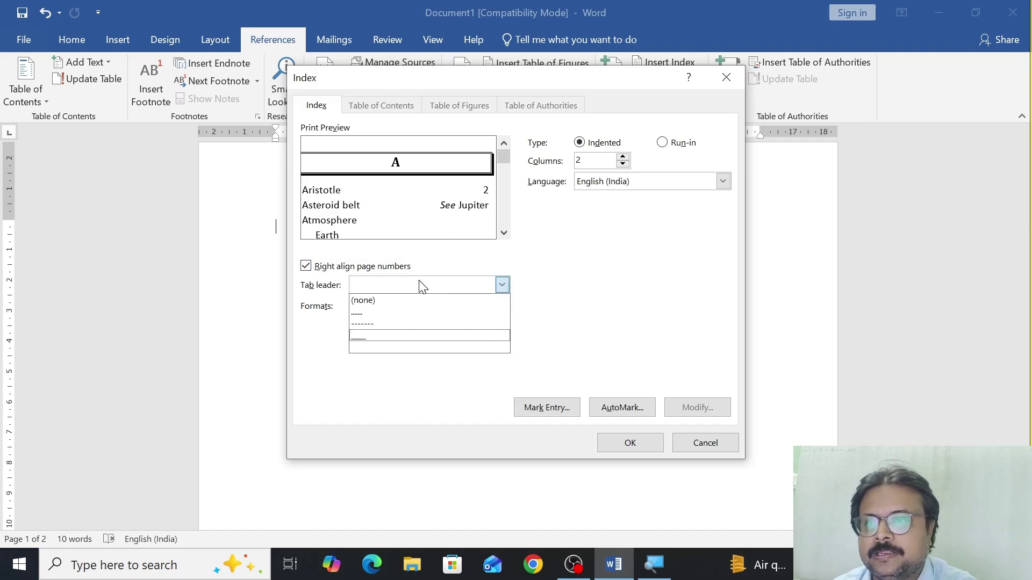
pyautogui.click(407, 317)
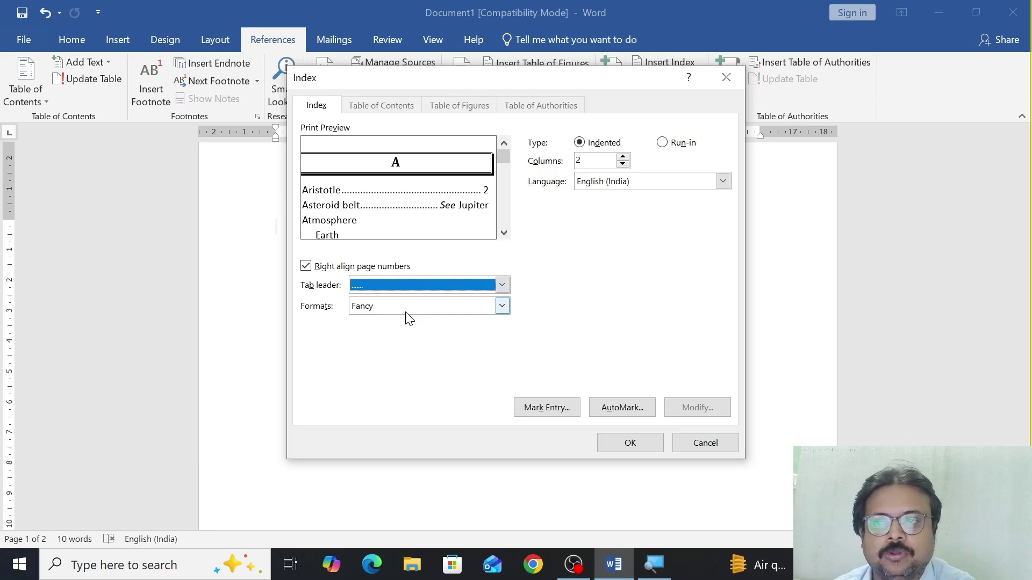
# Preview the index formats From template, Classic, Fancy, Modern and Bulleted one after another.
pyautogui.click(407, 314)
pyautogui.click(405, 321)
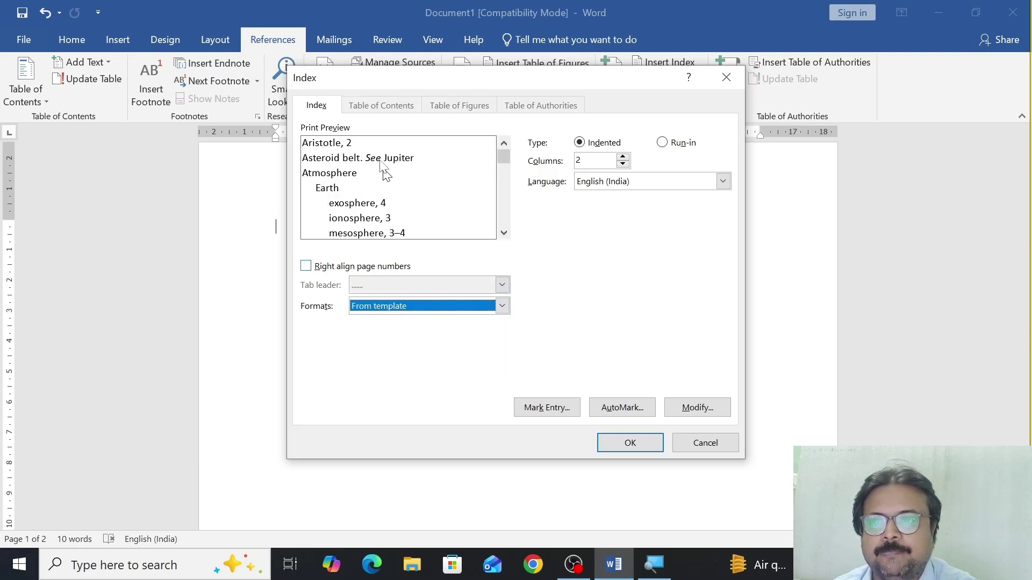
pyautogui.click(375, 311)
pyautogui.click(372, 331)
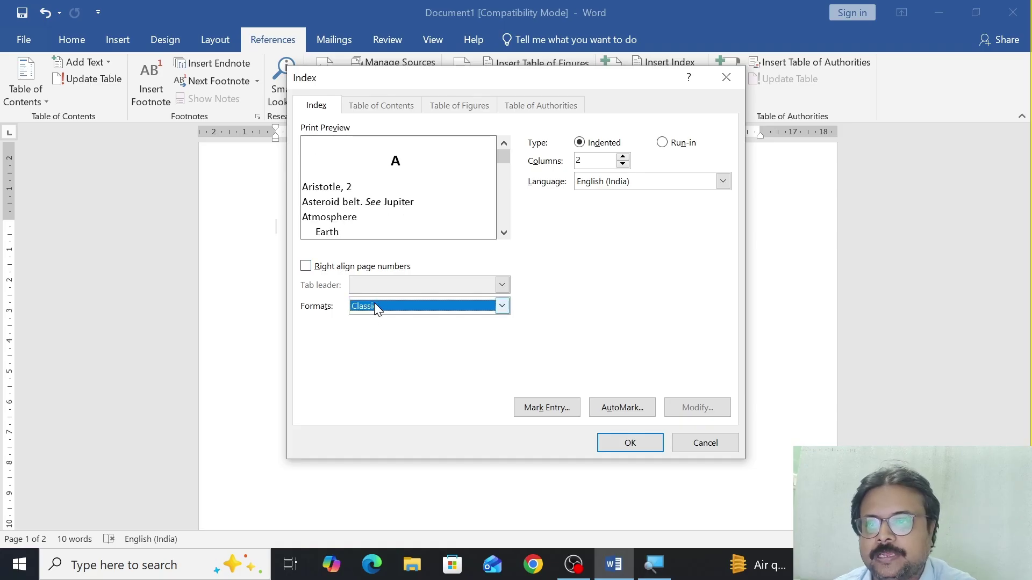
pyautogui.click(374, 304)
pyautogui.click(367, 341)
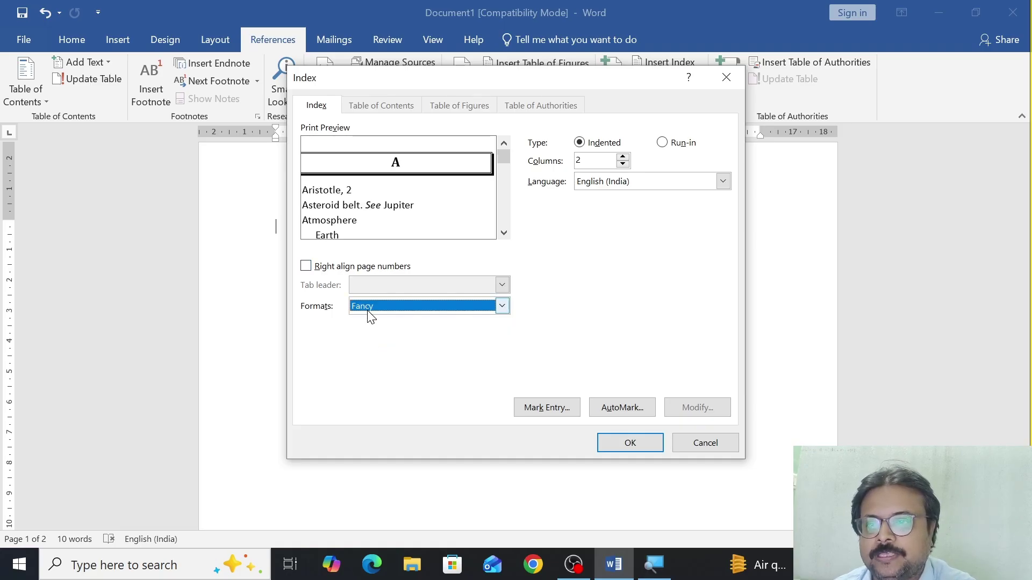
pyautogui.click(370, 309)
pyautogui.click(370, 353)
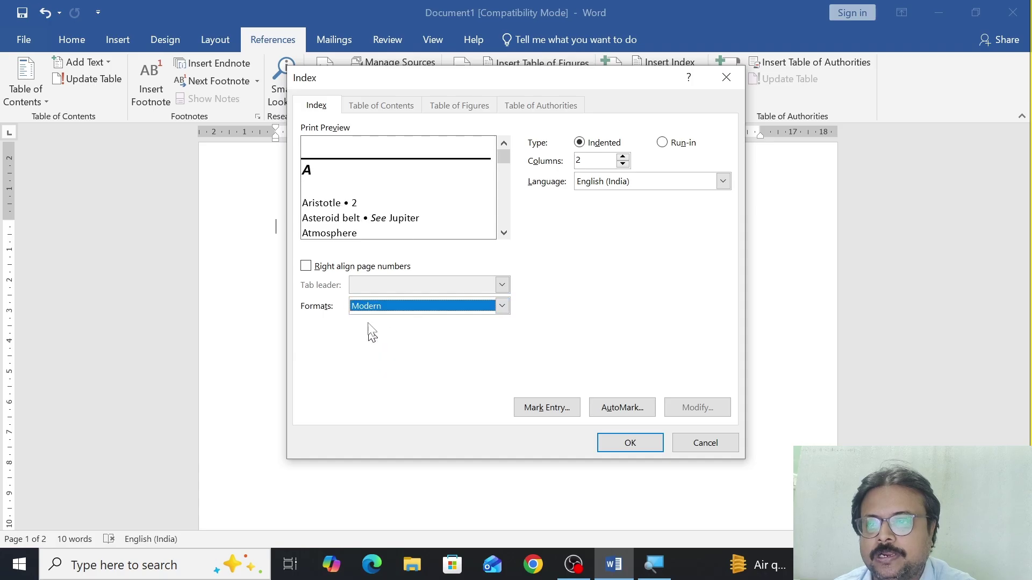
pyautogui.click(369, 306)
pyautogui.click(372, 364)
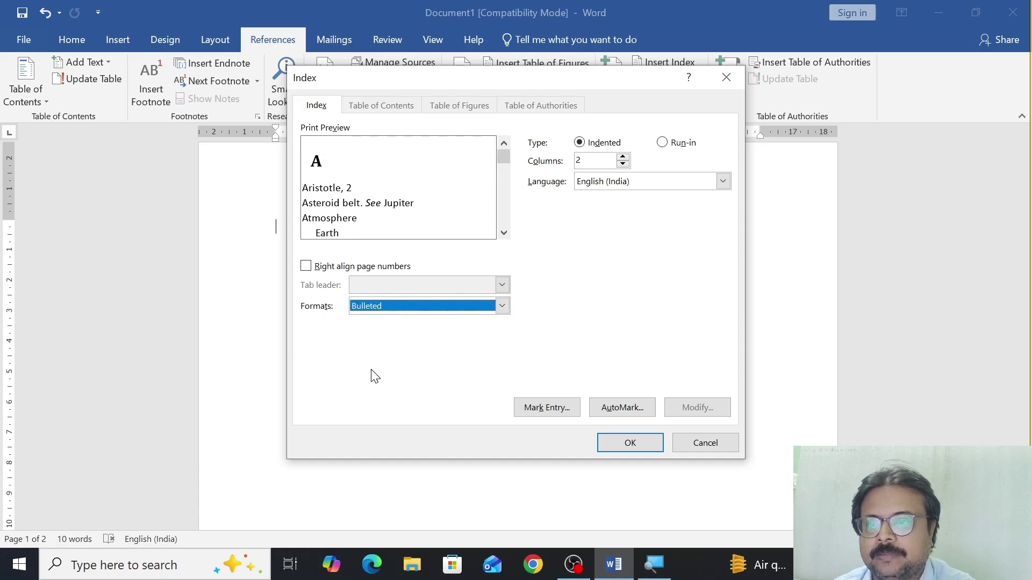
# Set the index format to Simple.
pyautogui.click(442, 304)
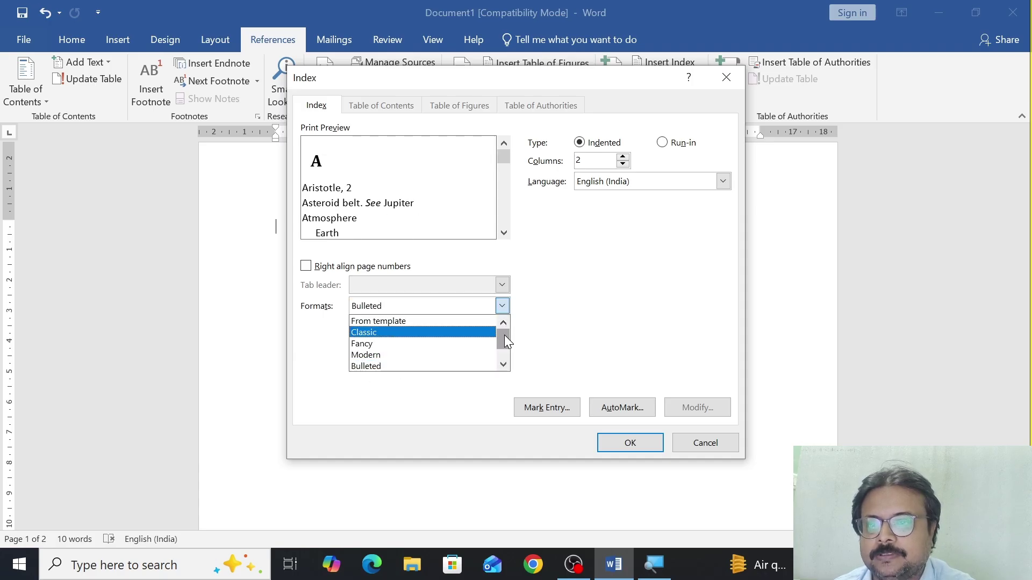
pyautogui.moveTo(504, 334); pyautogui.dragTo(495, 387)
pyautogui.click(403, 366)
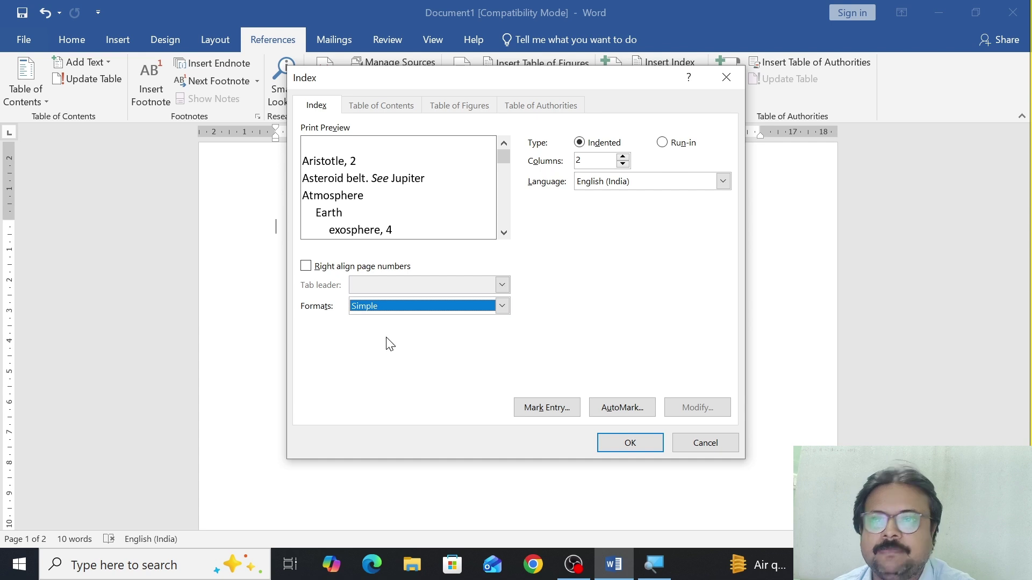
# Turn on right-aligned page numbers, set the index to 1 column and insert it on the first page.
pyautogui.click(324, 268)
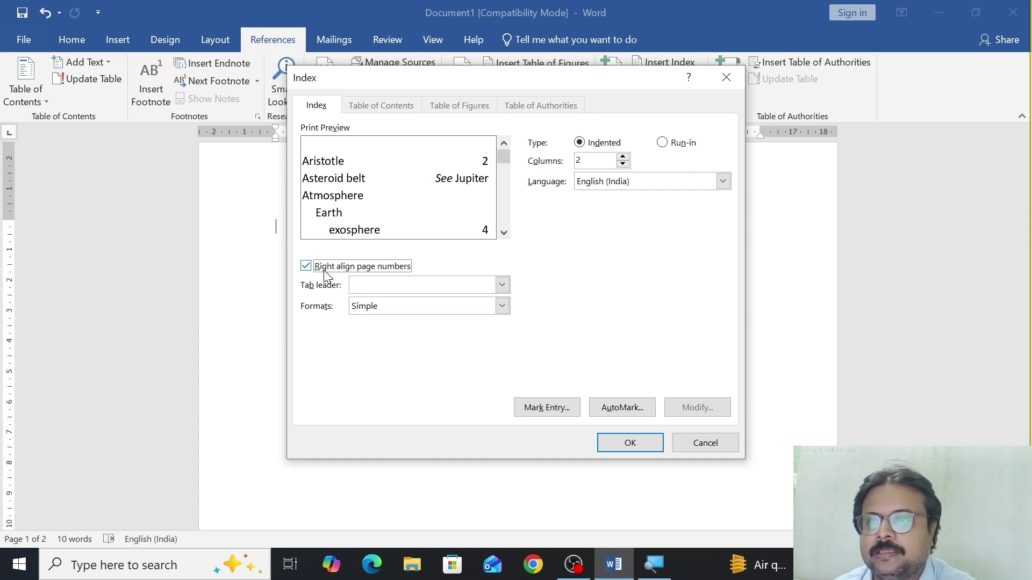
pyautogui.click(624, 161)
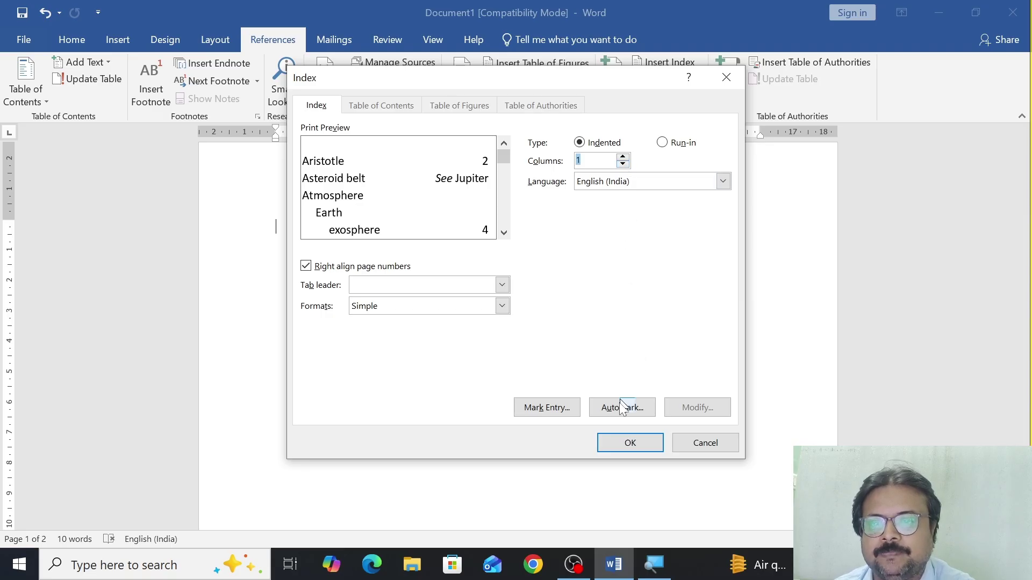
pyautogui.click(617, 446)
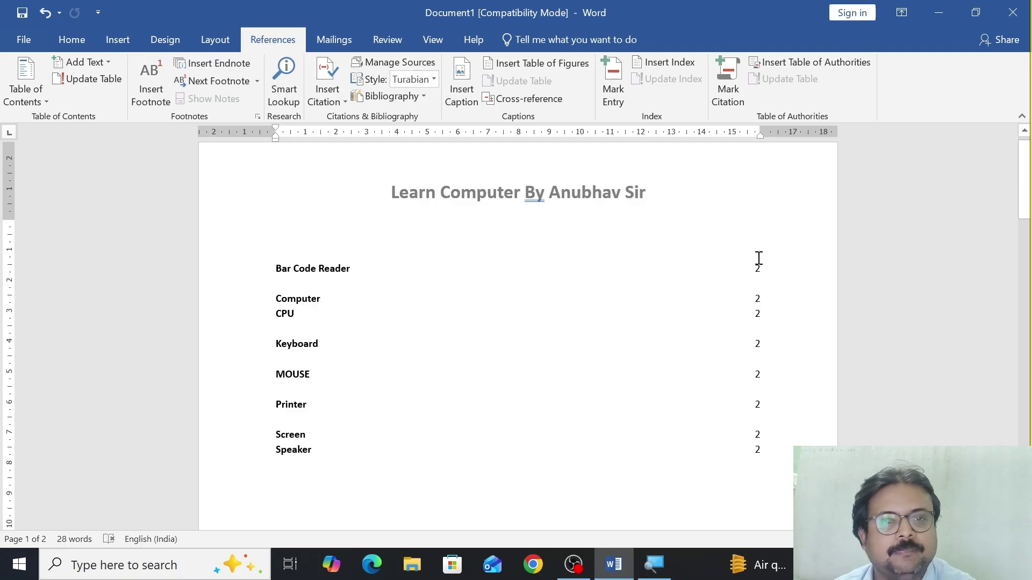
# Replace the first-page index with one in the Bulleted format with 2 columns.
pyautogui.click(351, 294)
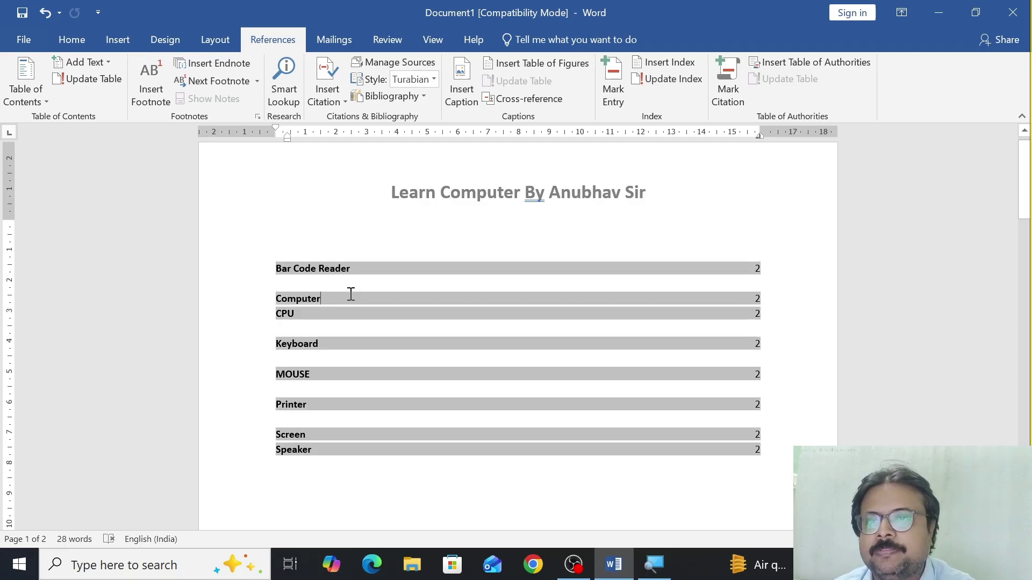
pyautogui.click(666, 64)
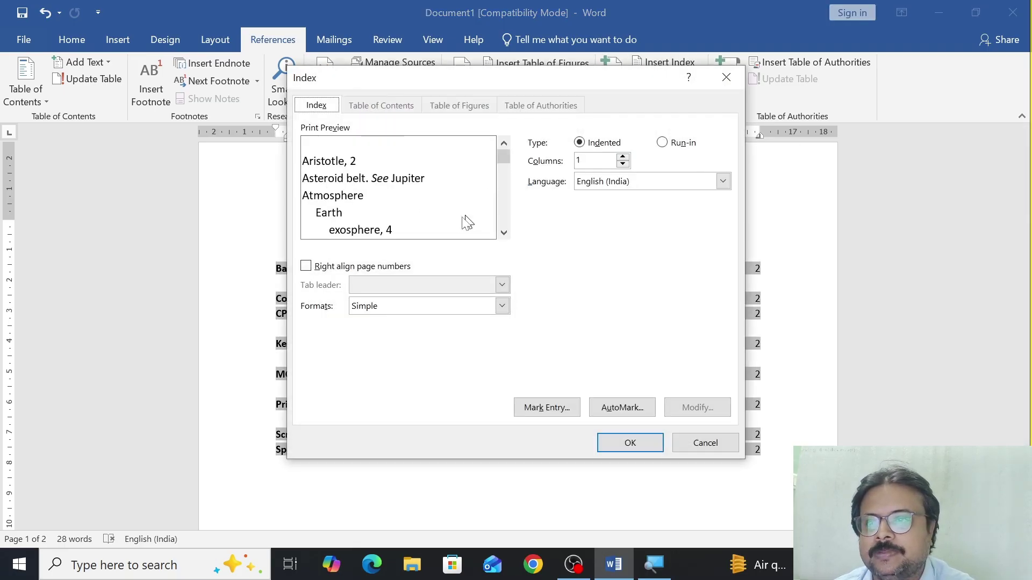
pyautogui.click(407, 315)
pyautogui.click(392, 341)
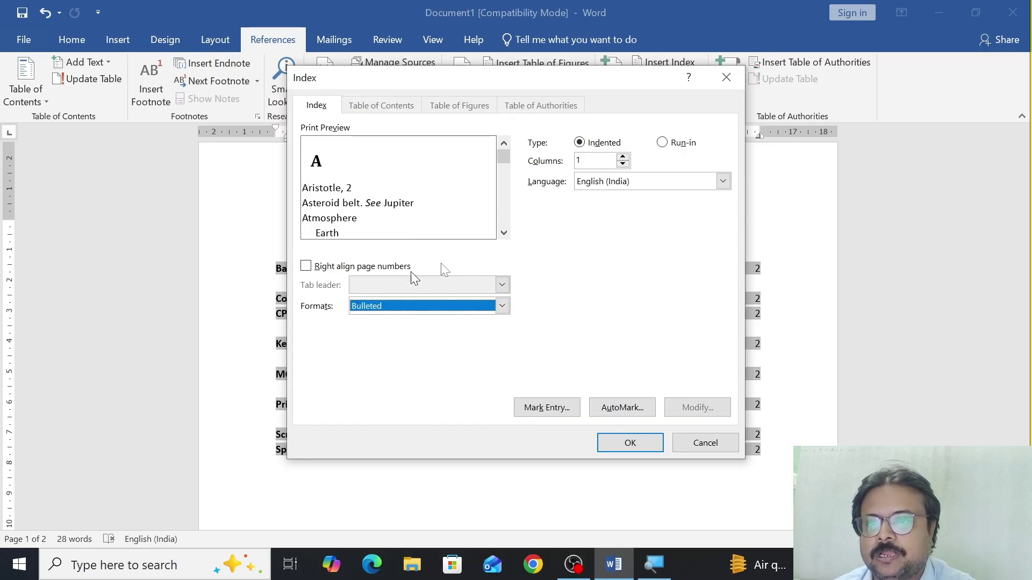
pyautogui.click(623, 156)
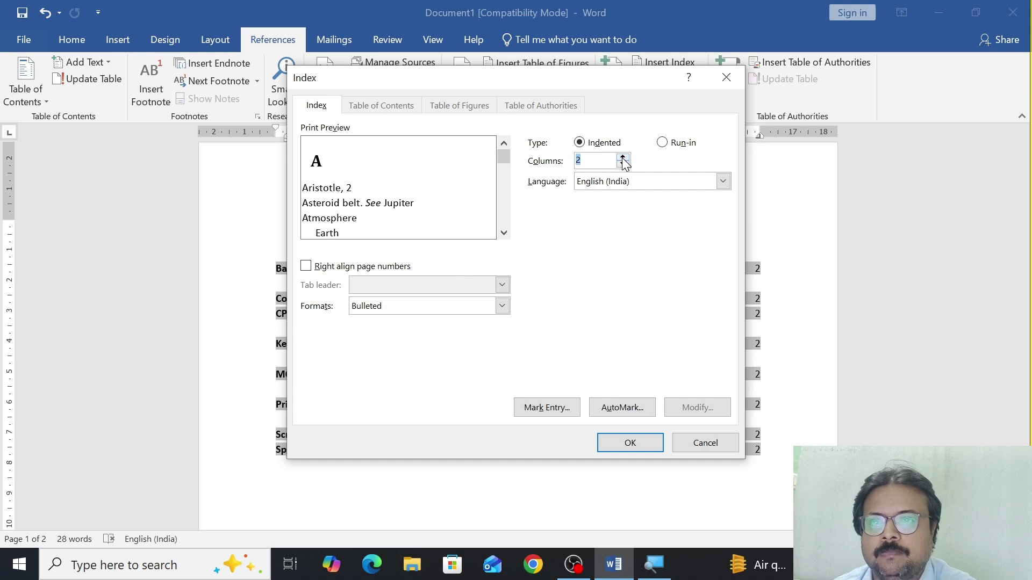
pyautogui.click(618, 442)
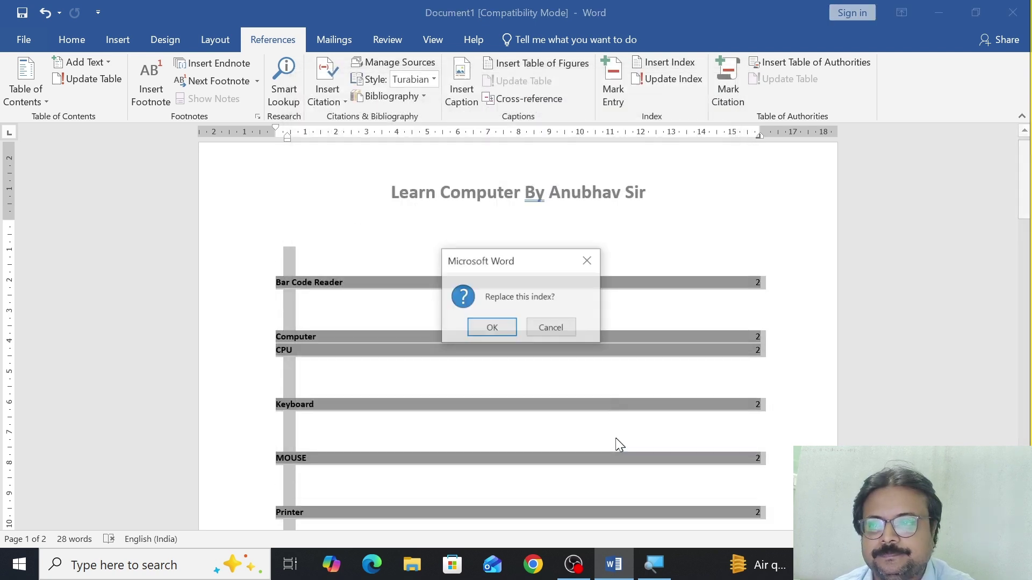
pyautogui.click(493, 327)
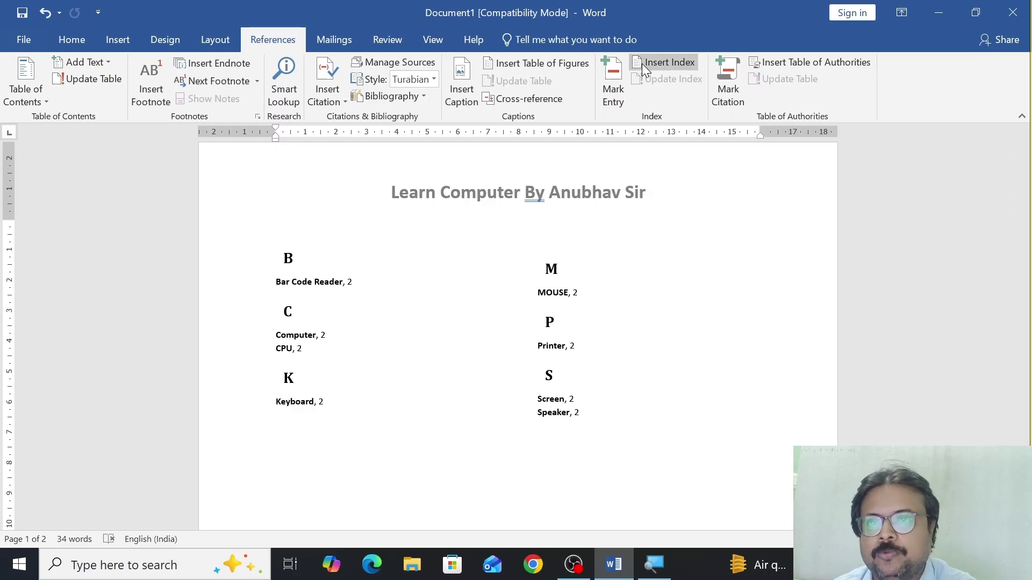
# Compare the Indented and Run-in types, and replace the existing index with a Run-in version.
pyautogui.click(672, 60)
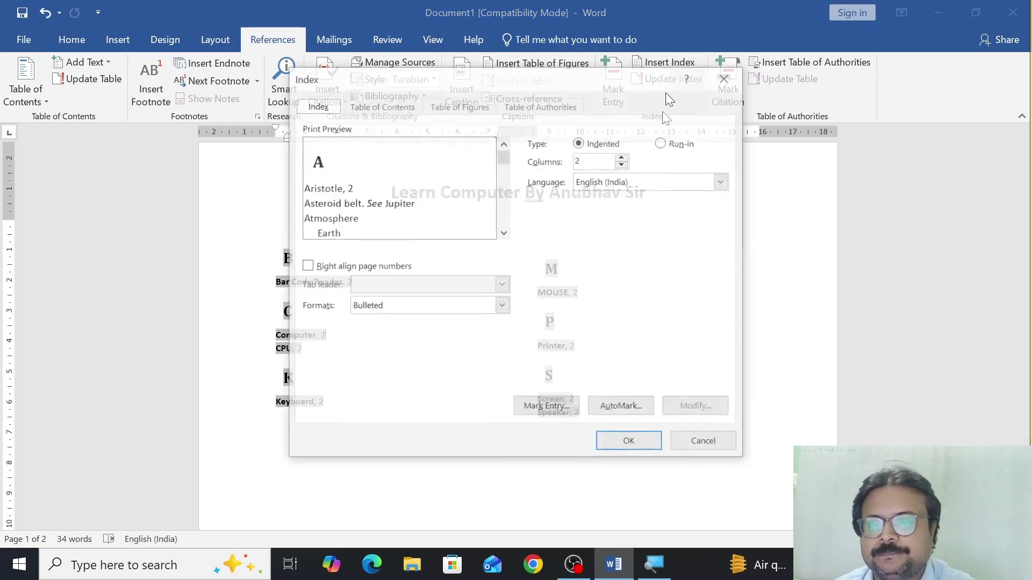
pyautogui.click(677, 144)
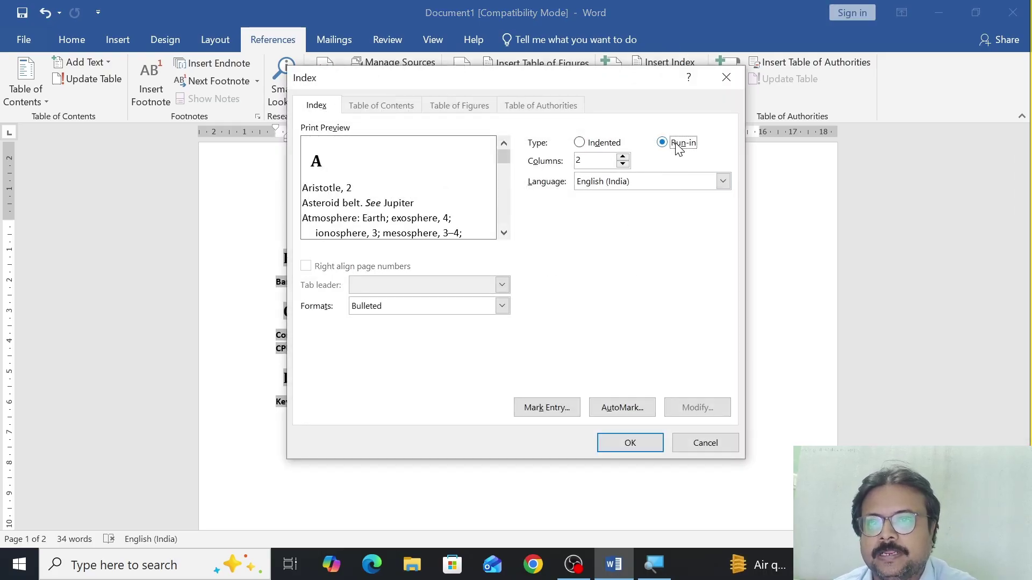
pyautogui.click(610, 146)
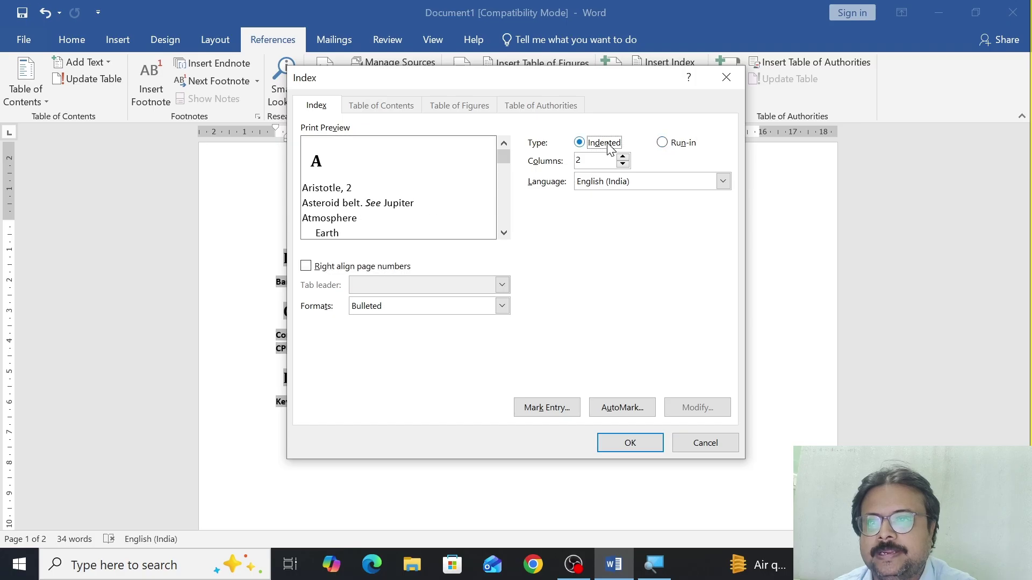
pyautogui.click(682, 144)
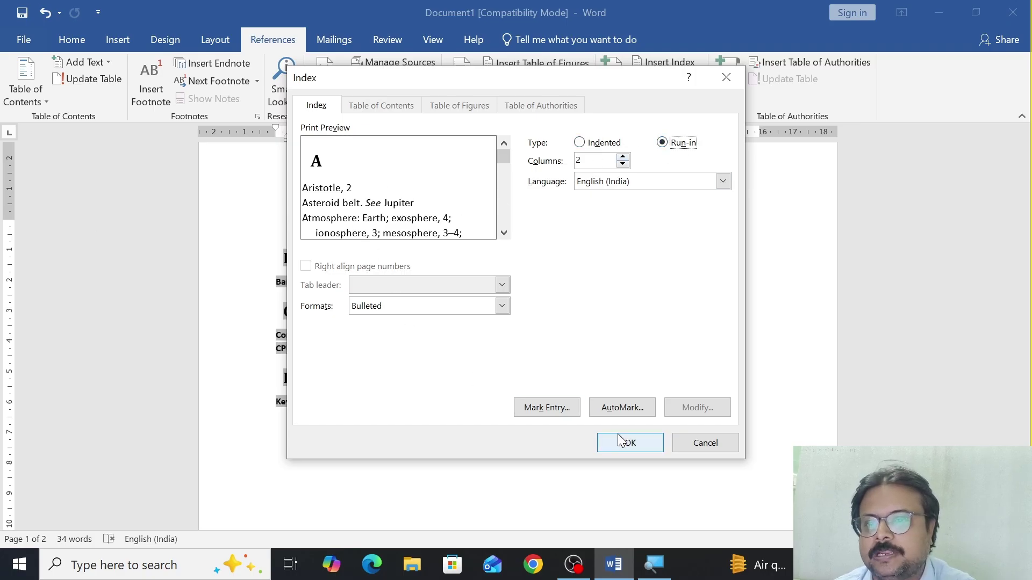
pyautogui.click(626, 447)
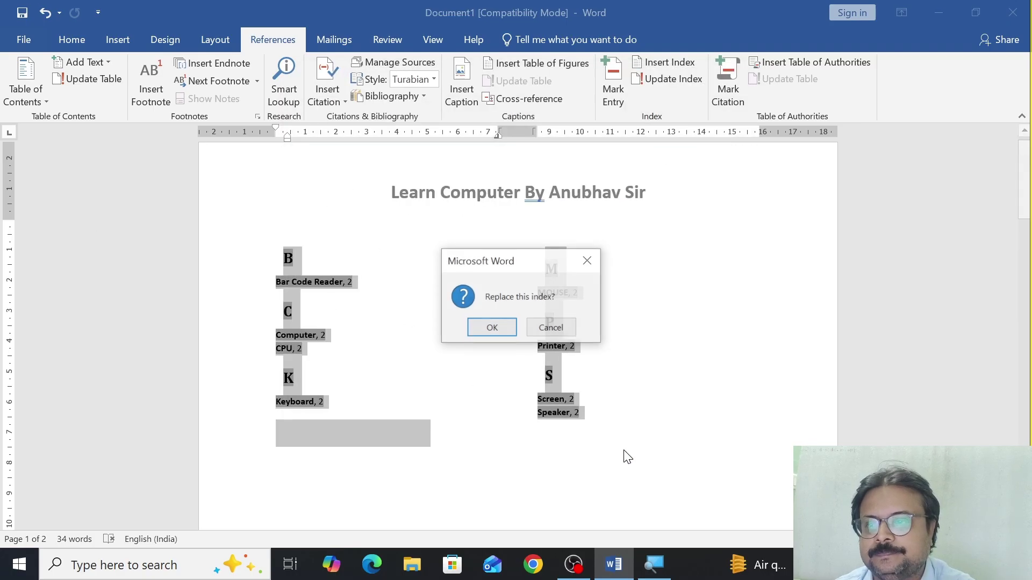
pyautogui.click(491, 329)
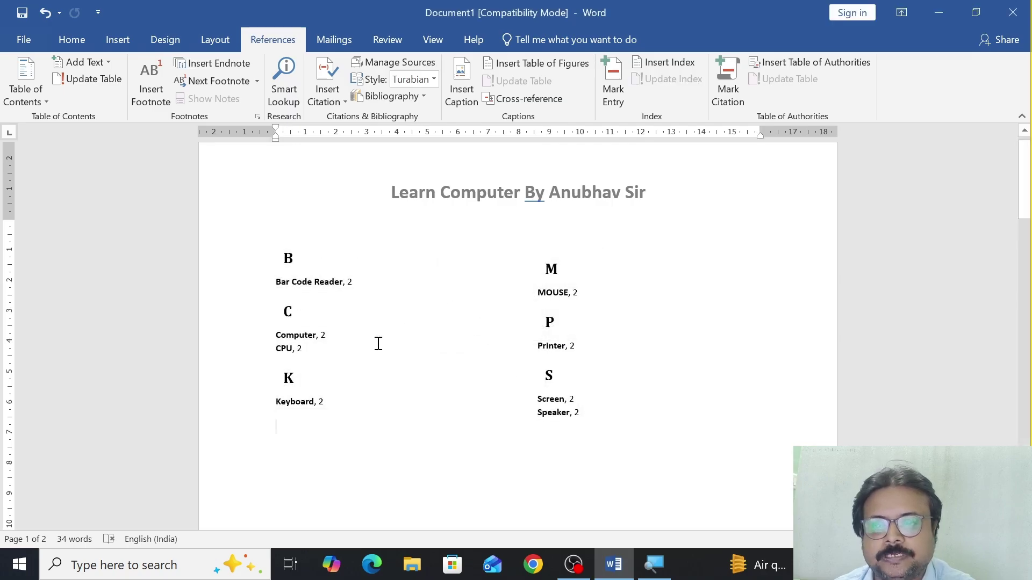
# Replace the index with one in the Classic format with right-aligned page numbers.
pyautogui.click(649, 61)
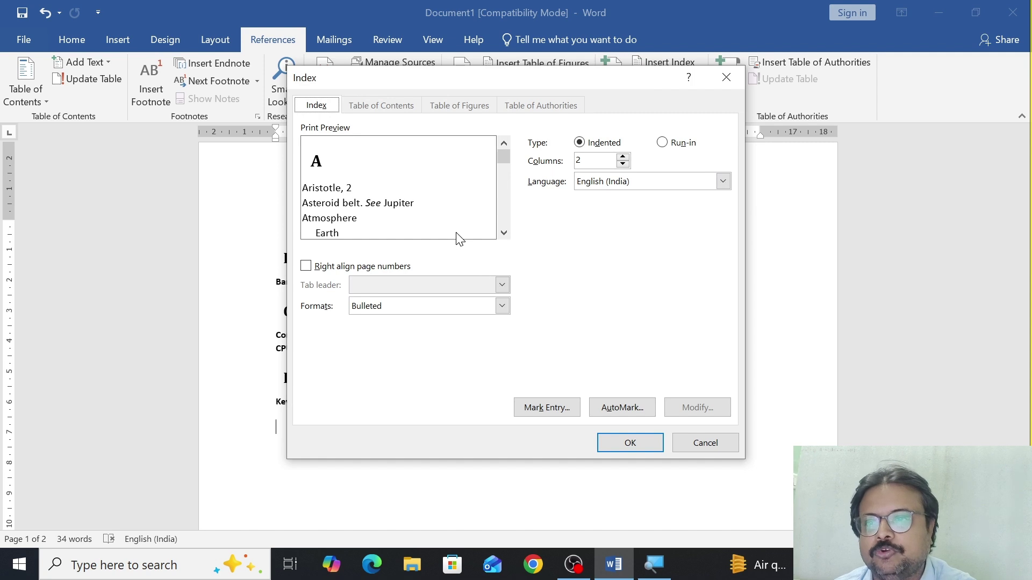
pyautogui.click(433, 305)
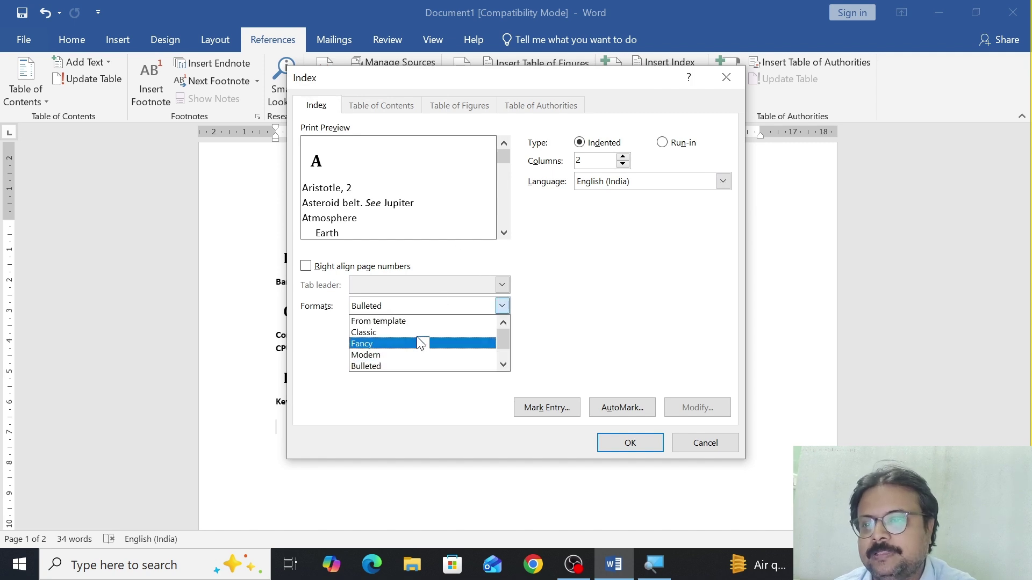
pyautogui.press('Up')
pyautogui.press('Return')
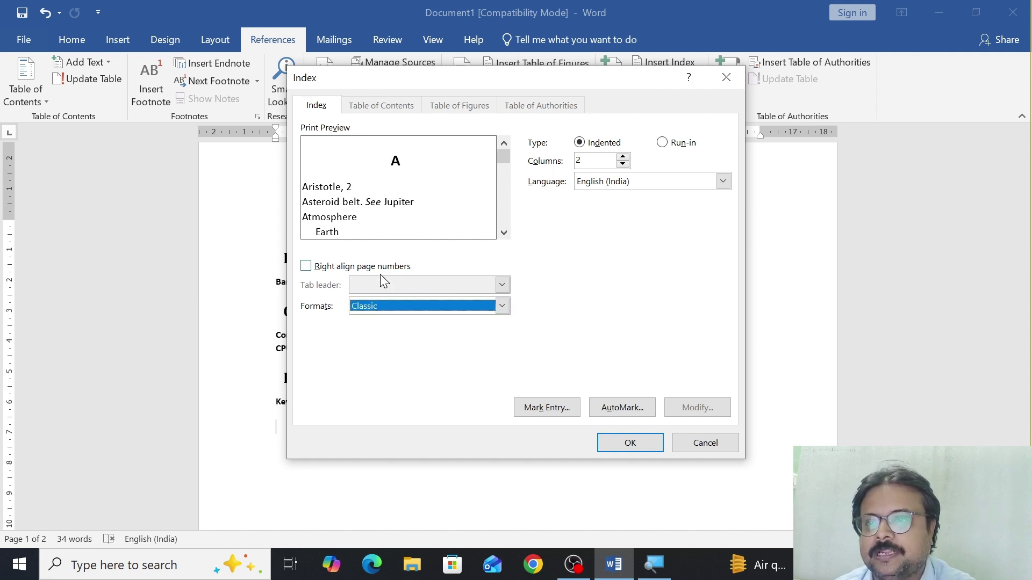
pyautogui.click(323, 266)
pyautogui.click(615, 450)
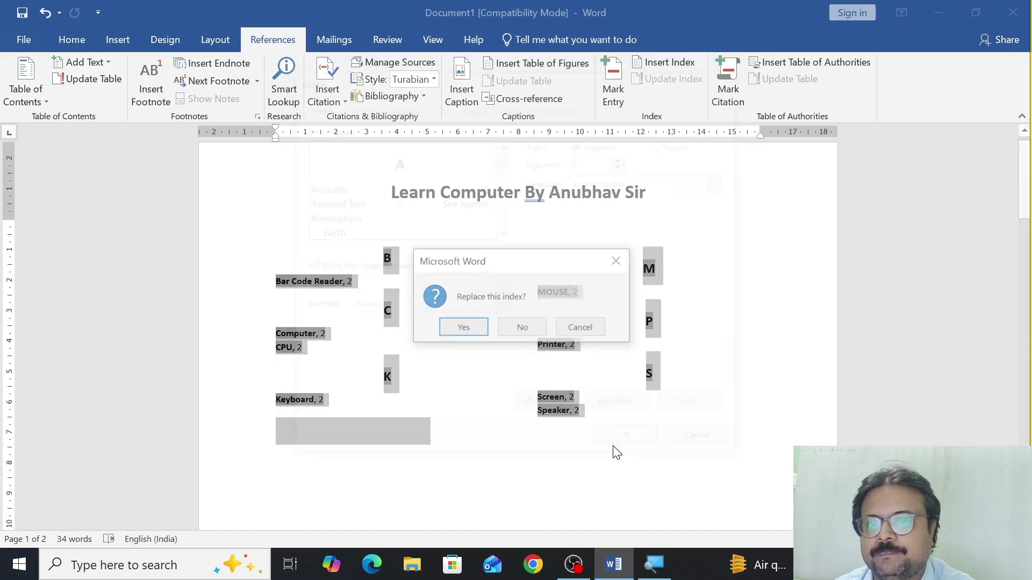
pyautogui.click(461, 329)
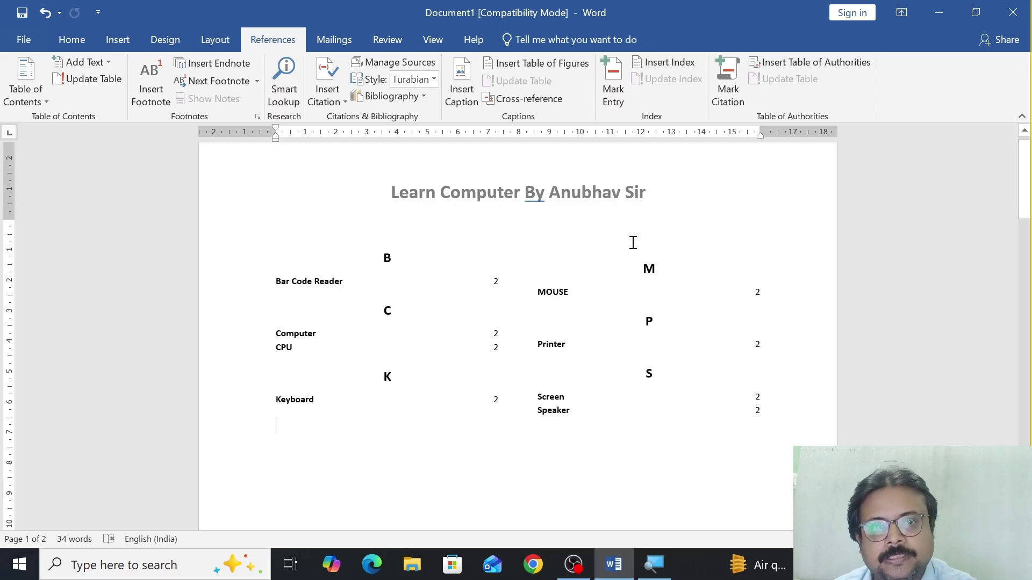
# Add the term "Scanner" on a new line below "Bar Code Reader" on the second page.
pyautogui.click(589, 299)
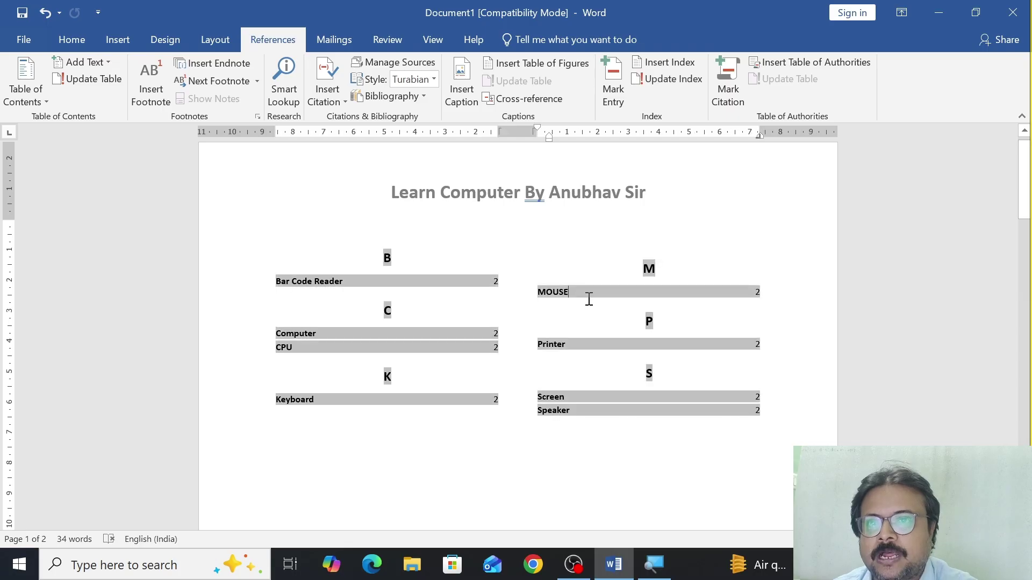
pyautogui.scroll(-15, 568, 345)
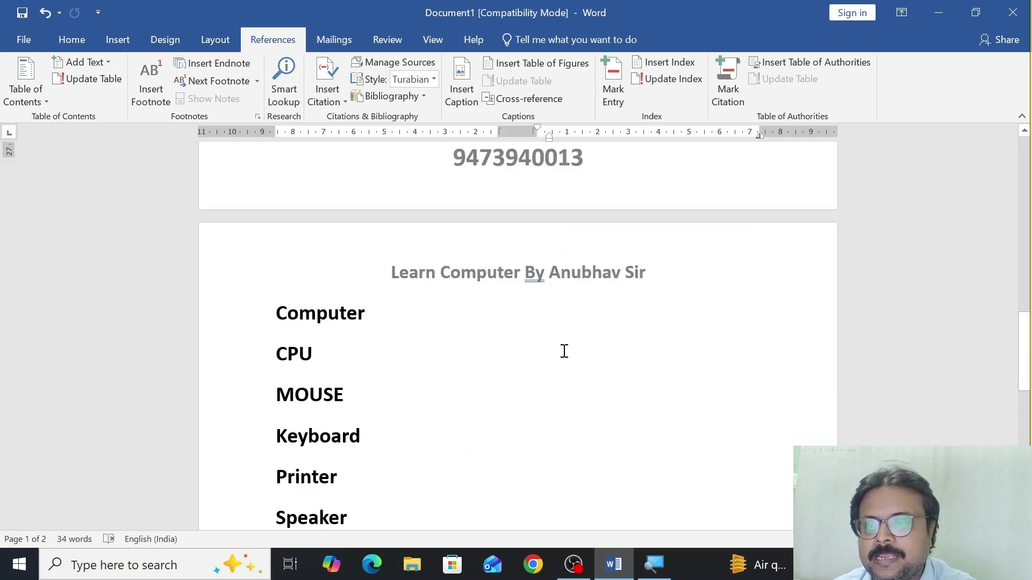
pyautogui.click(467, 362)
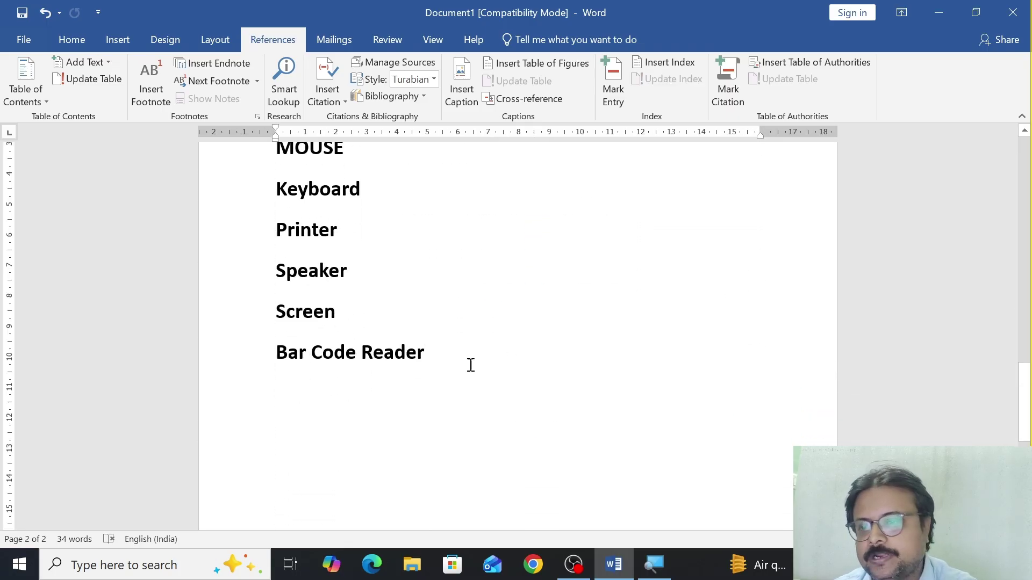
pyautogui.press('Return')
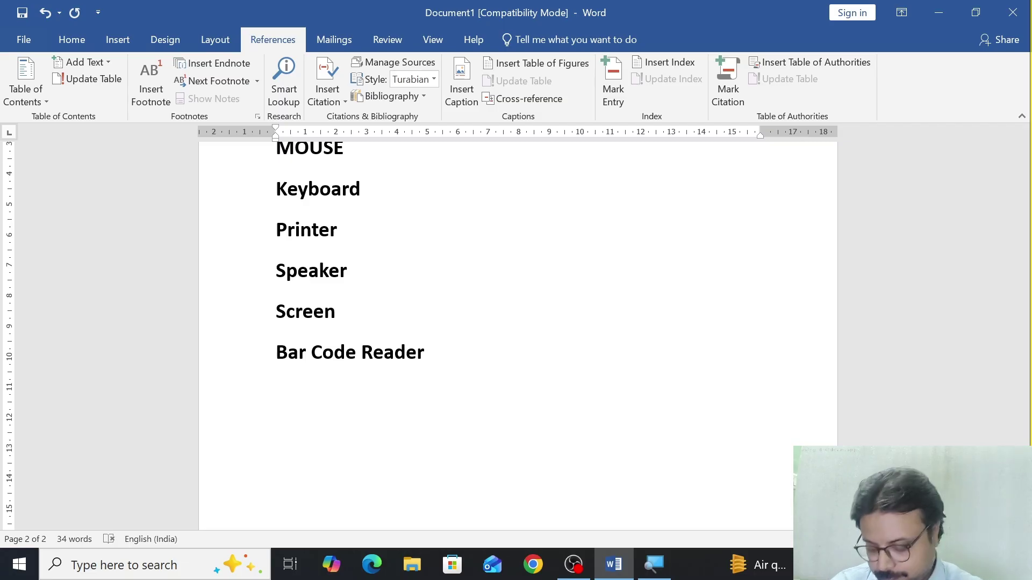
pyautogui.write('Scanner')
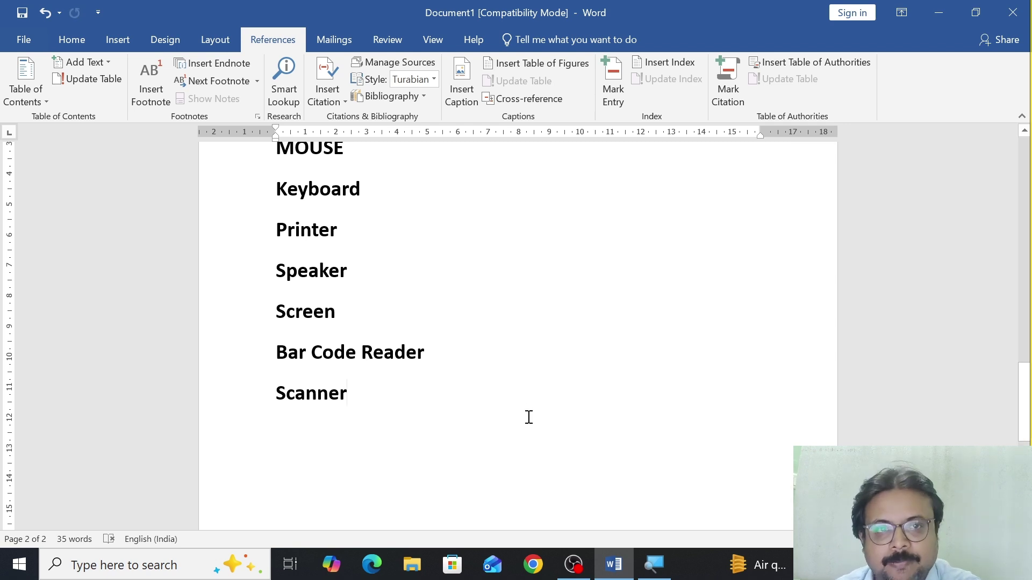
# Try to update the index on the first page to include the added term "Scanner".
pyautogui.scroll(20, 410, 406)
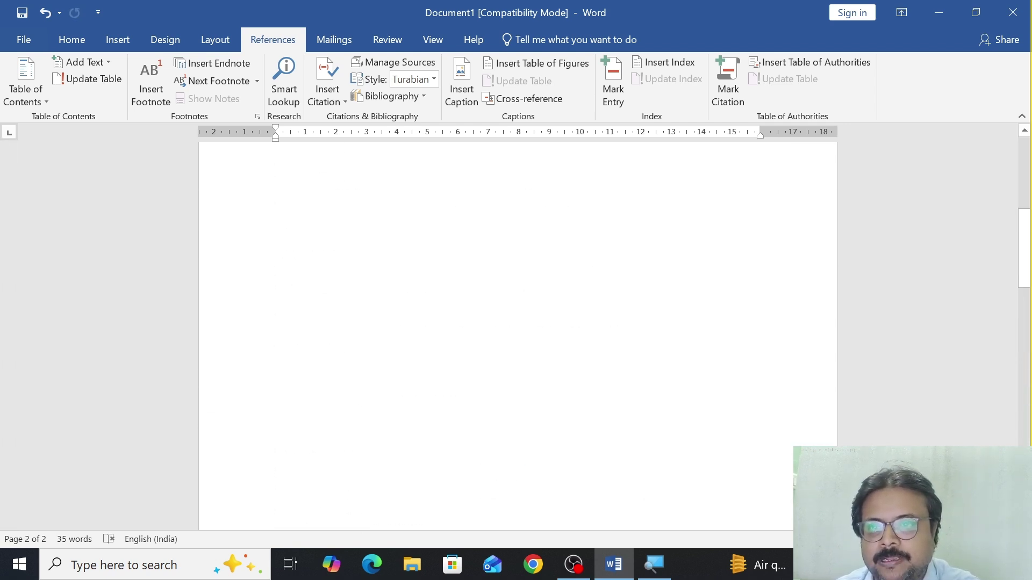
pyautogui.click(458, 365)
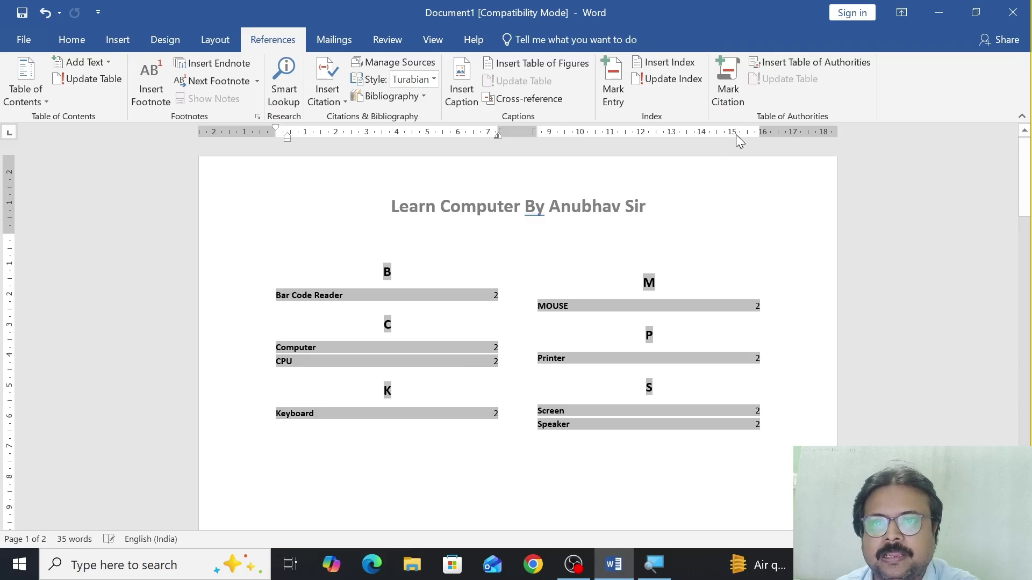
pyautogui.click(673, 79)
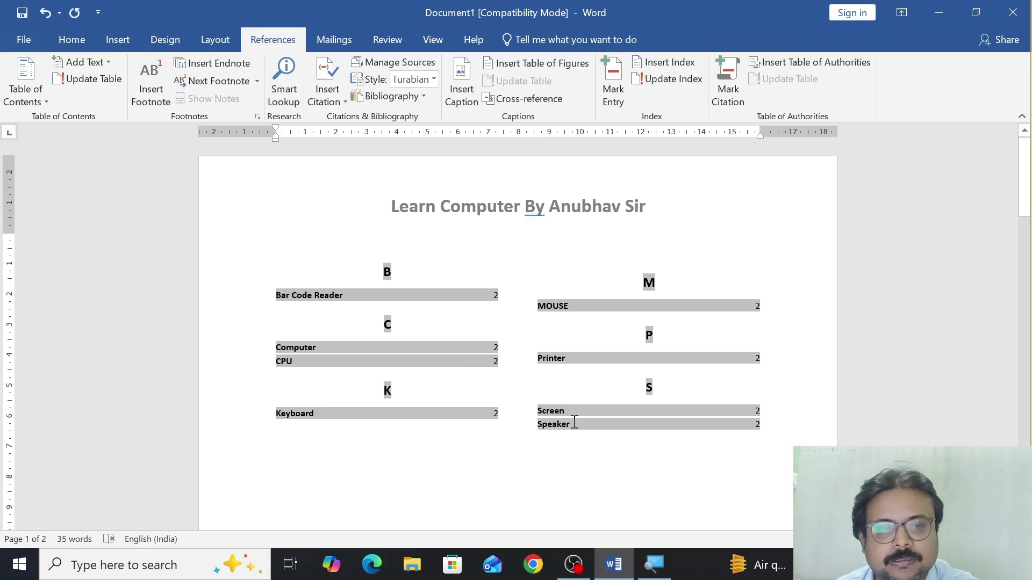
# Mark the word "Scanner" on the second page as a main index entry for the current page.
pyautogui.scroll(-15, 559, 392)
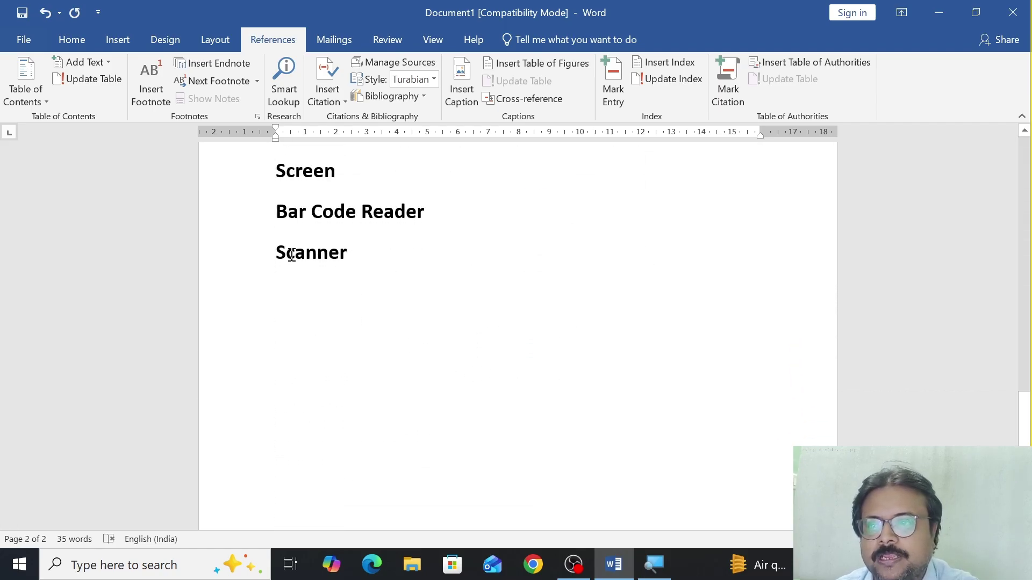
pyautogui.click(293, 255)
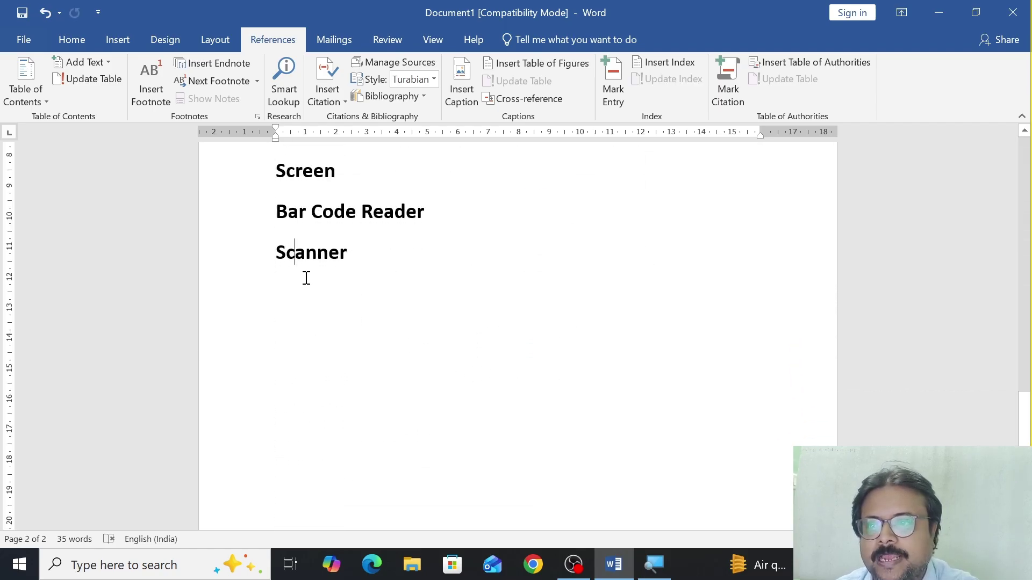
pyautogui.click(621, 95)
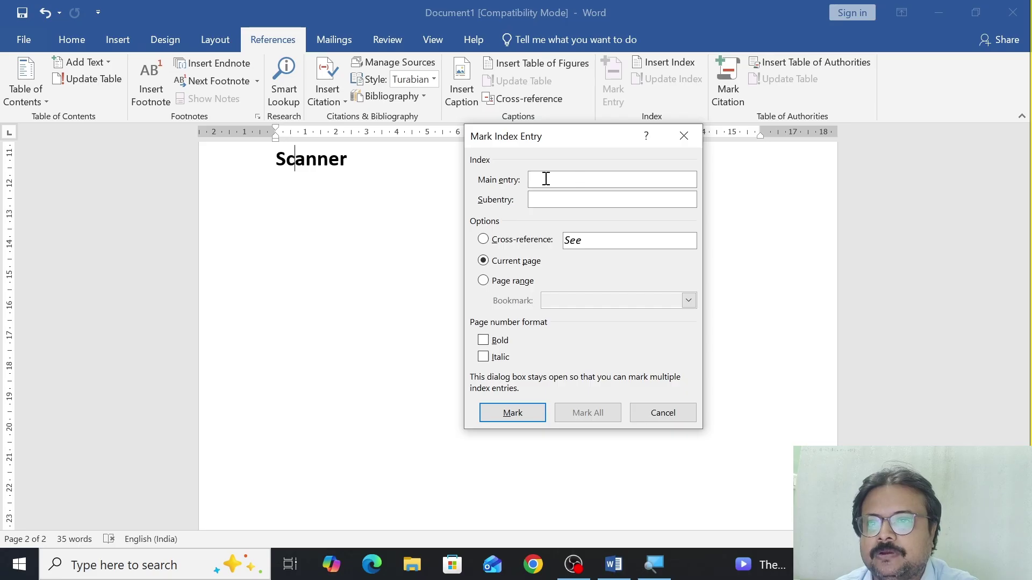
pyautogui.click(291, 162)
pyautogui.moveTo(272, 159); pyautogui.dragTo(350, 163)
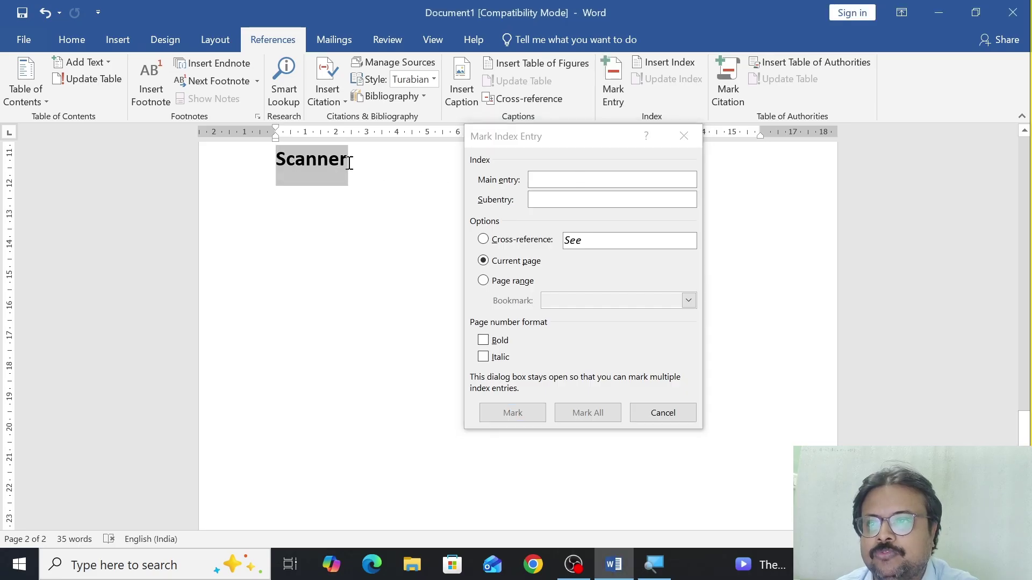
pyautogui.doubleClick(553, 180)
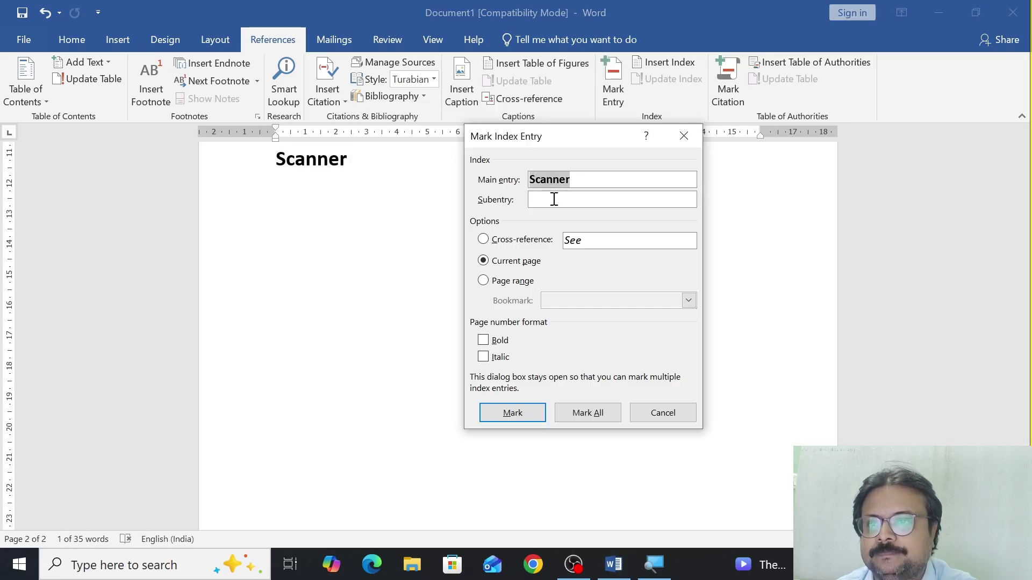
pyautogui.scroll(3, 429, 200)
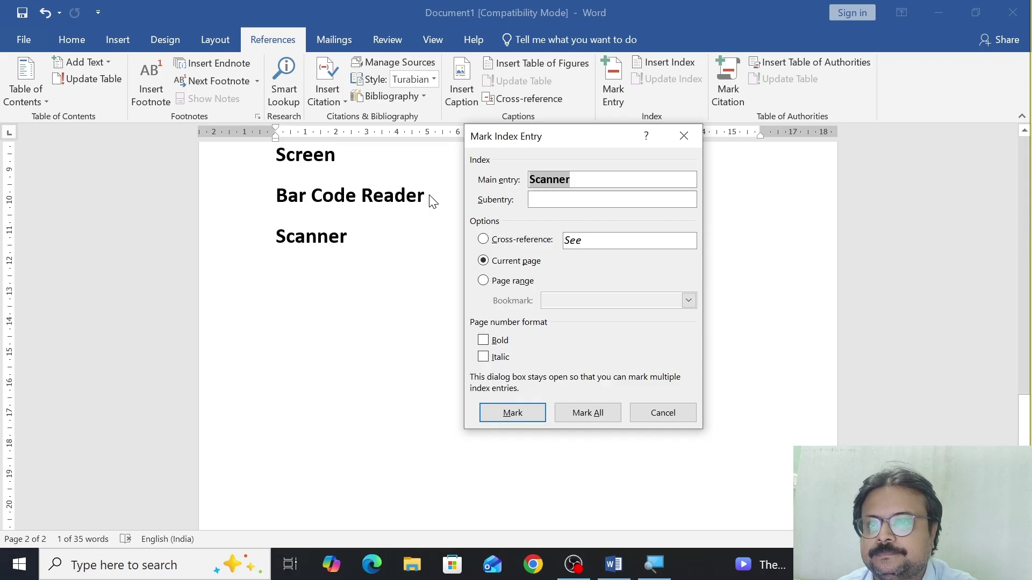
pyautogui.scroll(-1, 428, 200)
pyautogui.click(521, 416)
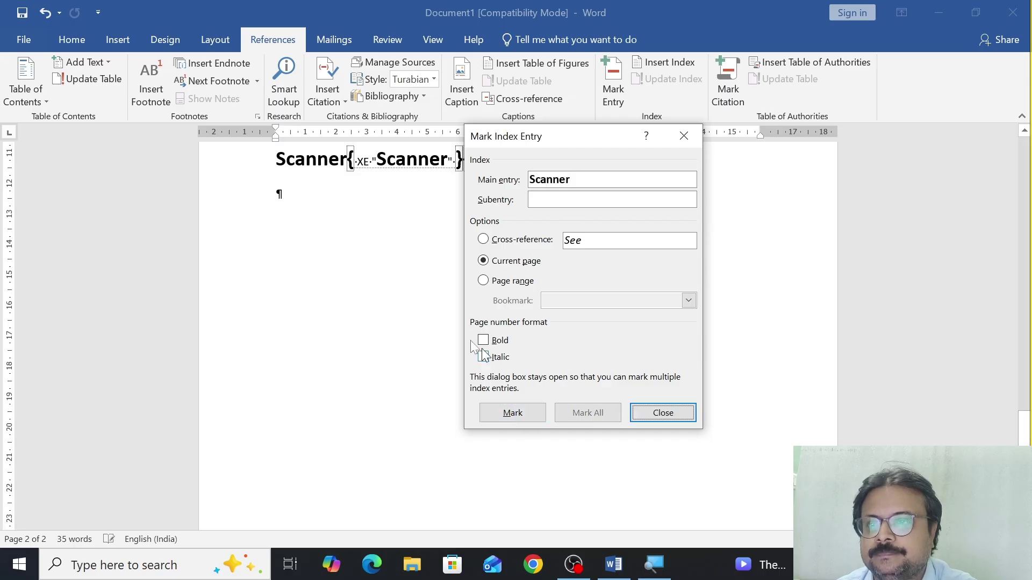
# Remove the misplaced "Bar Code Reader" index entry field after "Scanner" on the second page.
pyautogui.scroll(2, 382, 284)
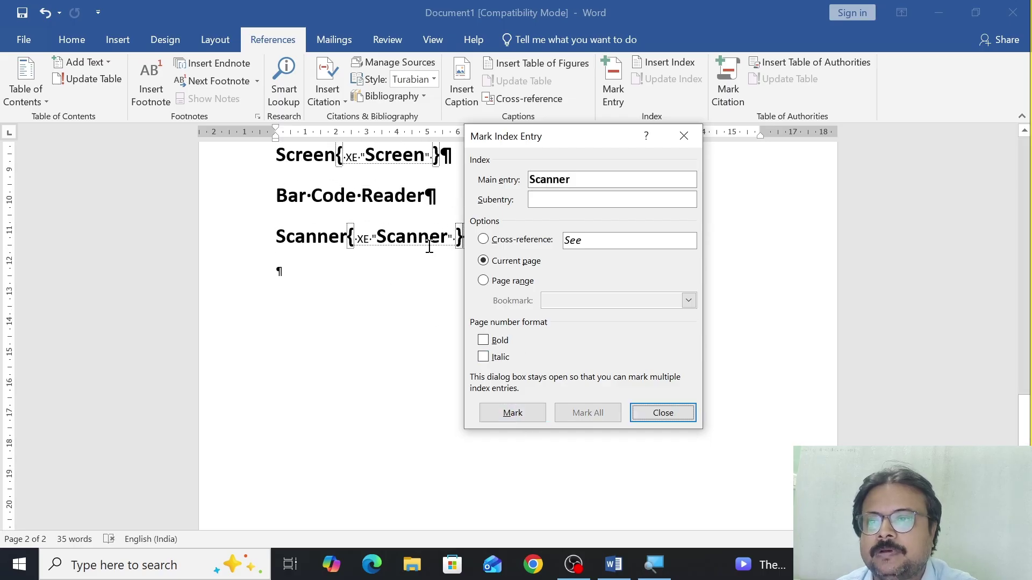
pyautogui.moveTo(513, 141); pyautogui.dragTo(747, 183)
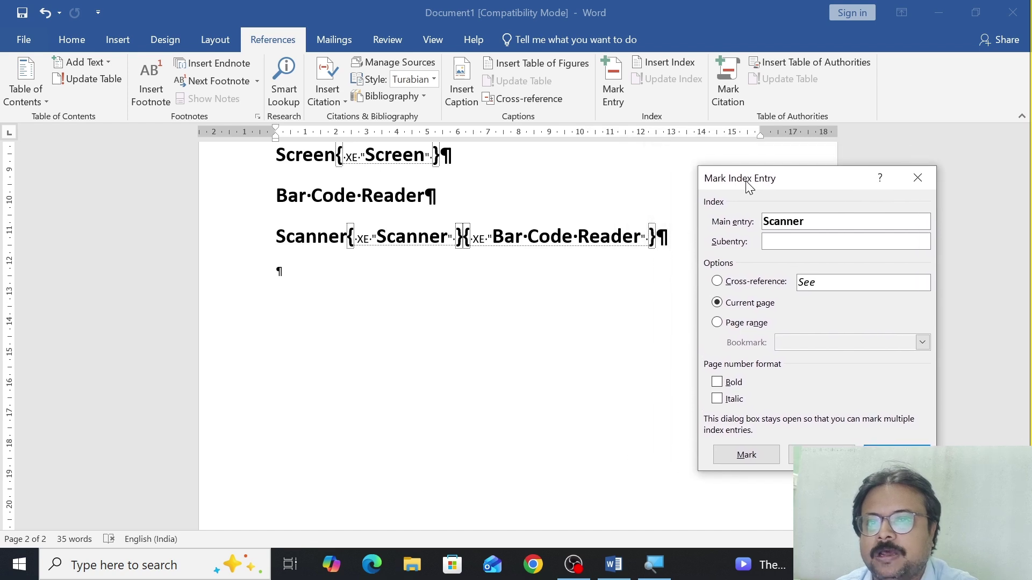
pyautogui.click(659, 243)
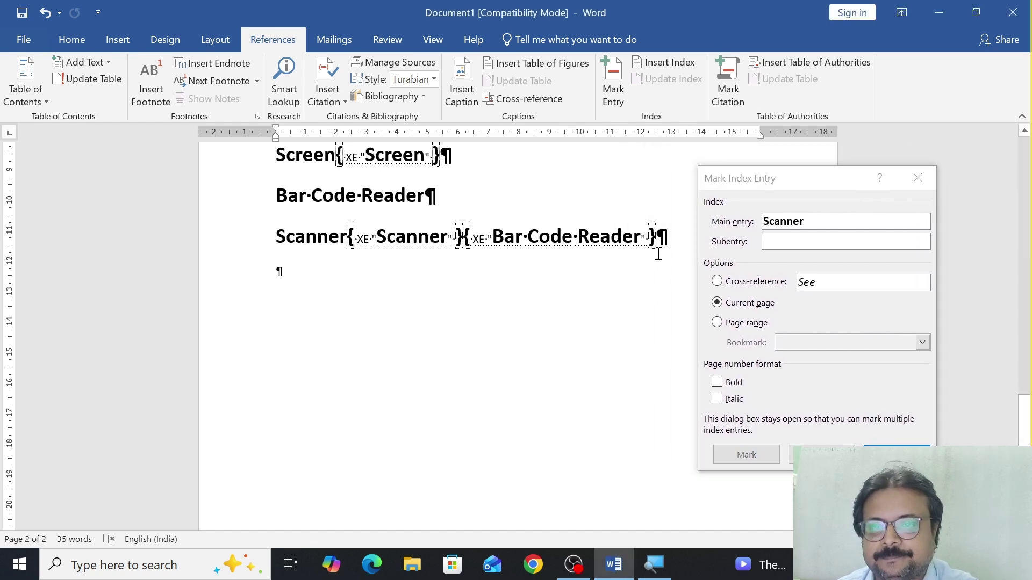
pyautogui.press('BackSpace')
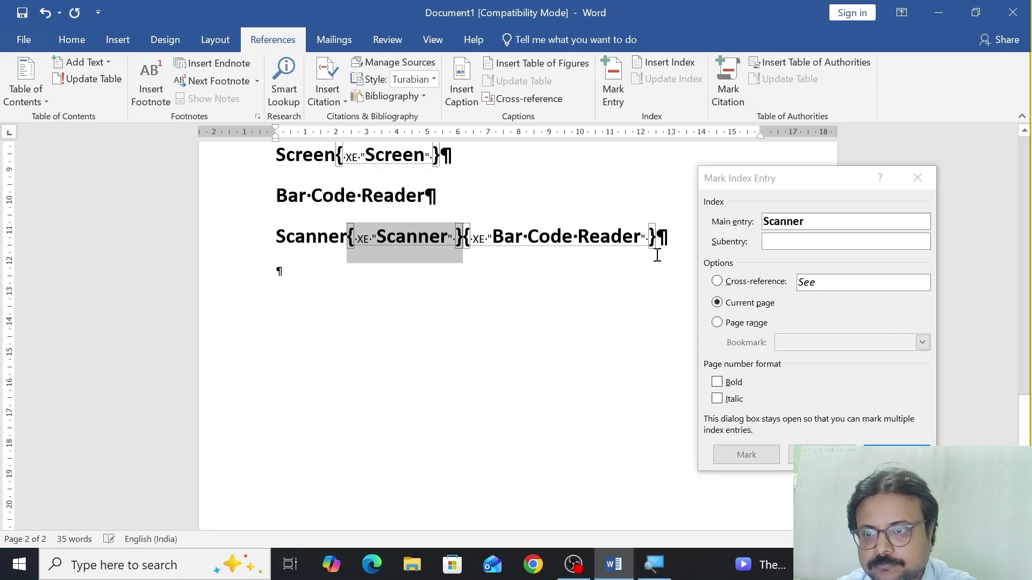
pyautogui.click(652, 245)
pyautogui.press('BackSpace')
pyautogui.press('BackSpace')
pyautogui.press('BackSpace')
pyautogui.press('BackSpace')
pyautogui.press('BackSpace')
pyautogui.press('BackSpace')
pyautogui.press('BackSpace')
pyautogui.press('BackSpace')
pyautogui.press('BackSpace')
pyautogui.press('BackSpace')
pyautogui.press('BackSpace')
pyautogui.press('BackSpace')
pyautogui.press('BackSpace')
pyautogui.press('BackSpace')
pyautogui.press('BackSpace')
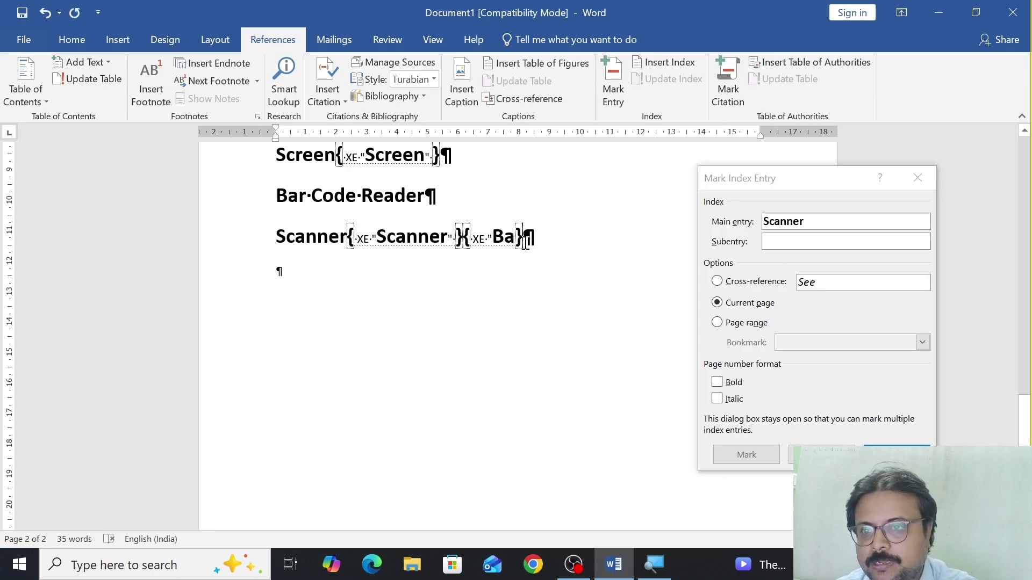
pyautogui.press('BackSpace')
pyautogui.press('BackSpace')
# Mark "Bar Code Reader" on the second page as a main index entry for the current page.
pyautogui.click(441, 194)
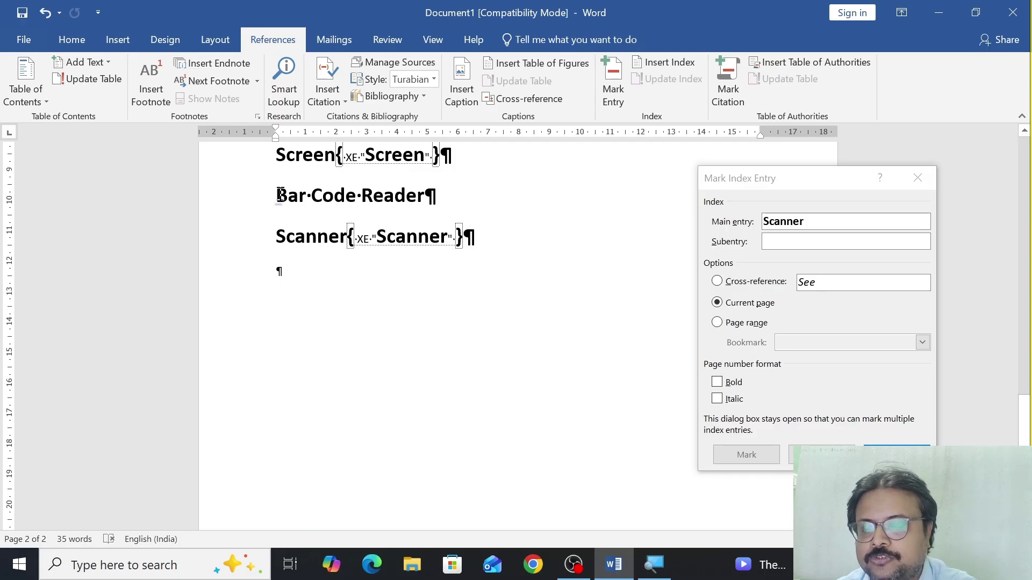
pyautogui.moveTo(277, 195); pyautogui.dragTo(393, 198)
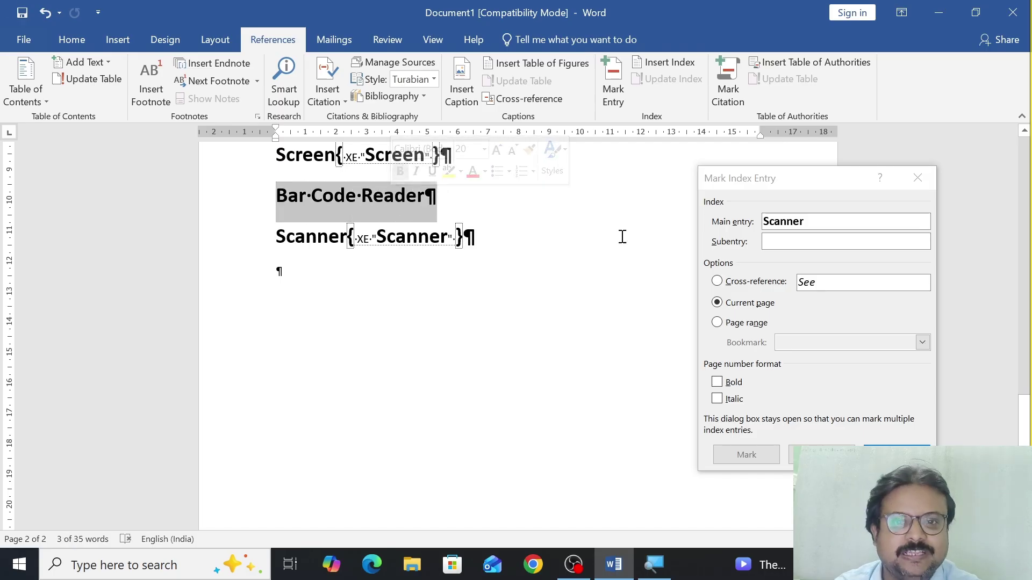
pyautogui.click(812, 221)
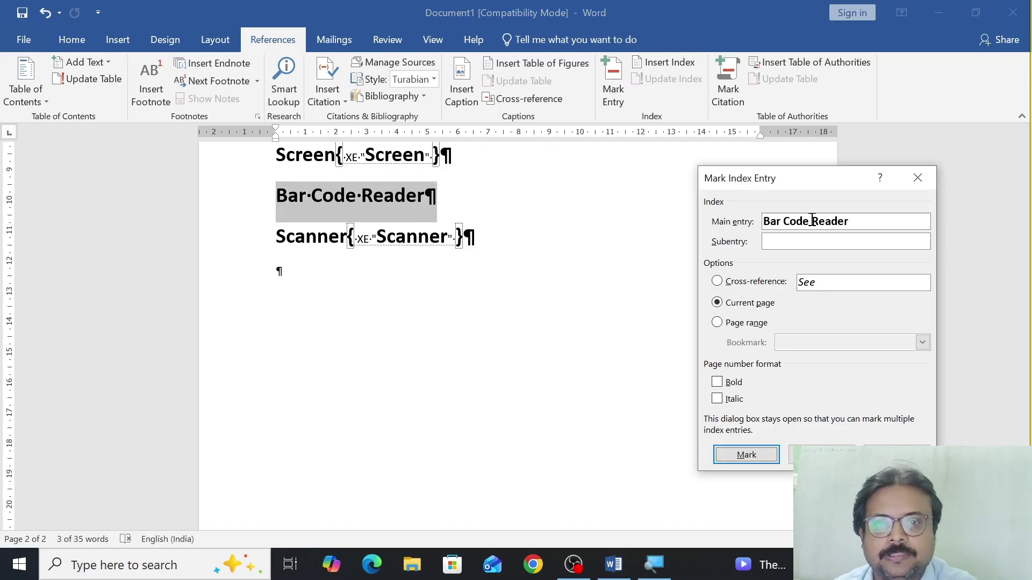
pyautogui.click(747, 457)
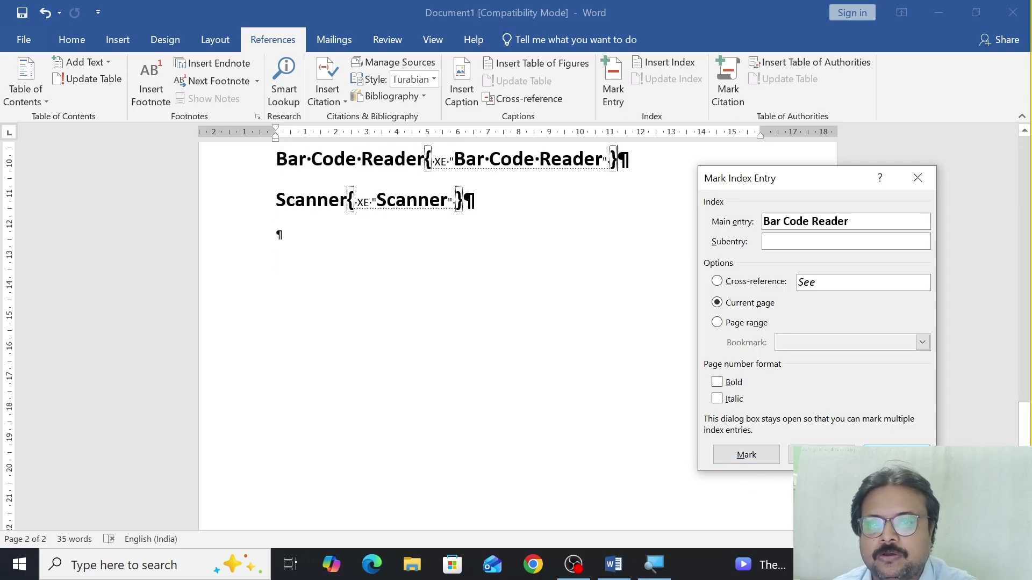
pyautogui.click(869, 451)
# Hide the formatting marks and update the index on the first page to include the newly marked entries.
pyautogui.click(85, 49)
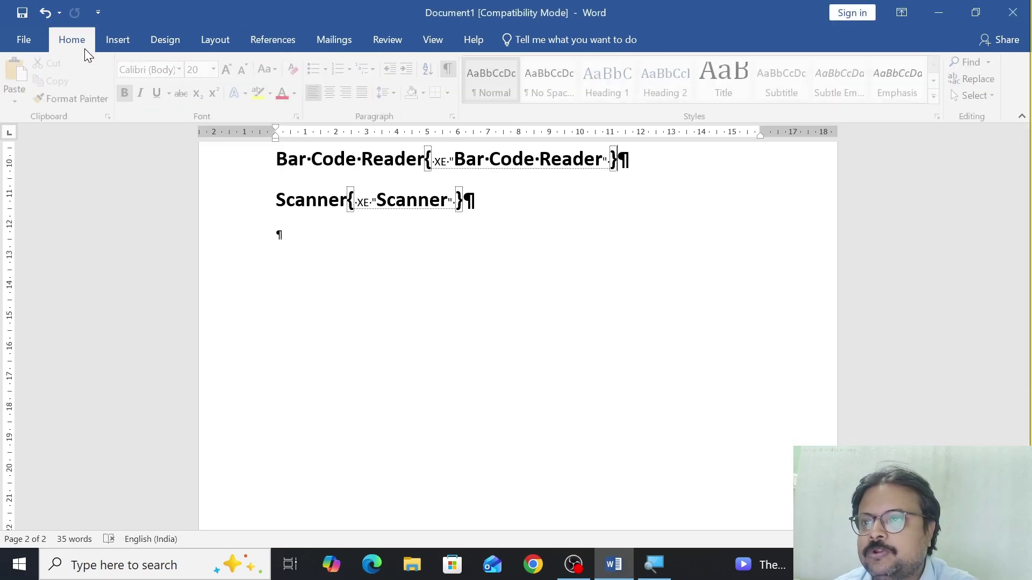
pyautogui.click(450, 68)
pyautogui.scroll(3, 472, 189)
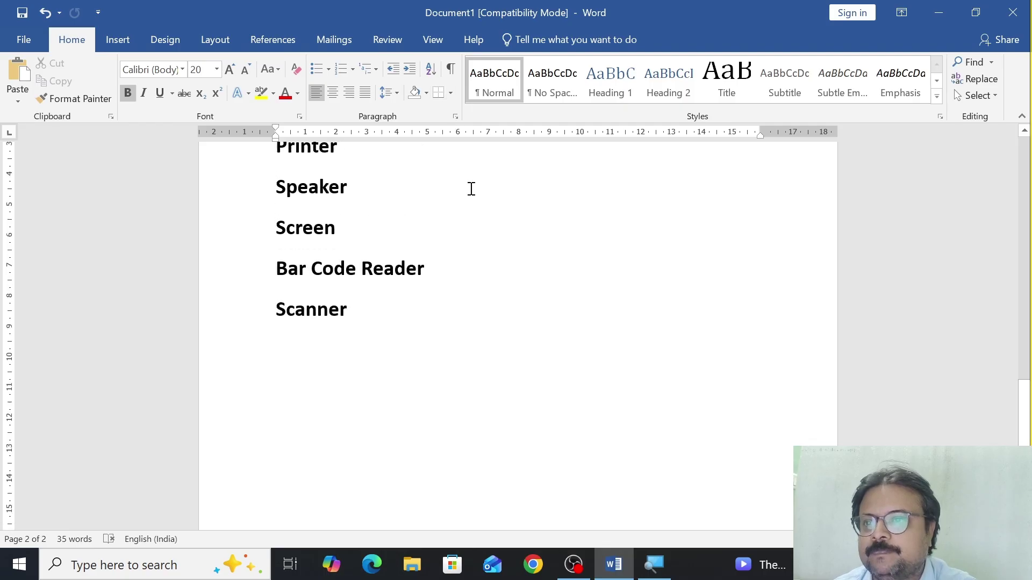
pyautogui.scroll(15, 472, 189)
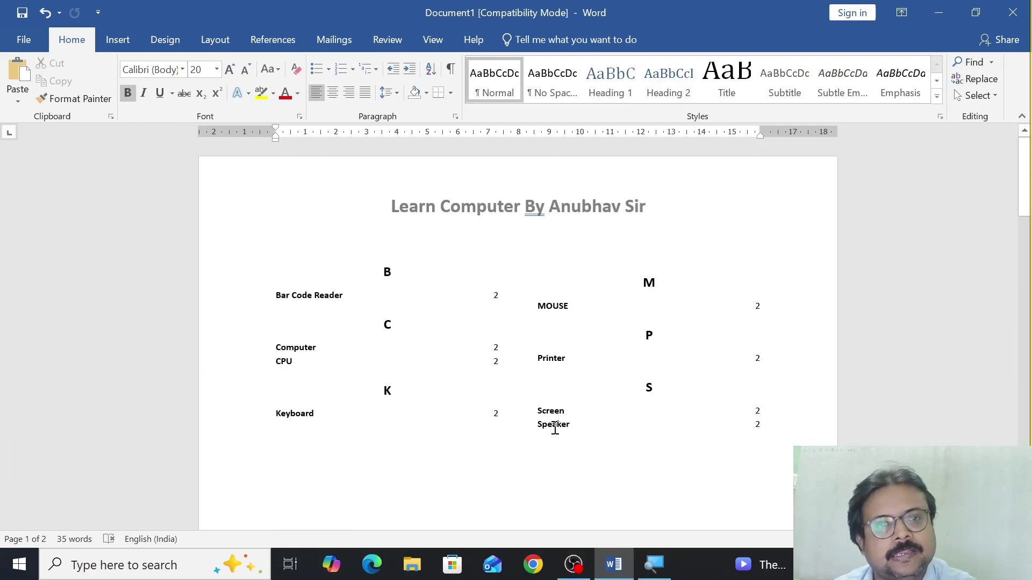
pyautogui.click(433, 363)
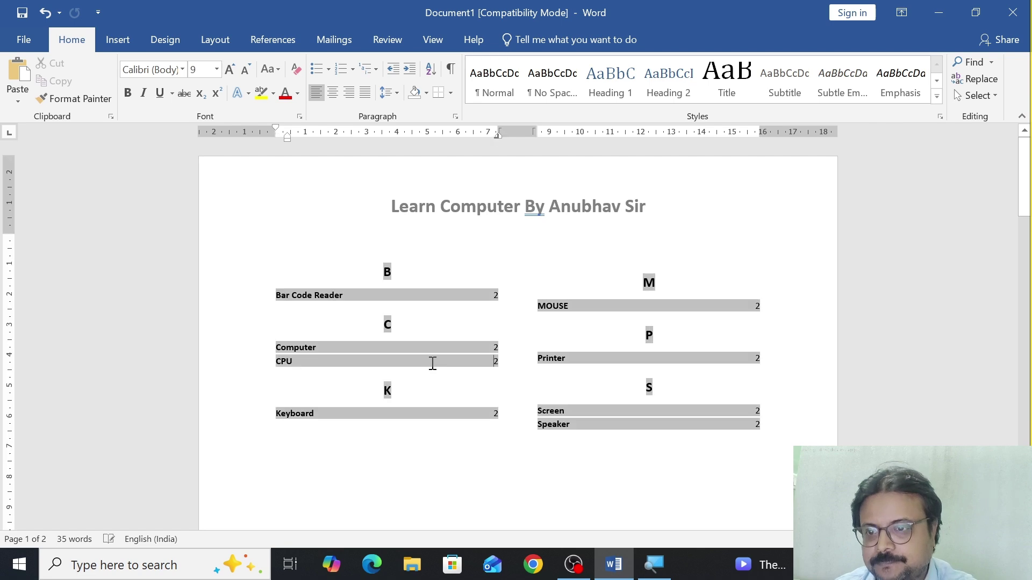
pyautogui.click(285, 45)
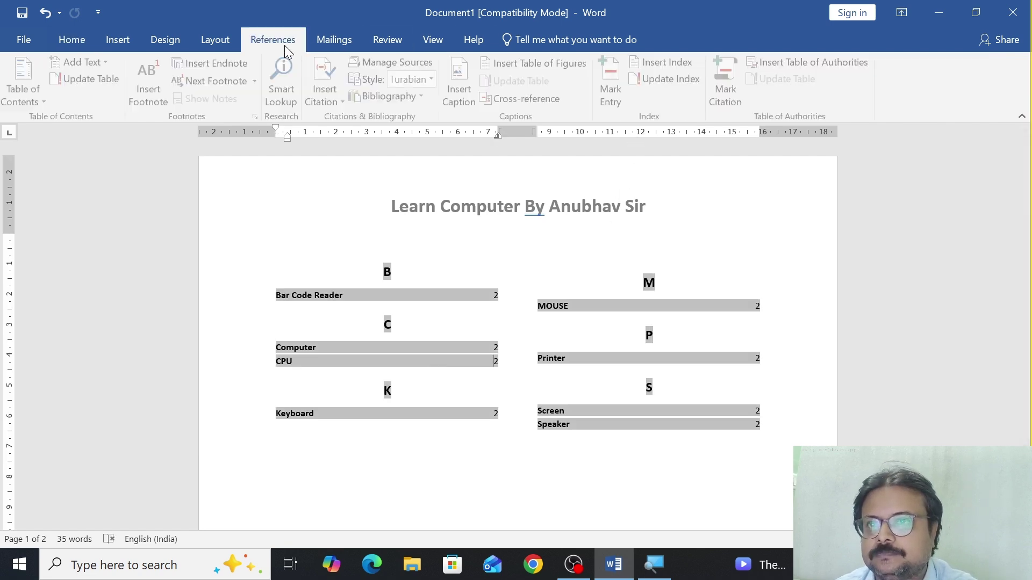
pyautogui.click(666, 83)
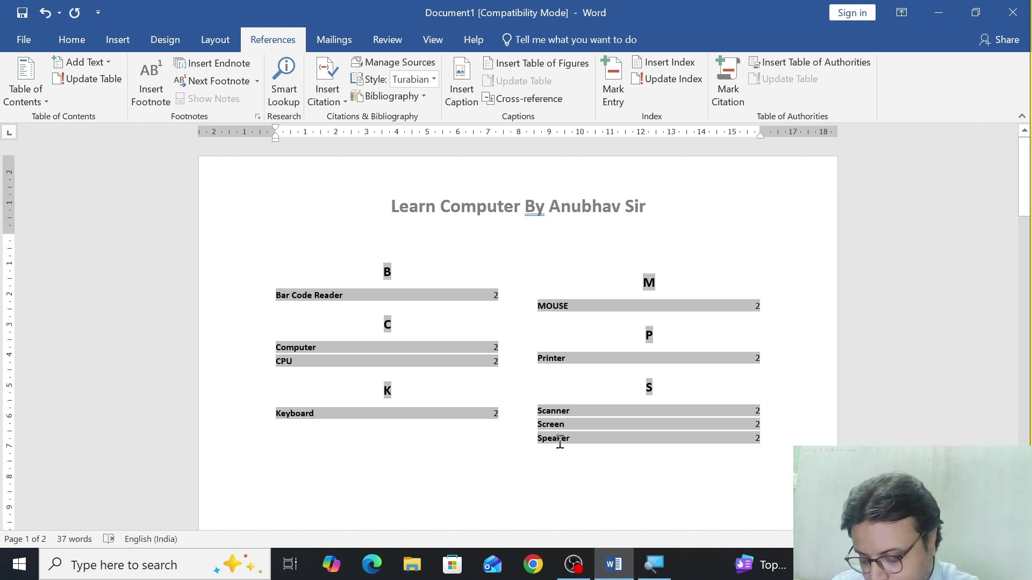
# Delete the whole index from the first page together with the page break below it.
pyautogui.moveTo(268, 271); pyautogui.dragTo(704, 451)
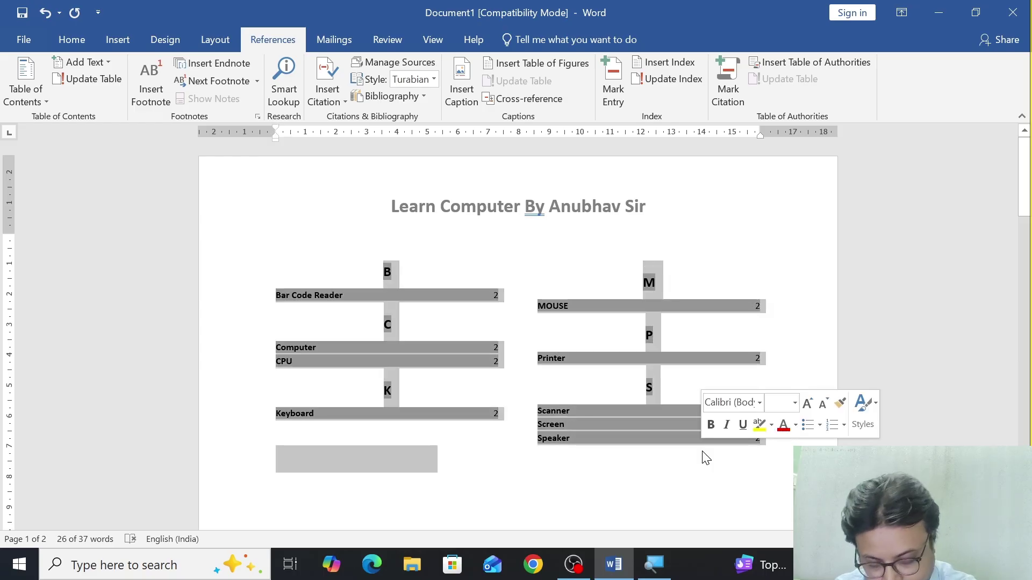
pyautogui.press('Delete')
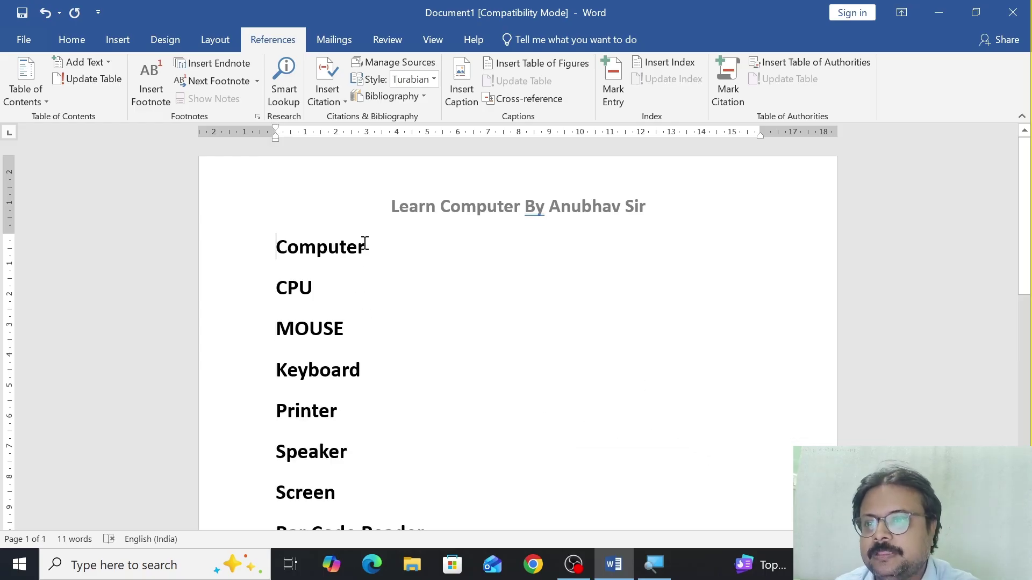
# Mark the term "Computer" as a citation in the Cases category, first singly and again for all its occurrences.
pyautogui.moveTo(269, 249); pyautogui.dragTo(368, 248)
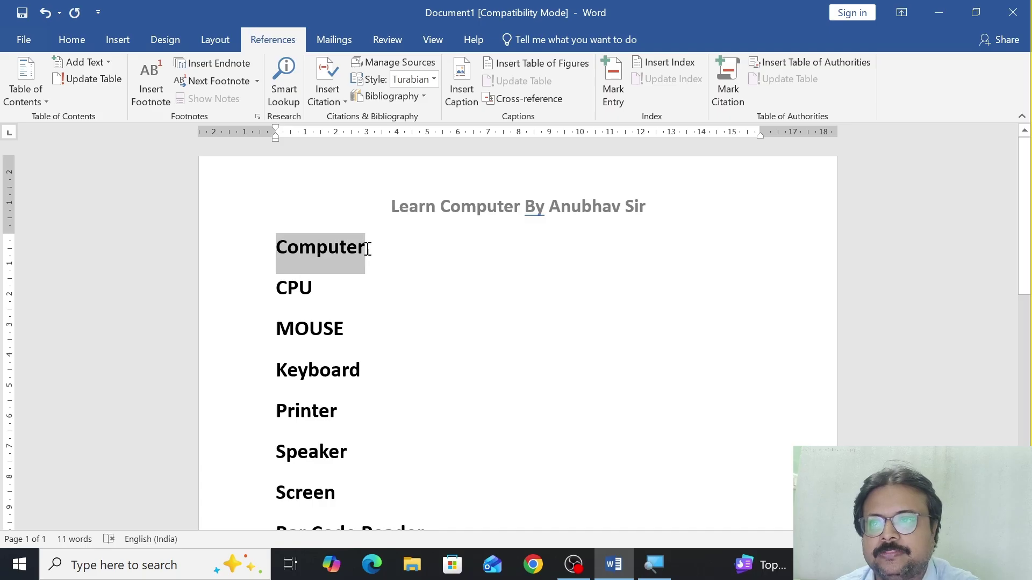
pyautogui.click(728, 86)
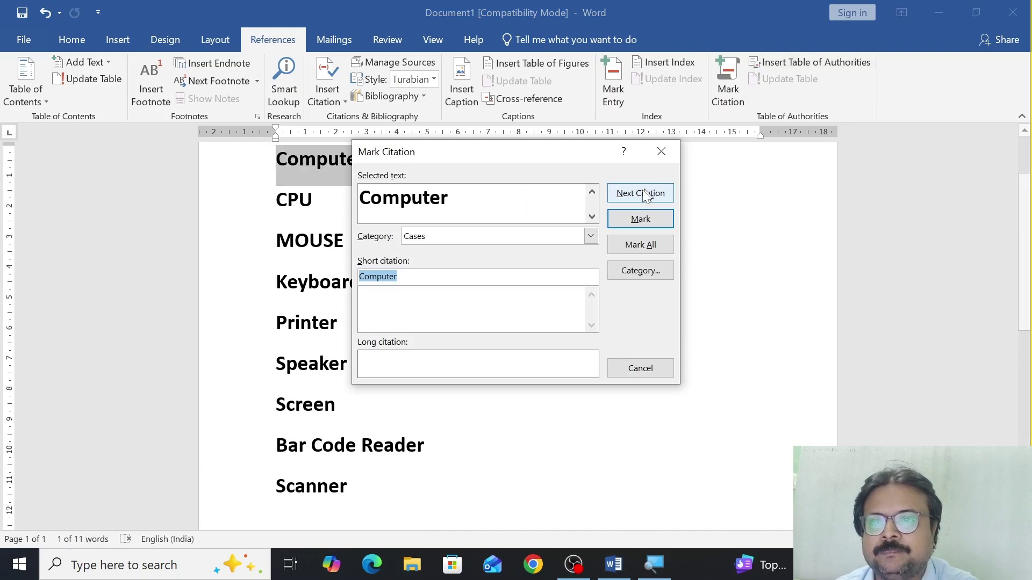
pyautogui.click(590, 237)
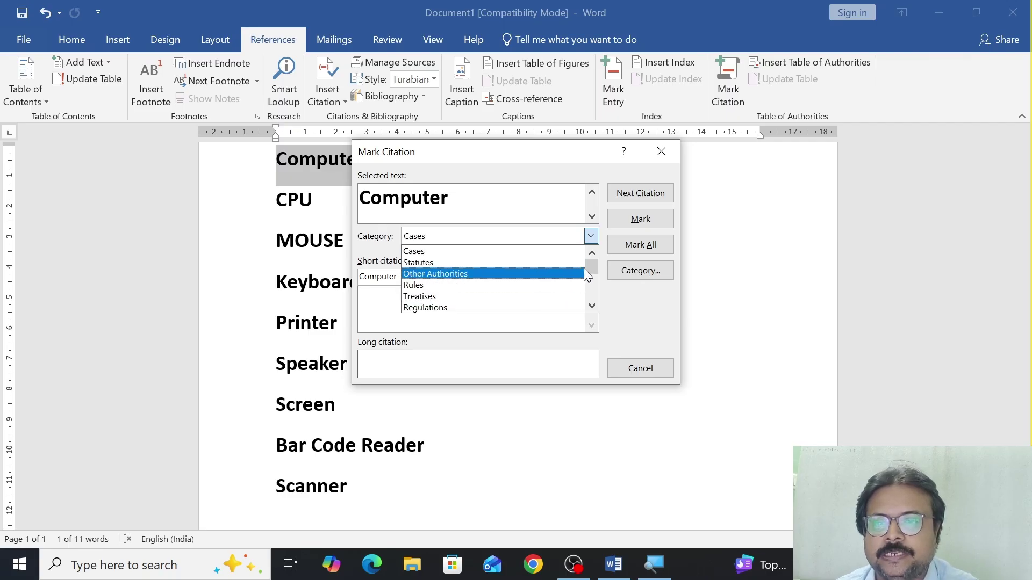
pyautogui.moveTo(590, 269); pyautogui.dragTo(592, 292)
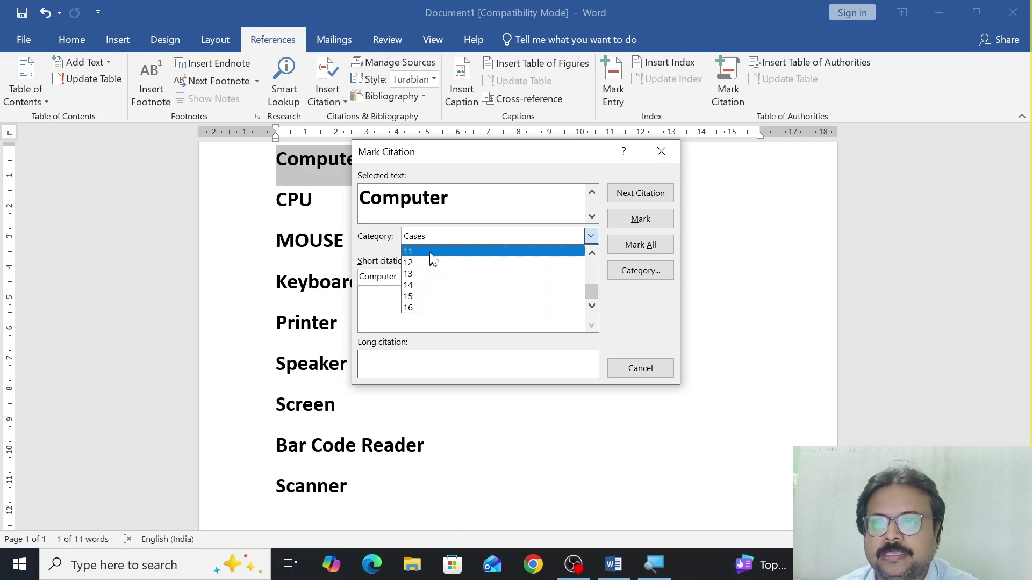
pyautogui.scroll(4, 430, 260)
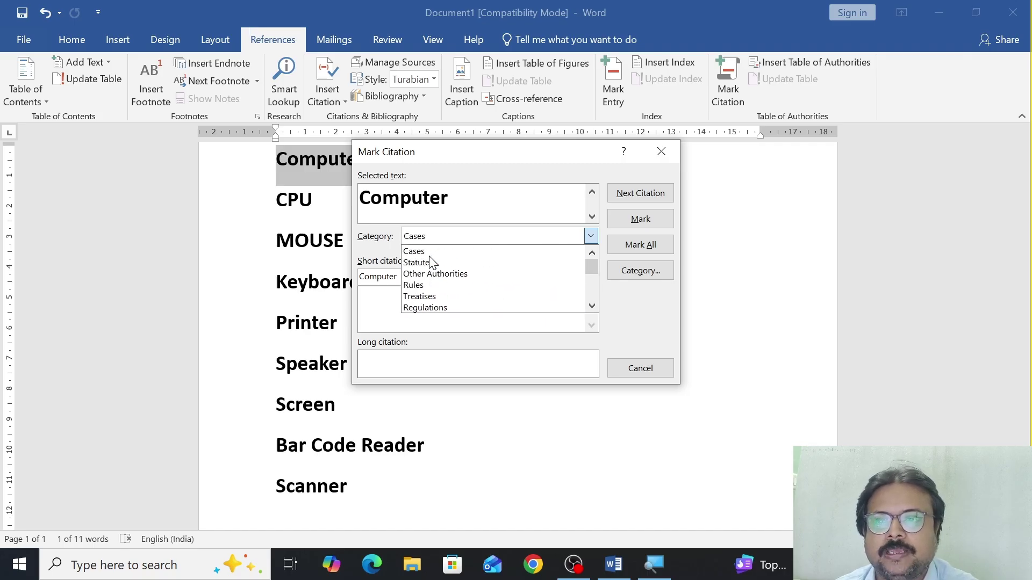
pyautogui.click(643, 271)
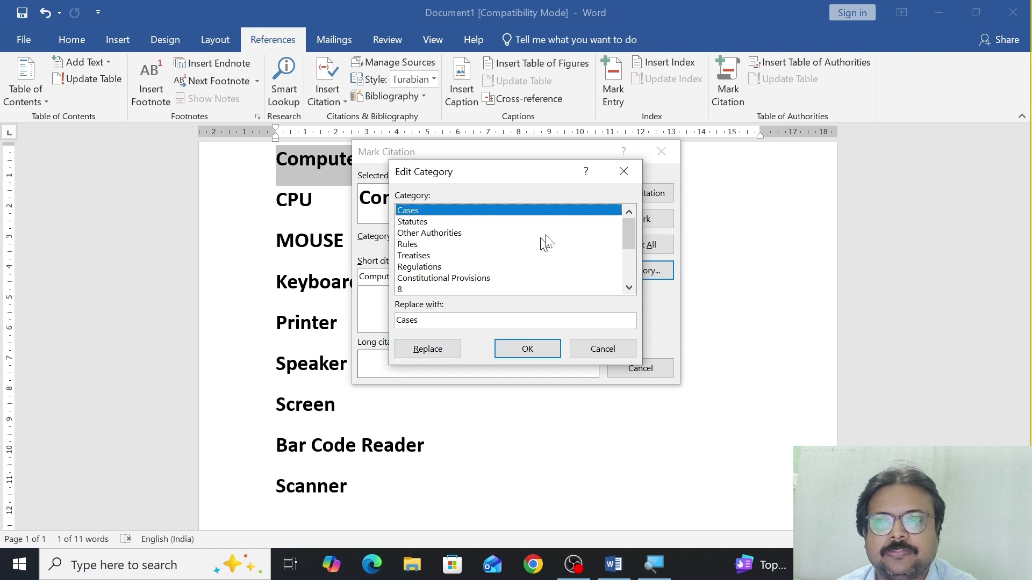
pyautogui.click(623, 172)
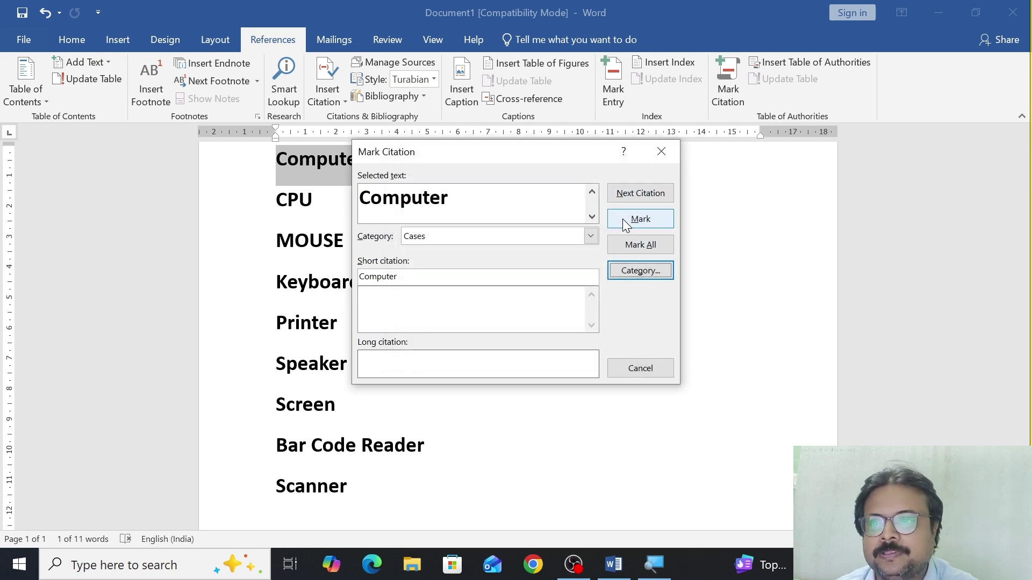
pyautogui.click(622, 218)
pyautogui.moveTo(516, 149); pyautogui.dragTo(709, 172)
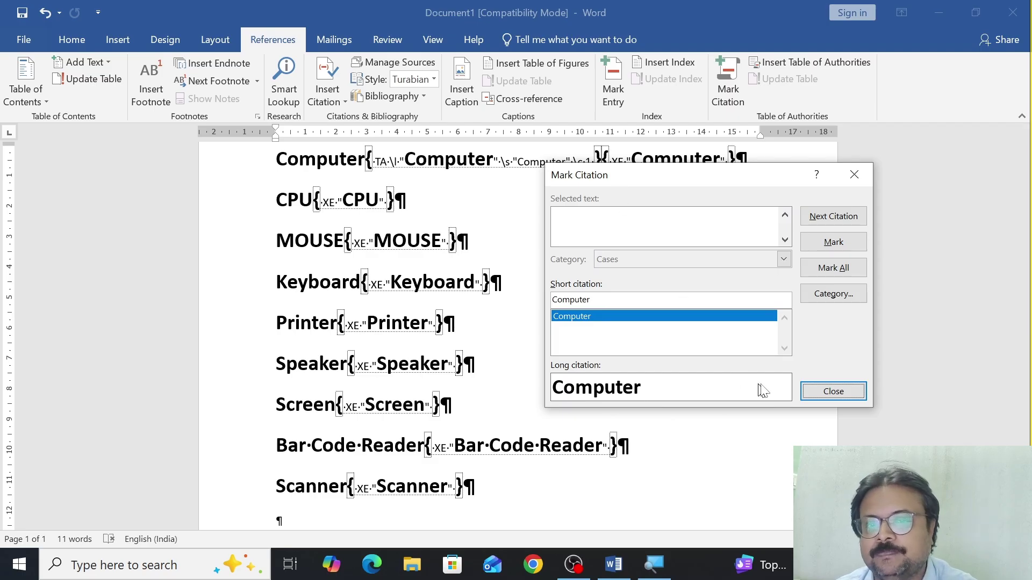
pyautogui.click(834, 268)
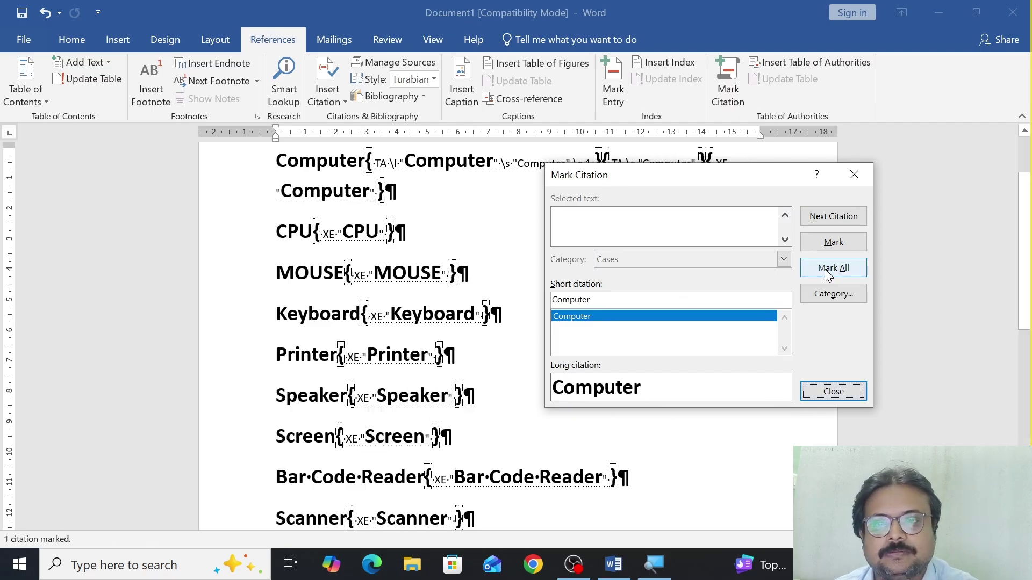
pyautogui.click(821, 390)
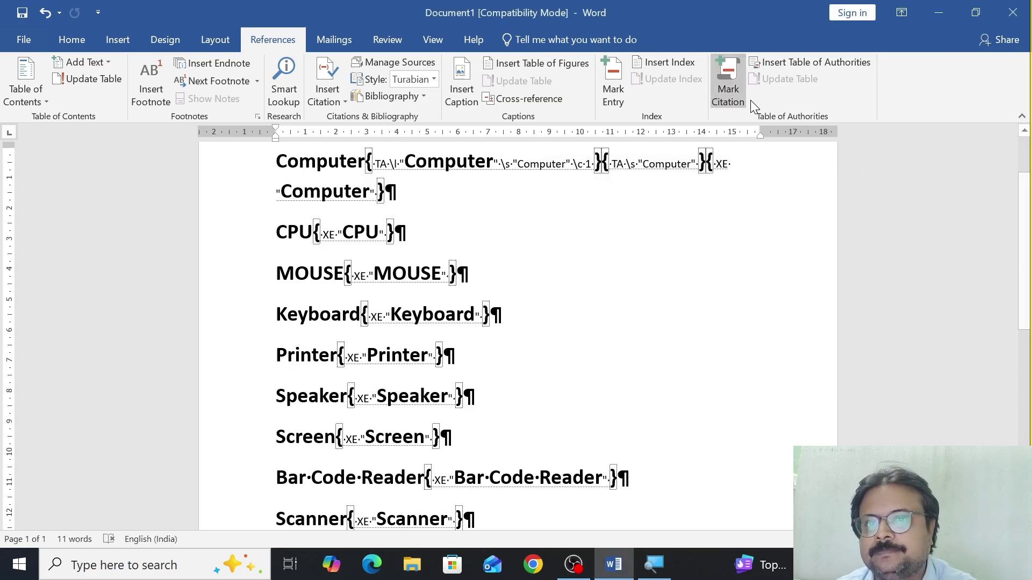
# Insert a page break before the term "Computer" so that the list starts on a new page.
pyautogui.scroll(2, 645, 205)
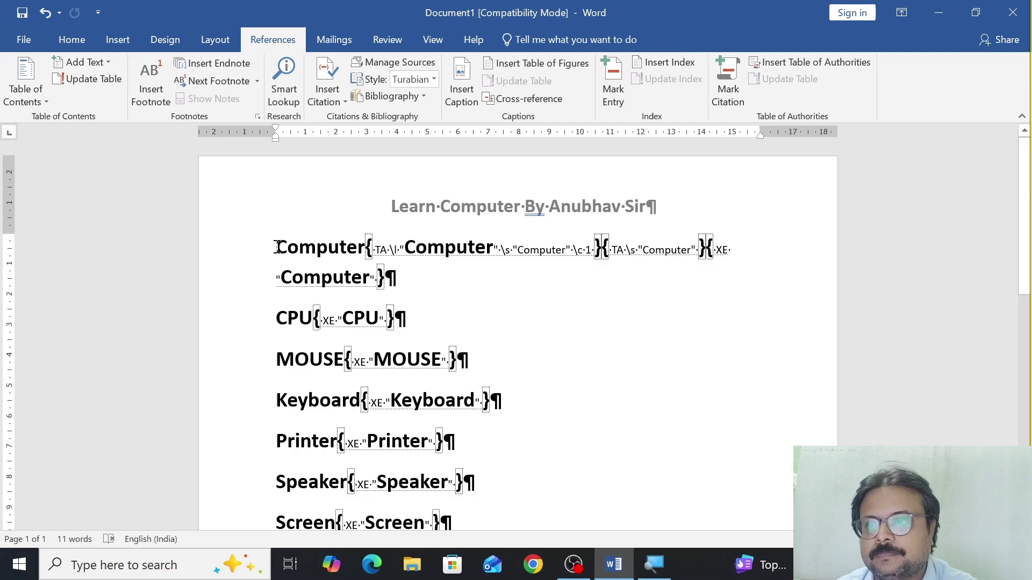
pyautogui.hotkey('ctrl', 'Return')
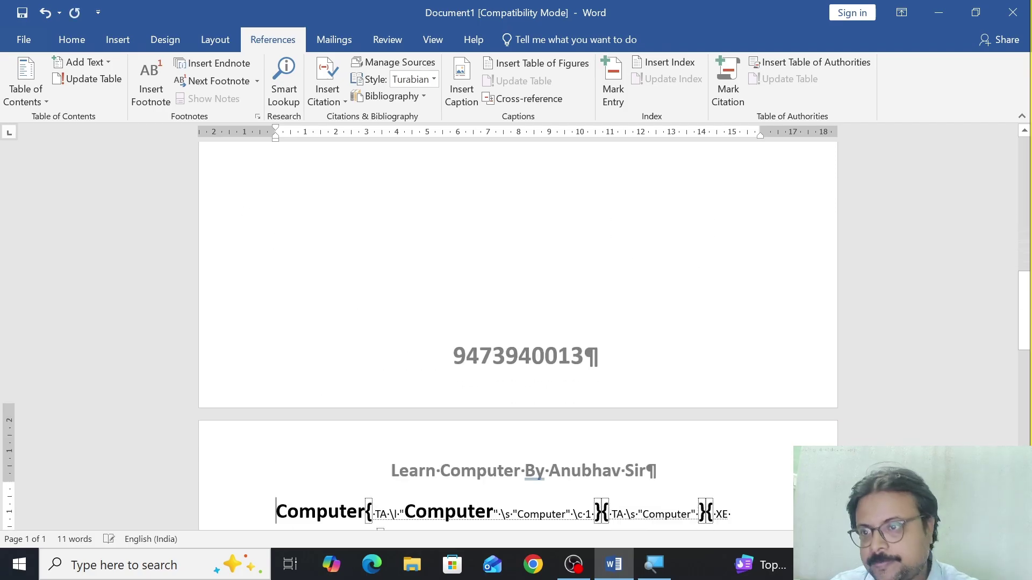
pyautogui.scroll(-5, 327, 295)
pyautogui.scroll(4, 417, 313)
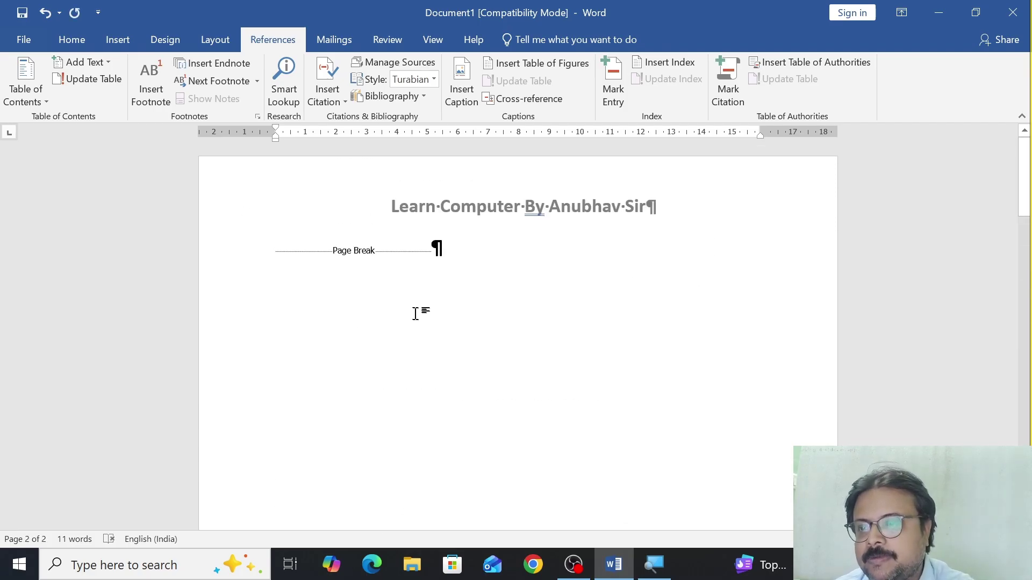
# Try to insert a table of authorities for the Rules category before the page break on the first page, and undo it.
pyautogui.click(290, 300)
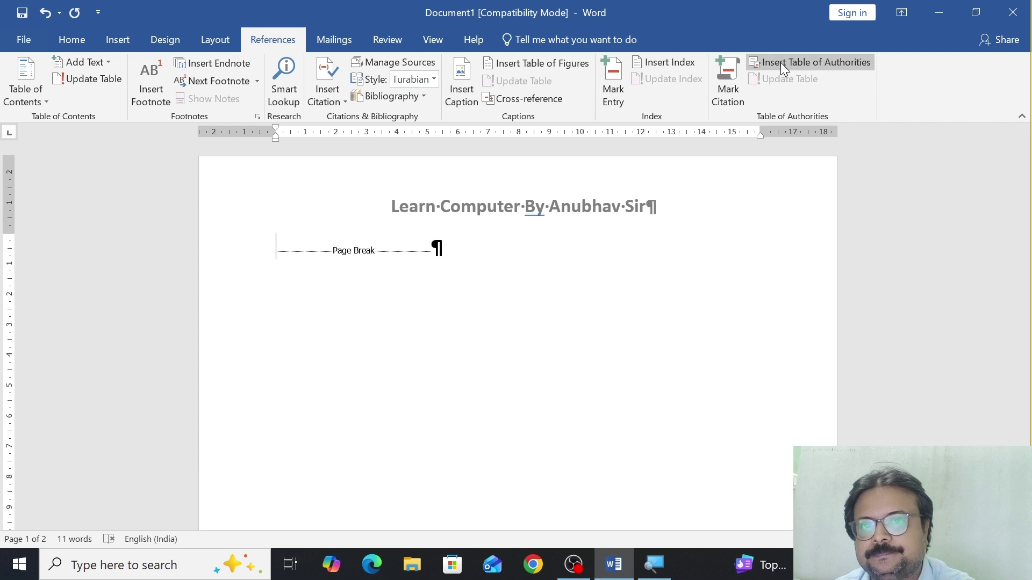
pyautogui.click(806, 62)
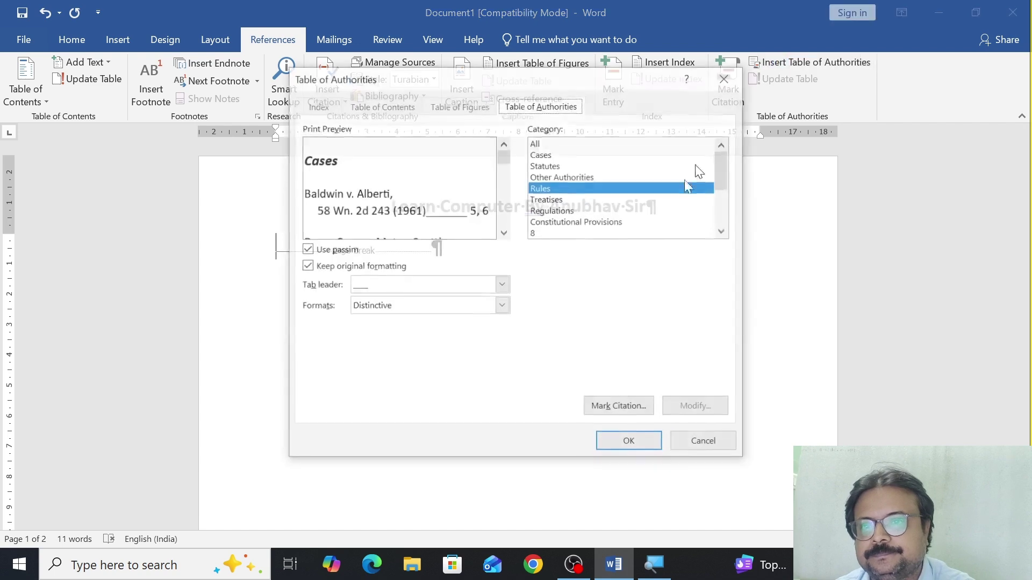
pyautogui.click(619, 449)
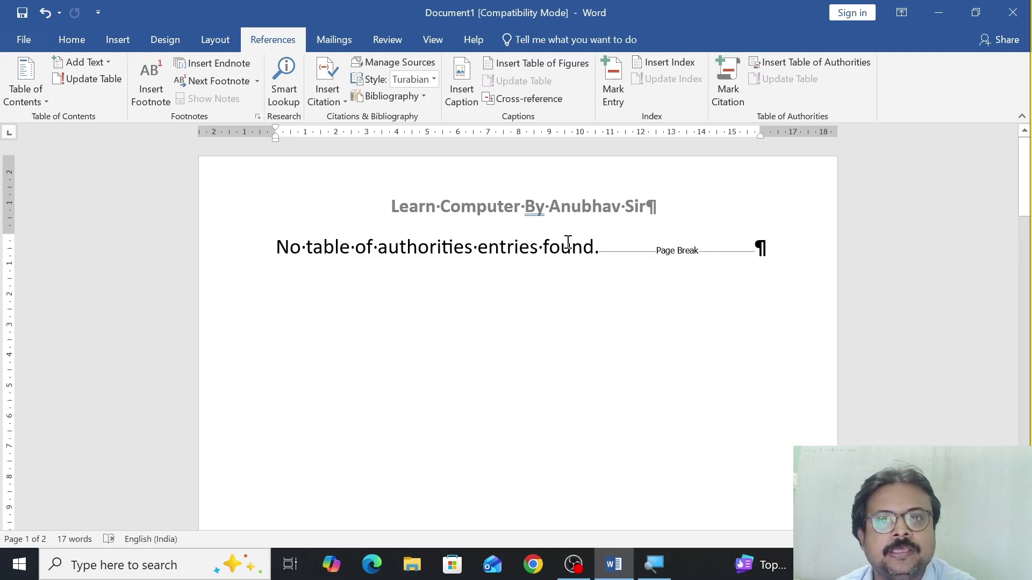
pyautogui.hotkey('ctrl', 'z')
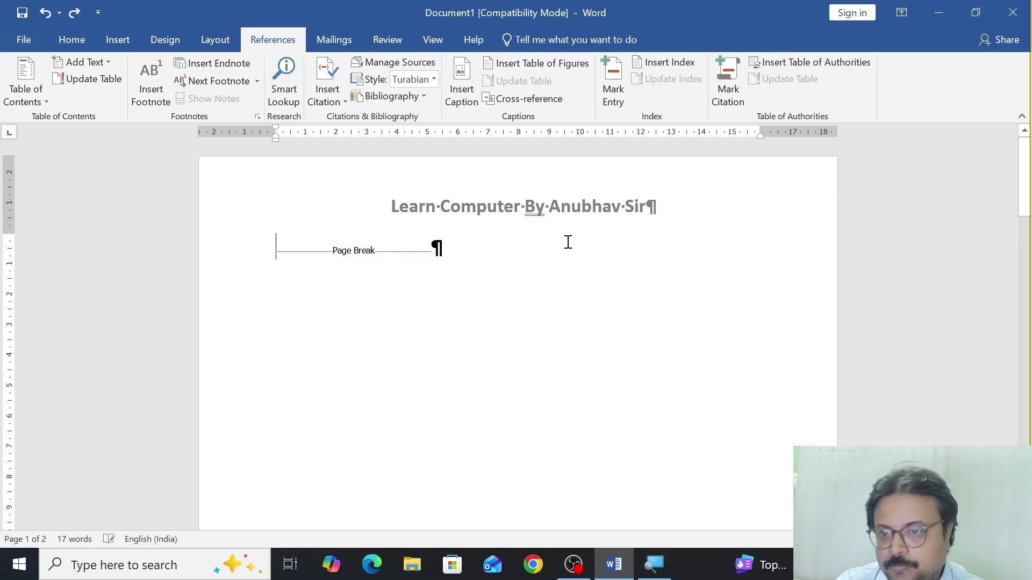
# Delete all the remaining content of the document, from the page break through the whole list of computer terms.
pyautogui.scroll(-10, 451, 267)
pyautogui.scroll(-10, 445, 283)
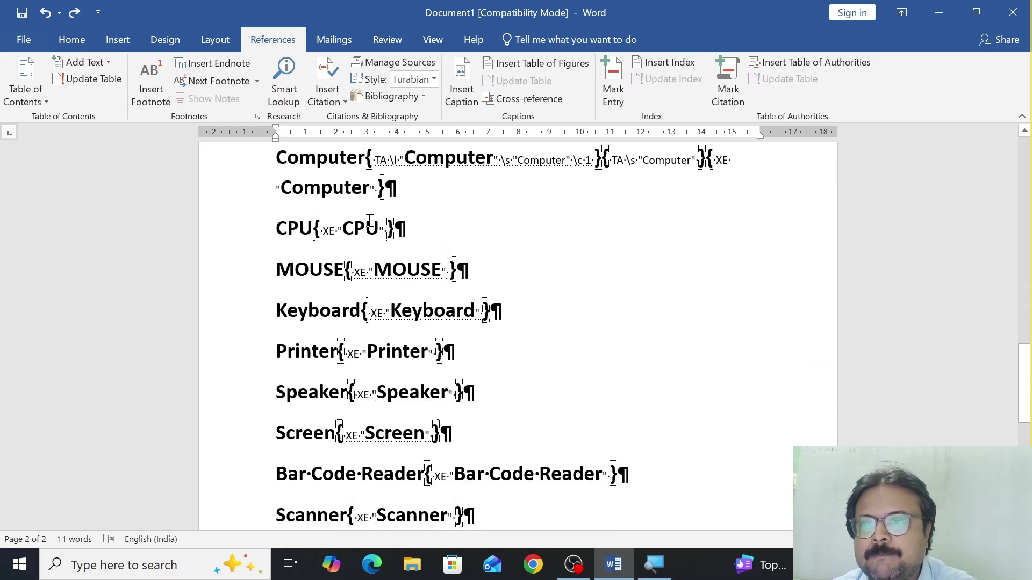
pyautogui.click(384, 220)
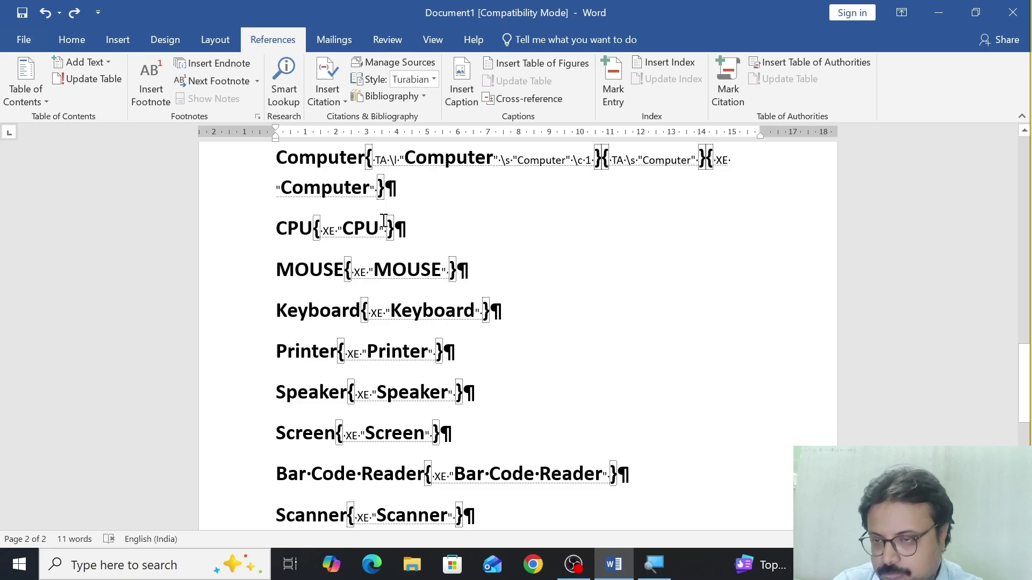
pyautogui.hotkey('ctrl', 'Home')
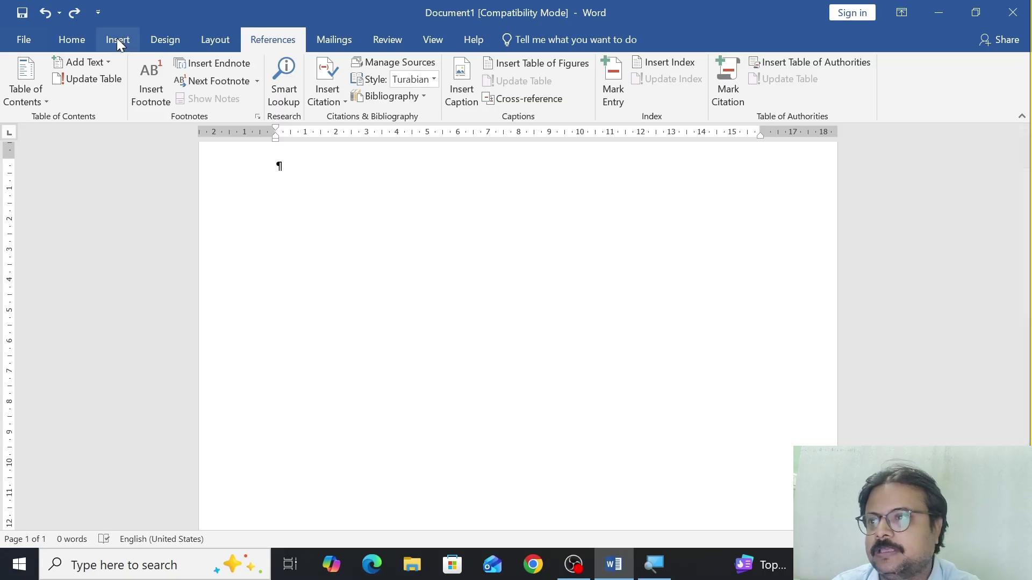
# Hide the formatting marks and increase the font size of the empty line to 24.
pyautogui.click(70, 41)
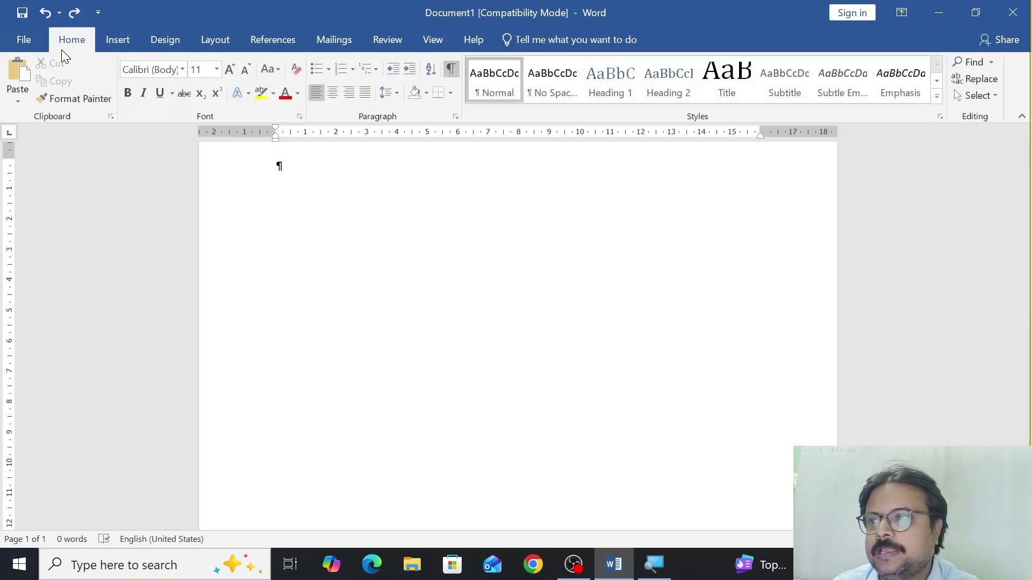
pyautogui.click(450, 68)
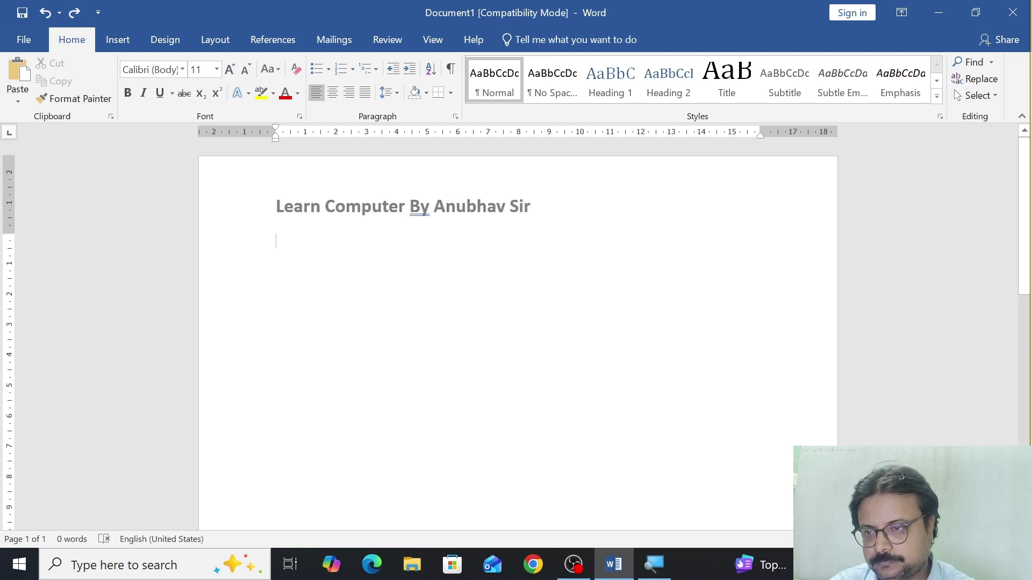
pyautogui.hotkey('ctrl', 'shift', '.')
pyautogui.hotkey('ctrl', 'shift', '.')
pyautogui.hotkey('ctrl', 'shift', '.')
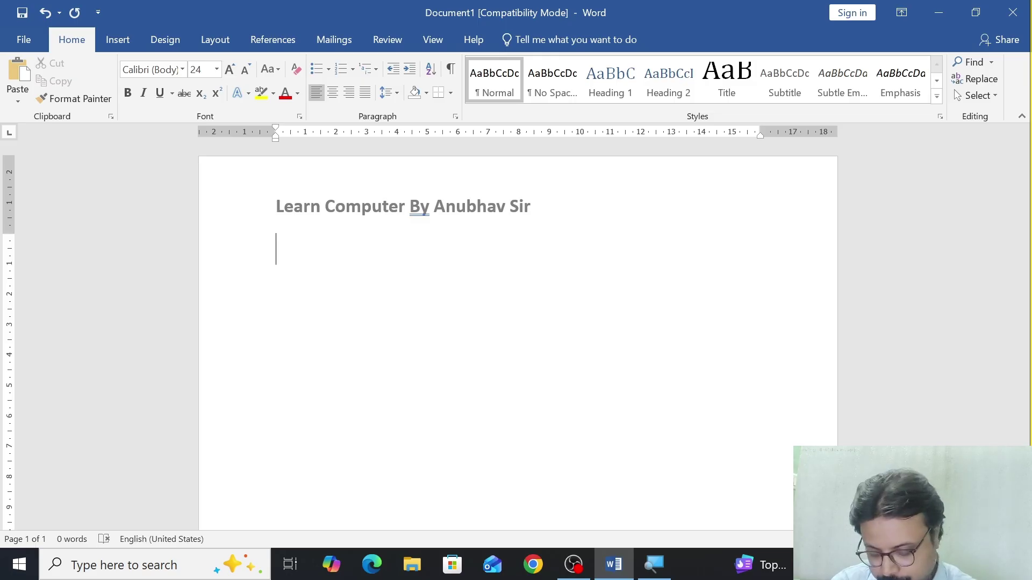
# Write the terms "Mobile", "Sim", "Speaker", "Screen", "Fan", "Table" and "Projector", each on its own line.
pyautogui.write('Mov')
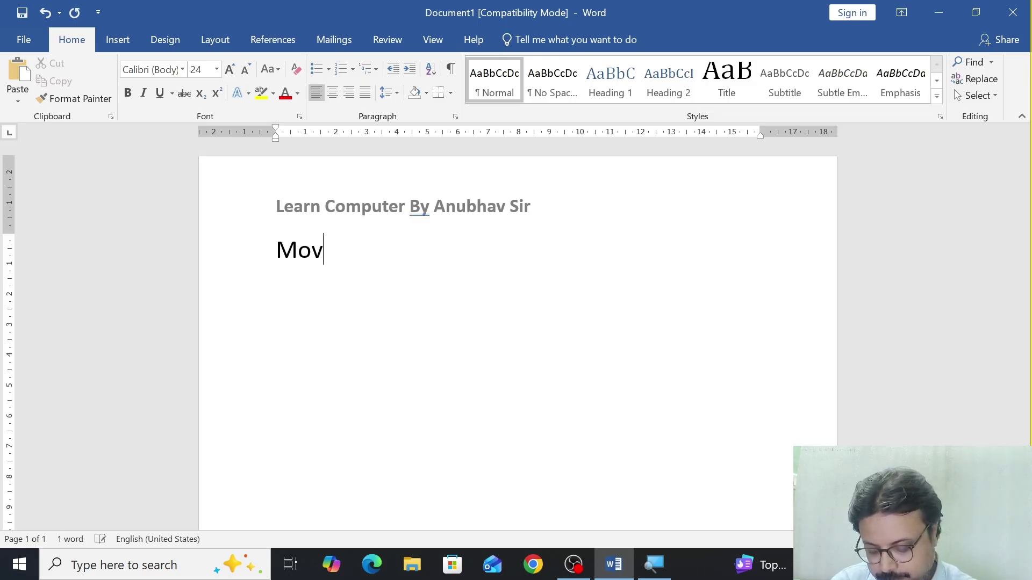
pyautogui.press('BackSpace')
pyautogui.write('bile ')
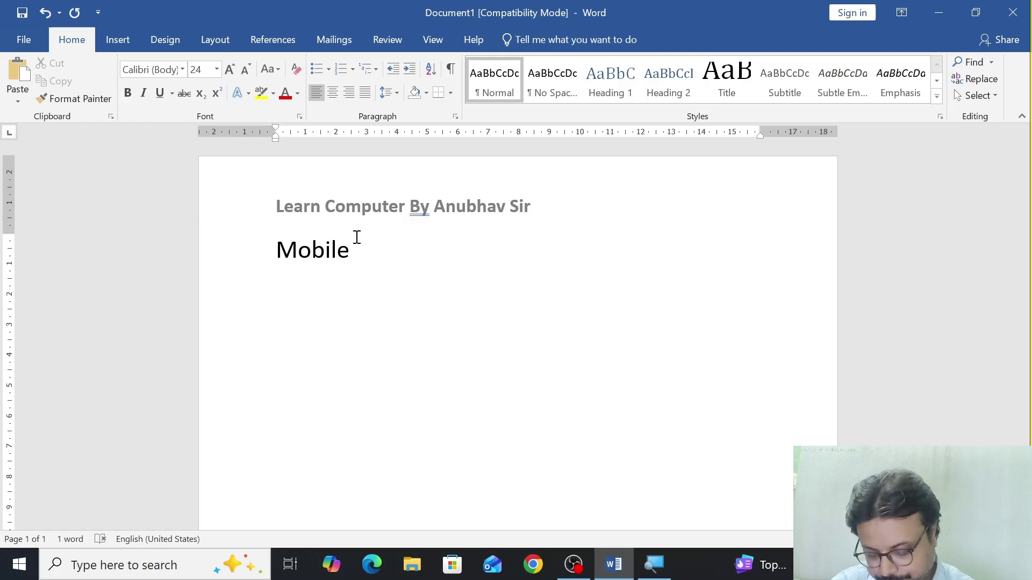
pyautogui.write('Sim')
pyautogui.press('Return')
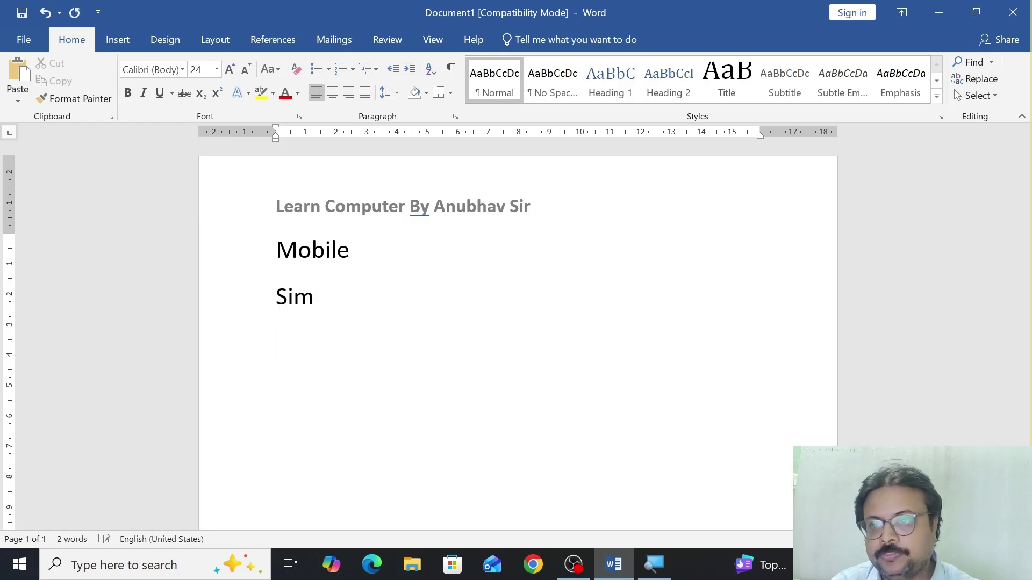
pyautogui.write('Speaker')
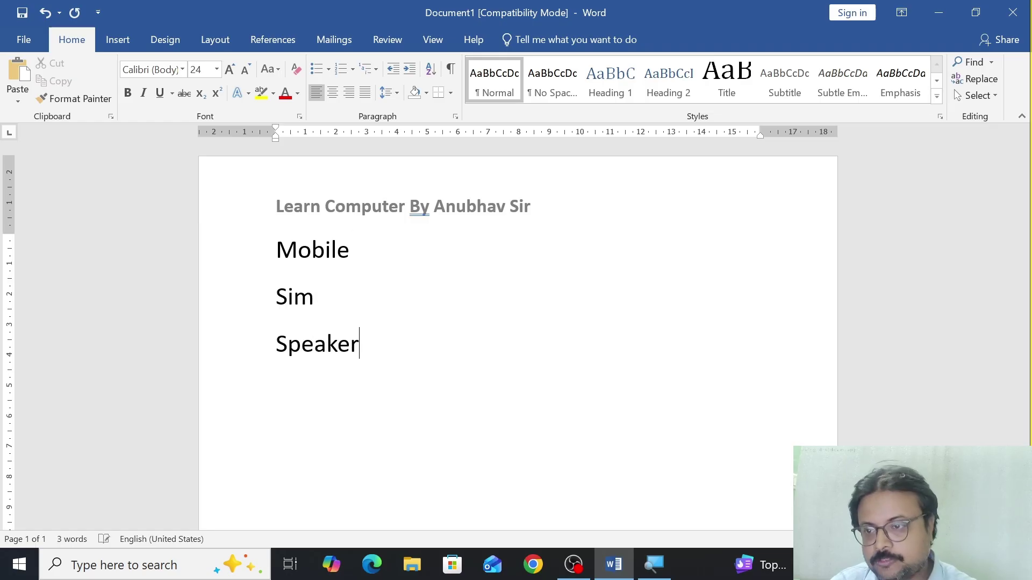
pyautogui.press('Return')
pyautogui.write('Screen ')
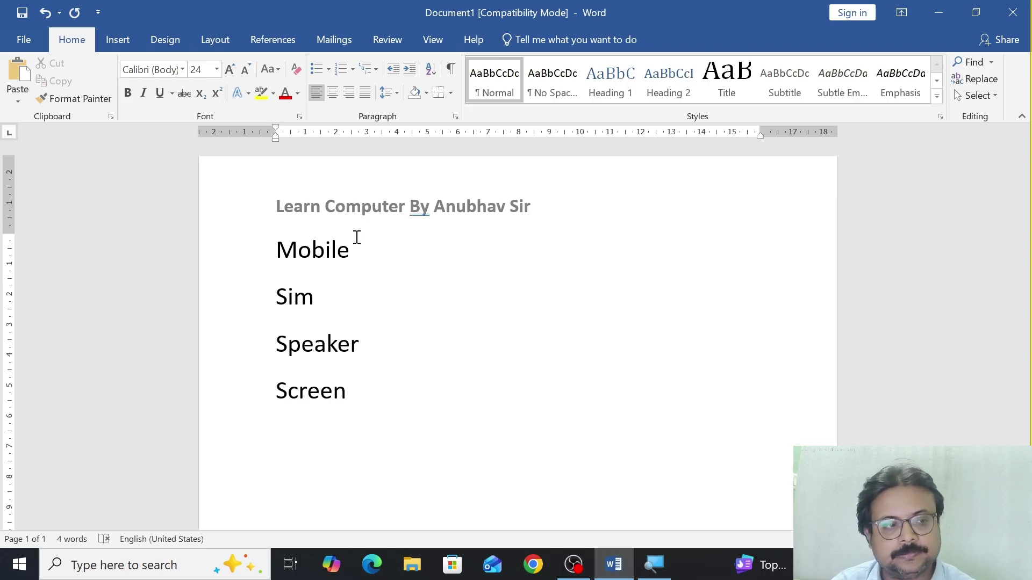
pyautogui.write('Fan ')
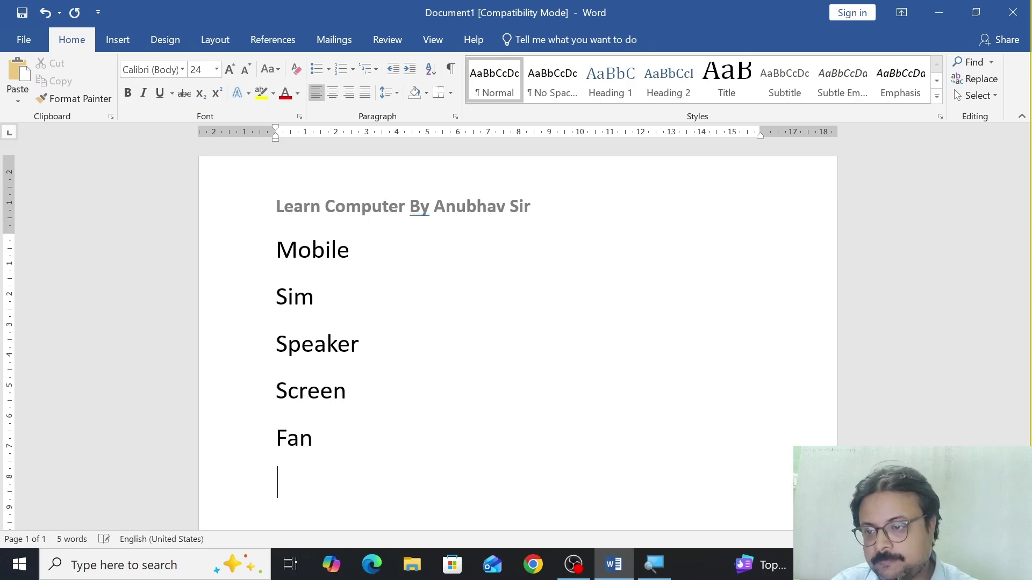
pyautogui.write('Table')
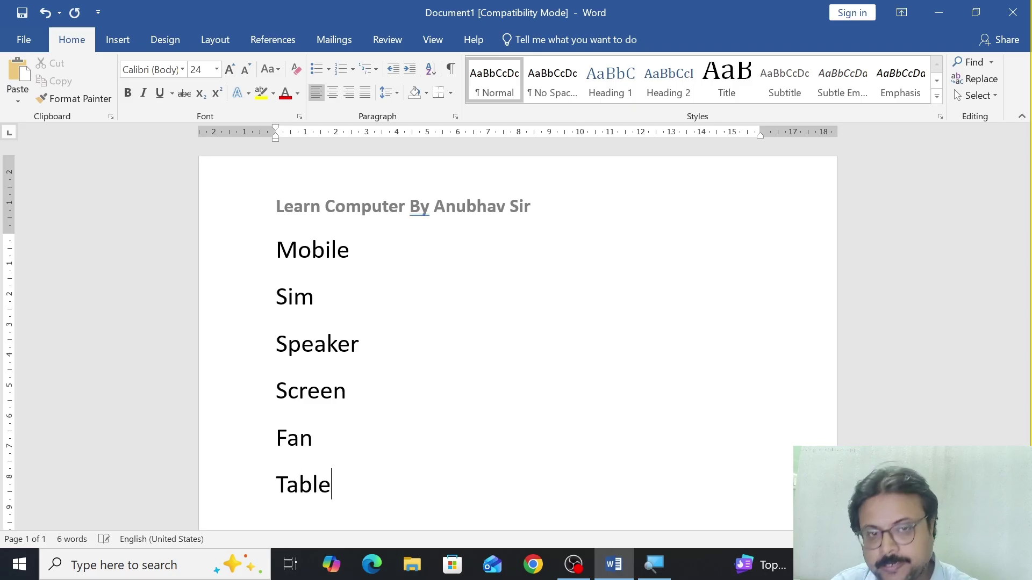
pyautogui.press('Return')
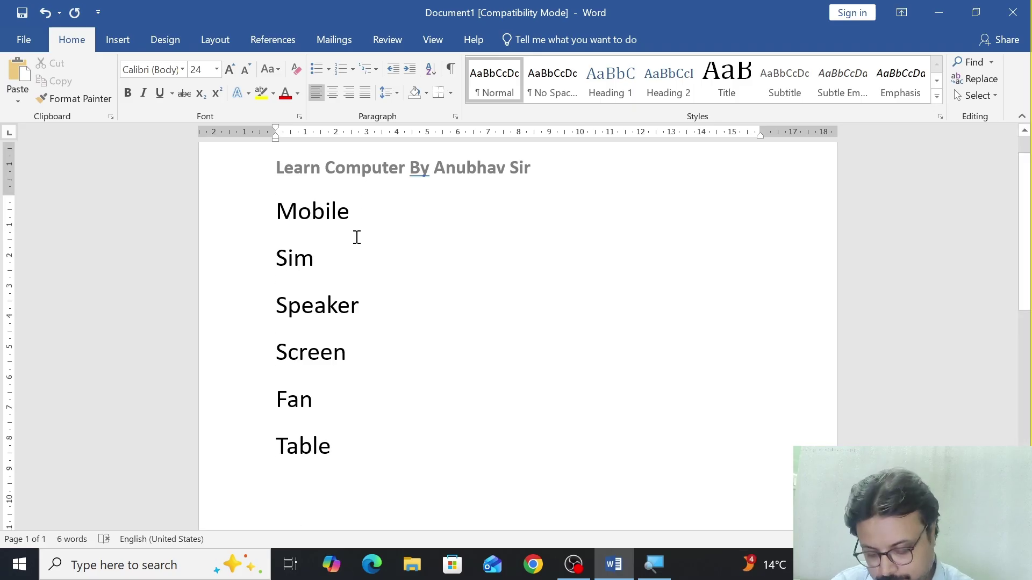
pyautogui.write('Projector')
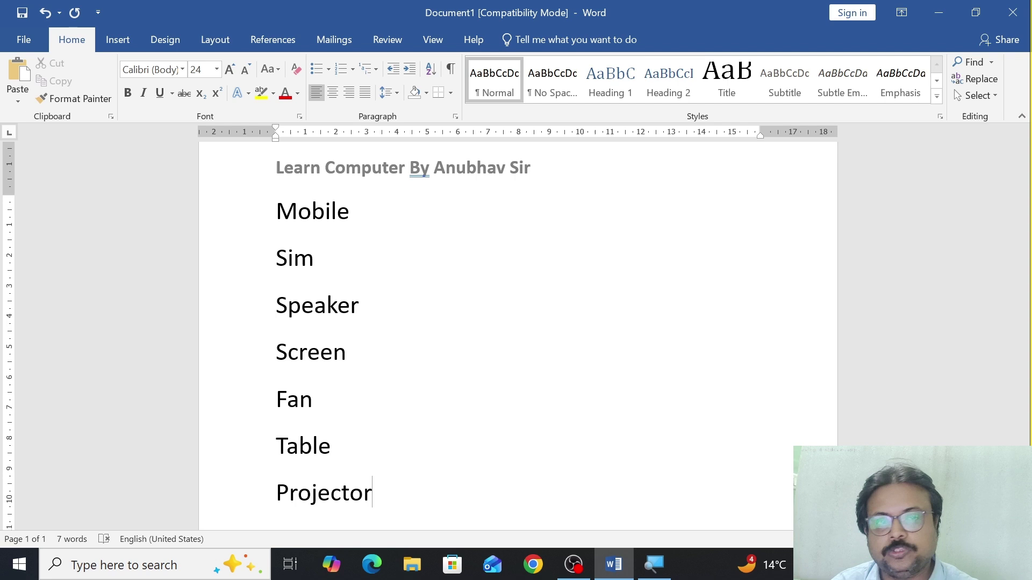
pyautogui.press('Return')
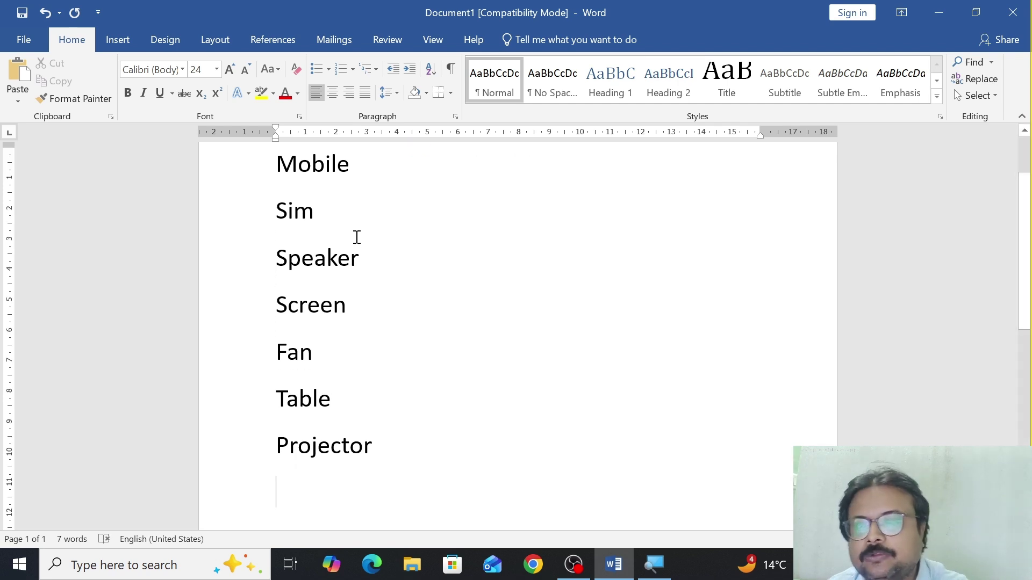
# Mark the term "Mobile" as a citation in the Cases category.
pyautogui.scroll(3, 356, 236)
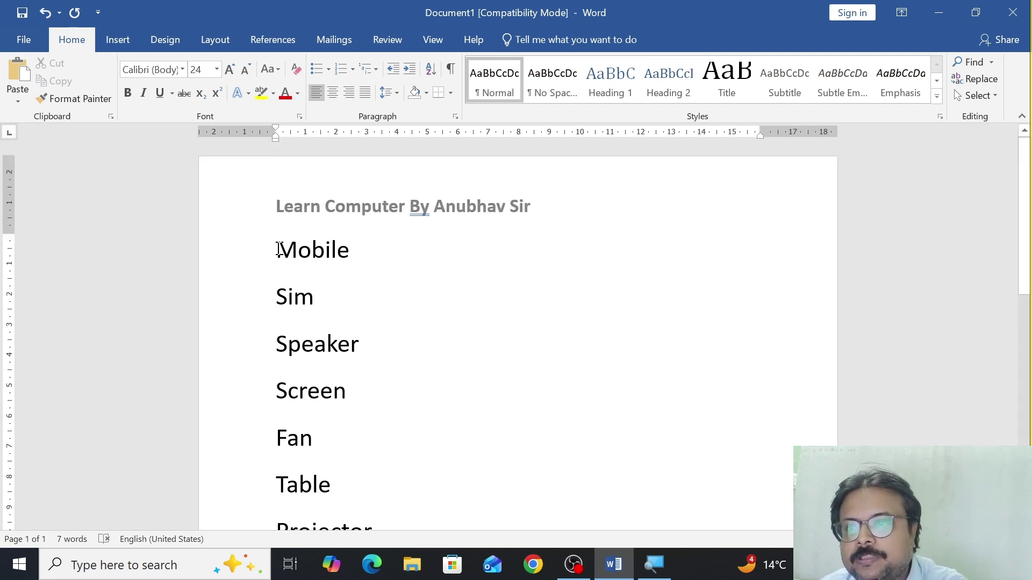
pyautogui.click(273, 39)
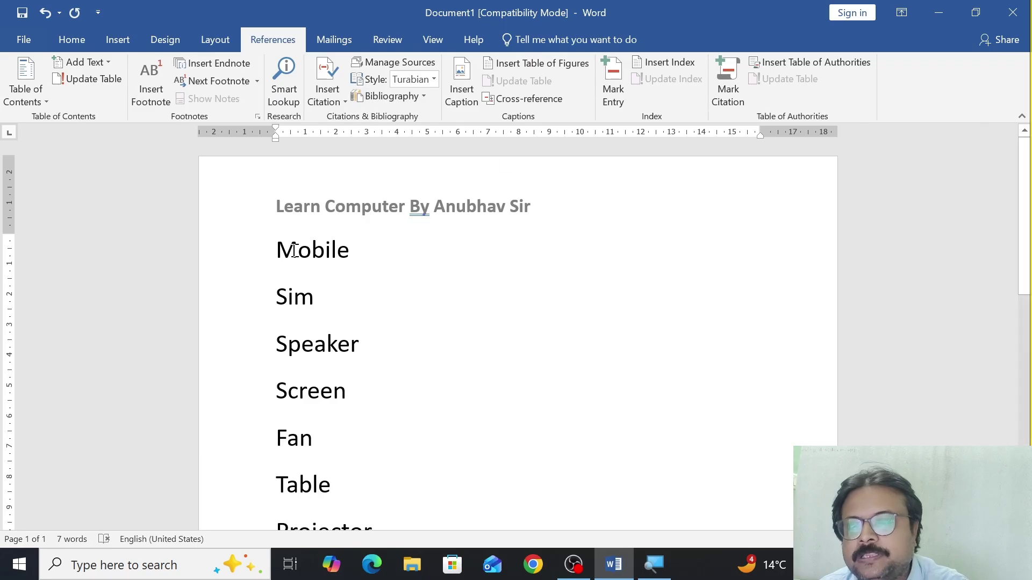
pyautogui.moveTo(278, 246); pyautogui.dragTo(360, 250)
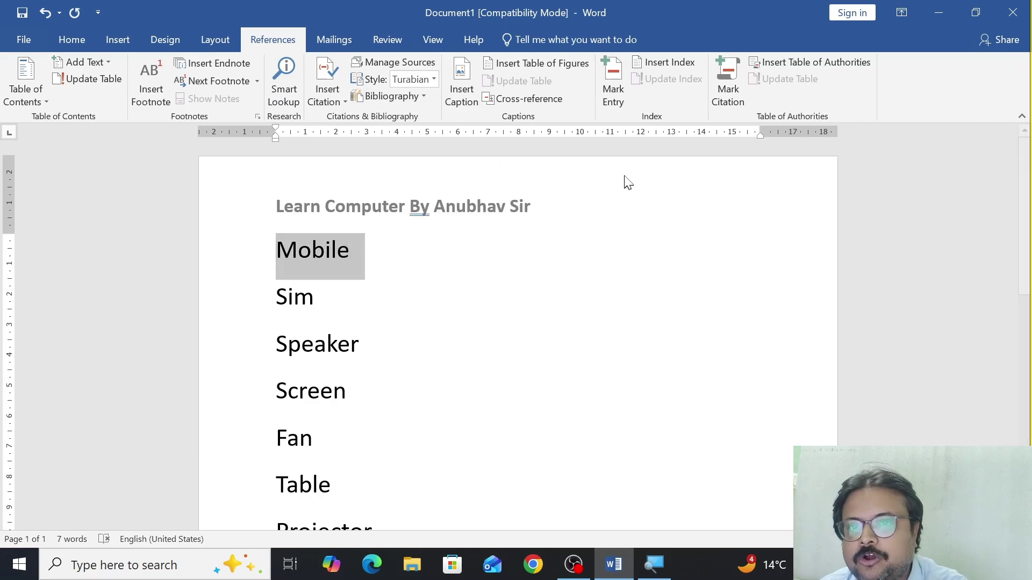
pyautogui.click(728, 81)
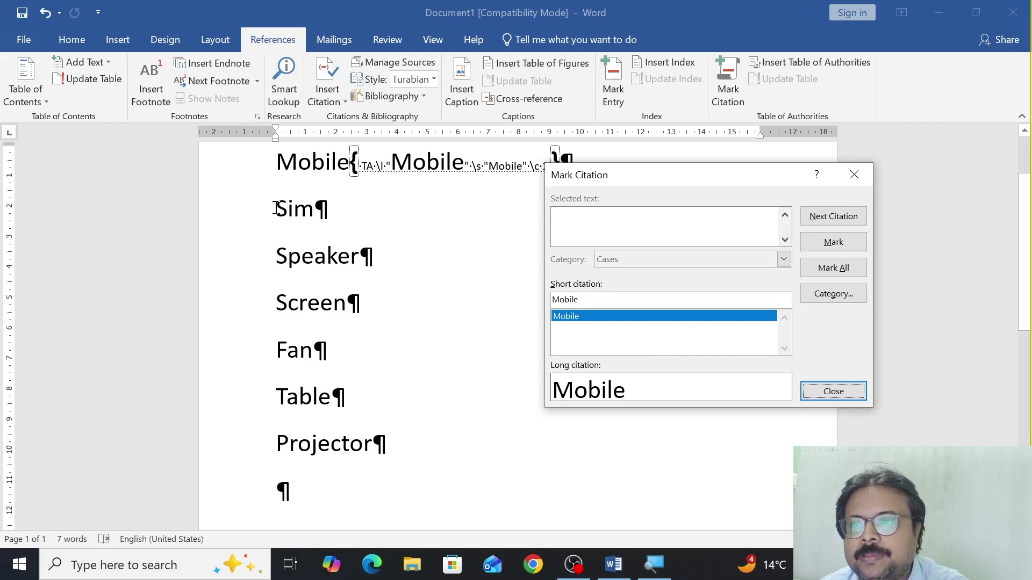
# Mark the terms "Sim" and "Speaker" as separate citations in the Cases category.
pyautogui.click(312, 210)
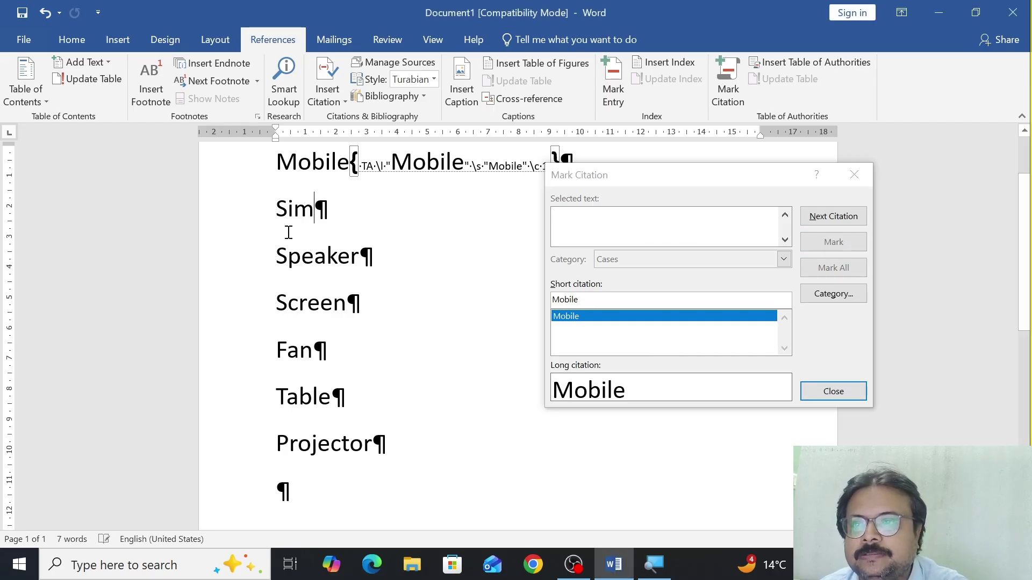
pyautogui.moveTo(277, 210); pyautogui.dragTo(317, 210)
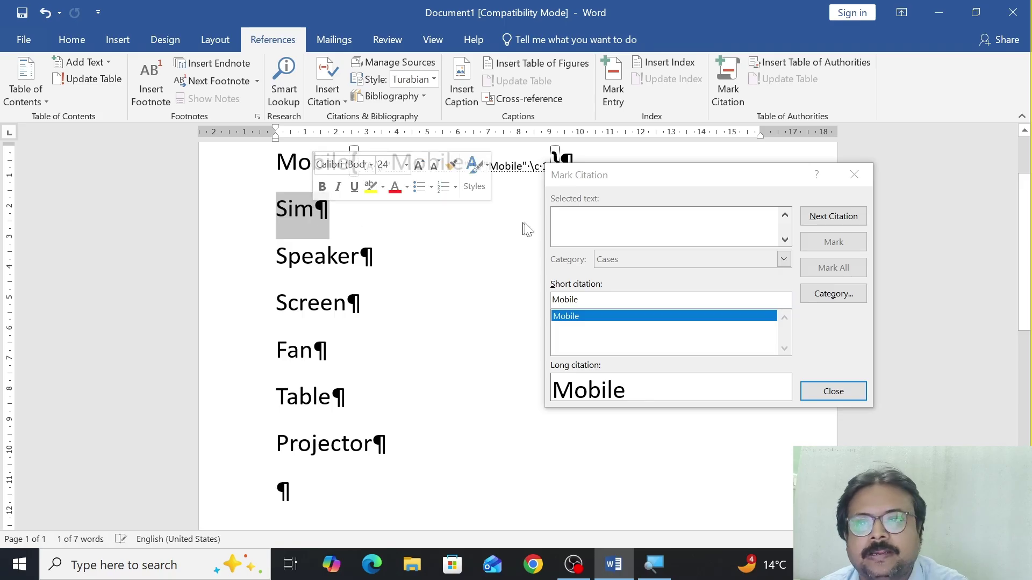
pyautogui.click(579, 224)
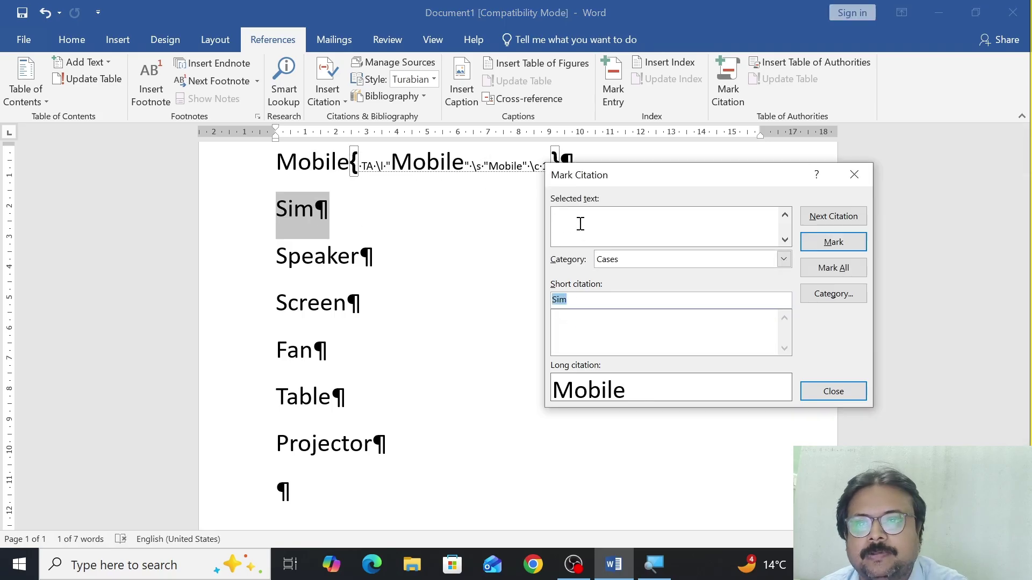
pyautogui.click(834, 243)
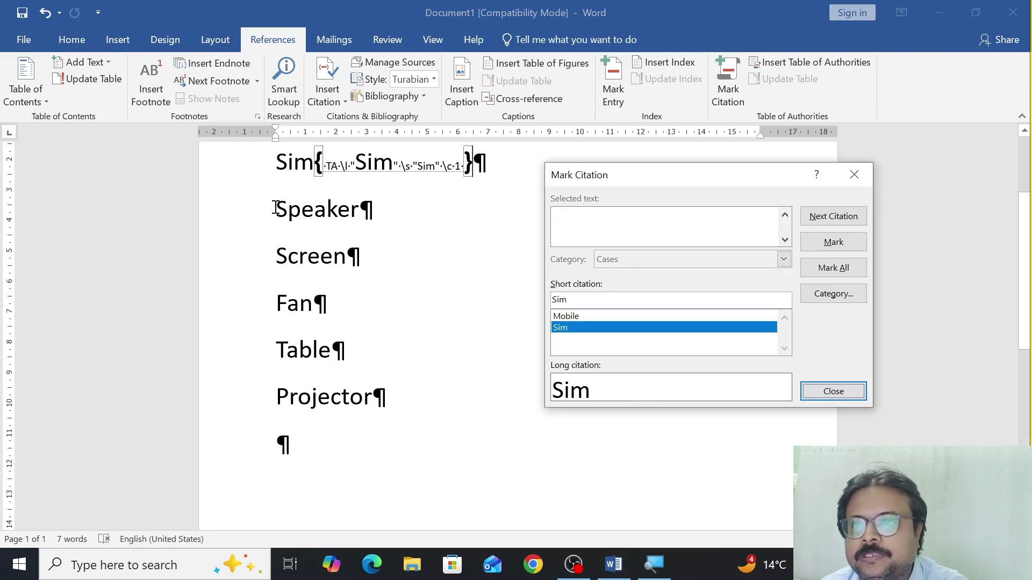
pyautogui.moveTo(276, 210); pyautogui.dragTo(374, 211)
pyautogui.click(603, 238)
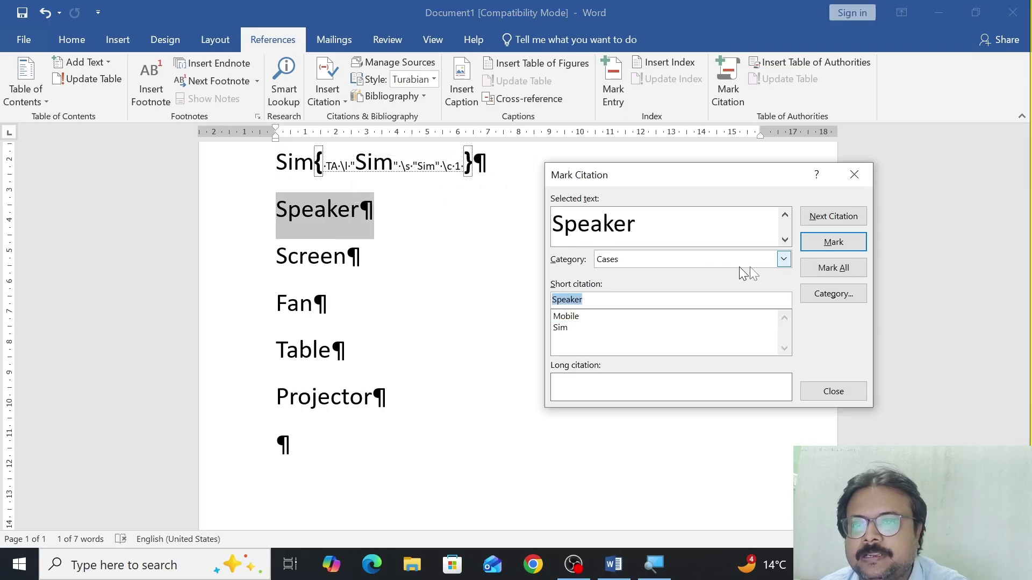
pyautogui.click(833, 242)
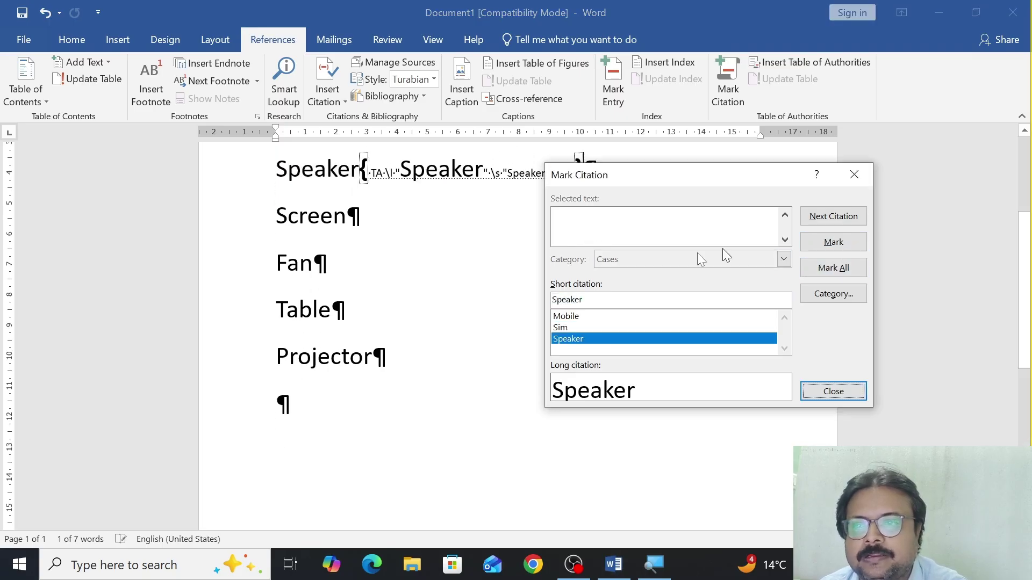
# Mark the terms "Screen" and "Fan" as separate citations in the Cases category.
pyautogui.click(274, 215)
pyautogui.moveTo(273, 214); pyautogui.dragTo(359, 215)
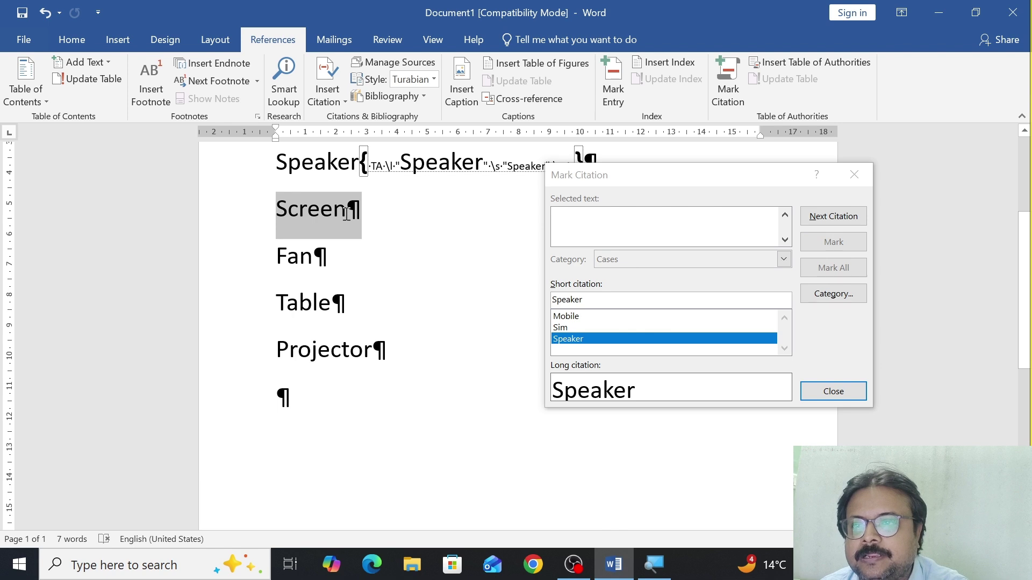
pyautogui.click(569, 249)
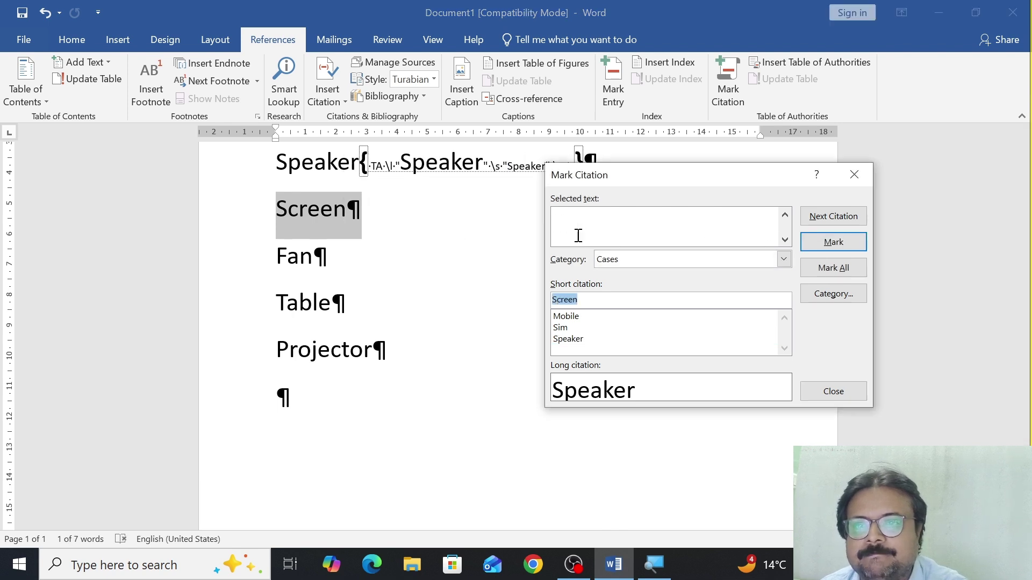
pyautogui.click(834, 242)
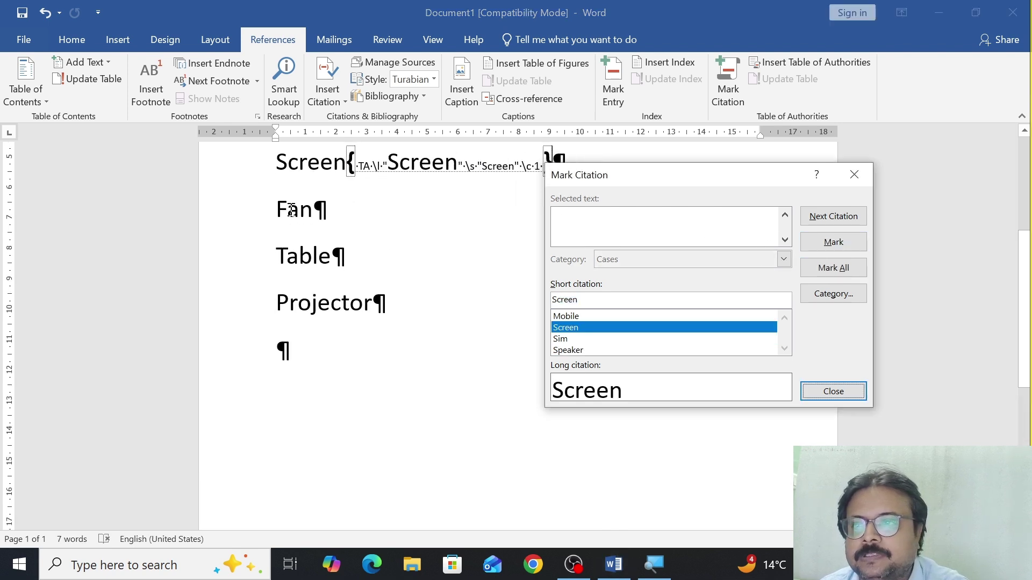
pyautogui.moveTo(274, 209); pyautogui.dragTo(310, 213)
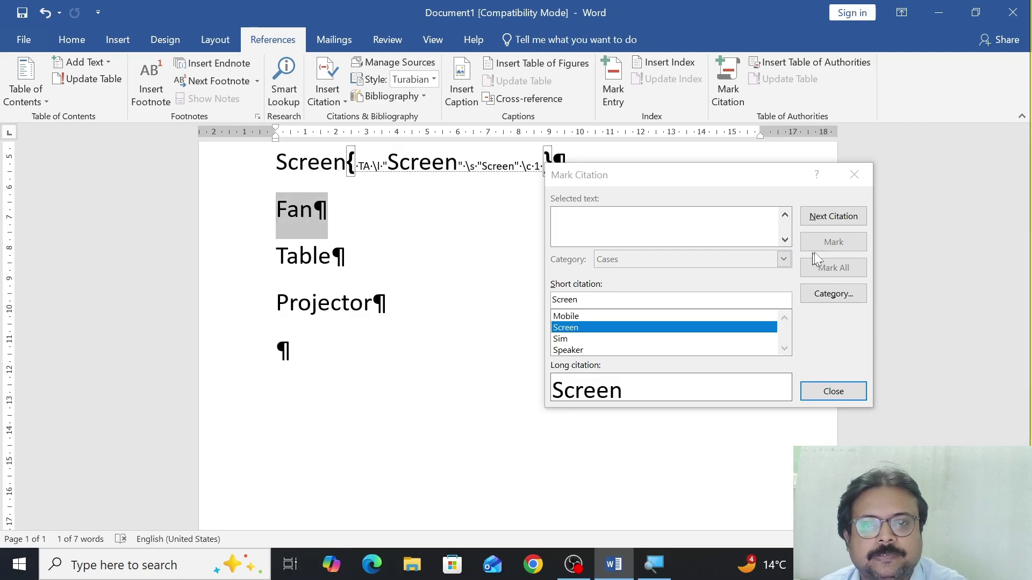
pyautogui.click(560, 234)
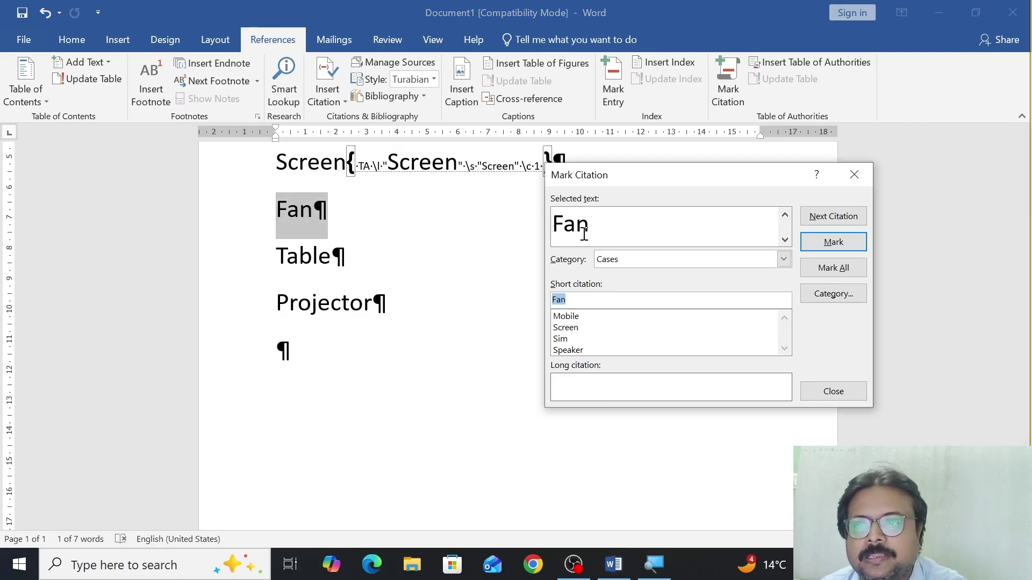
pyautogui.click(824, 250)
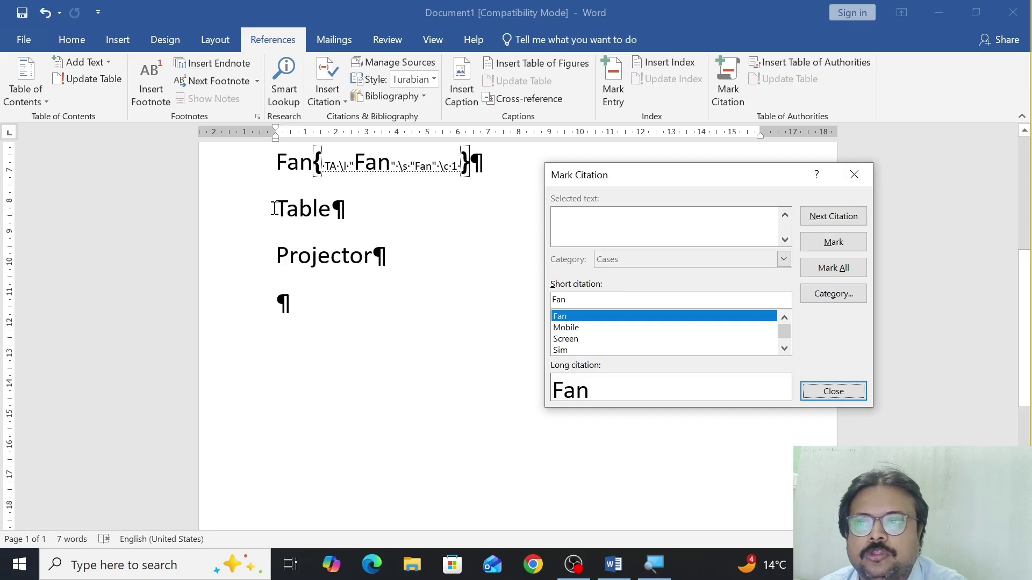
# Mark the terms "Table" and "Projector" as separate citations in the Cases category and finish marking.
pyautogui.click(274, 208)
pyautogui.moveTo(330, 214); pyautogui.dragTo(254, 204)
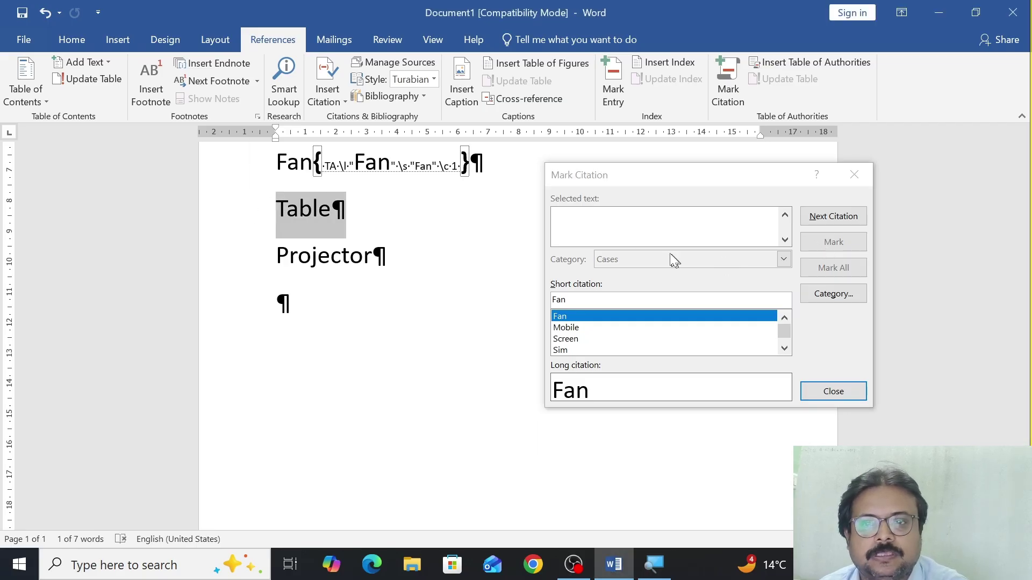
pyautogui.click(664, 238)
pyautogui.click(830, 241)
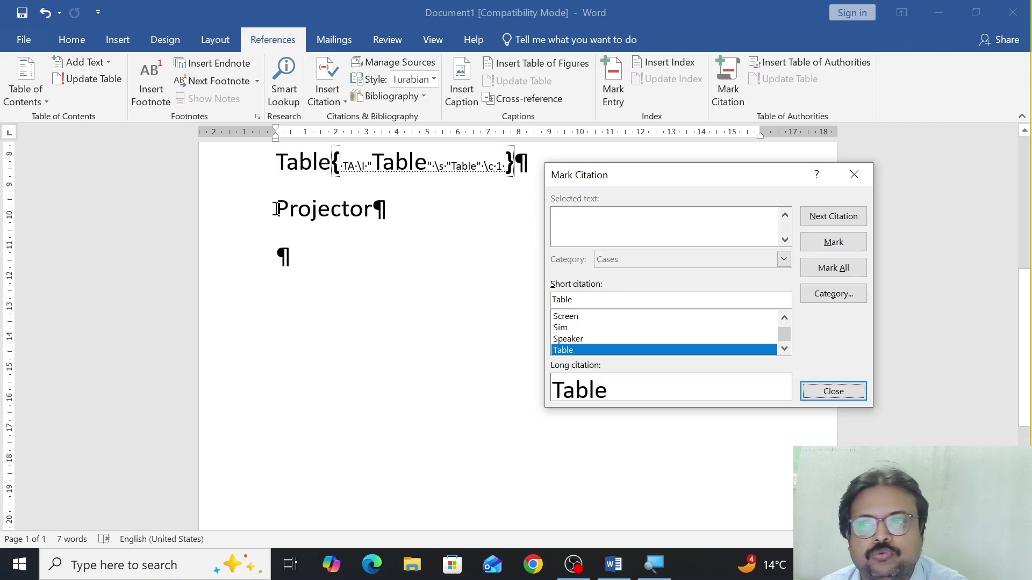
pyautogui.moveTo(276, 208); pyautogui.dragTo(388, 215)
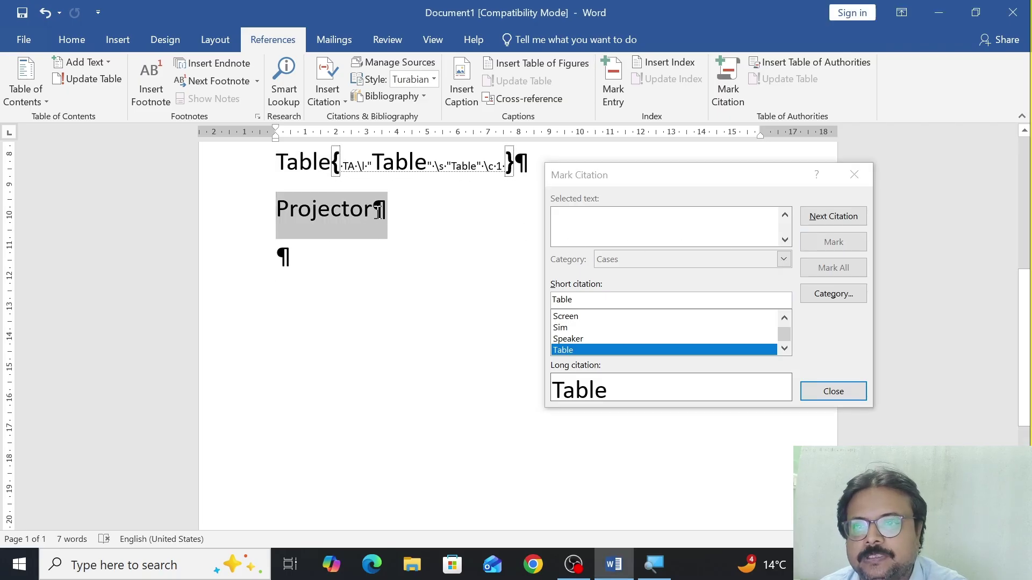
pyautogui.click(651, 228)
pyautogui.click(816, 248)
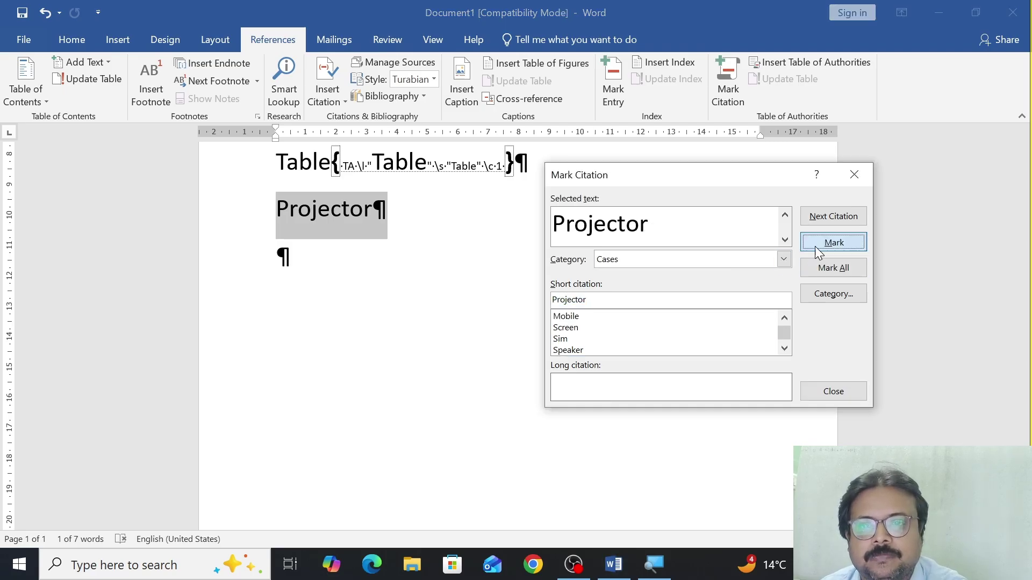
pyautogui.click(833, 392)
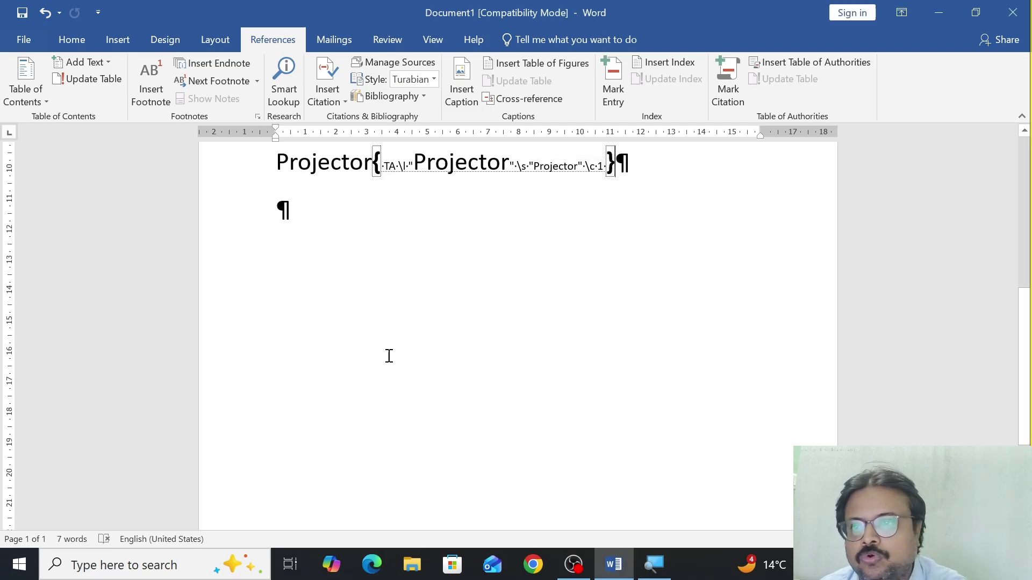
# Hide the formatting marks and place the cursor on the blank line below "Projector".
pyautogui.scroll(7, 388, 355)
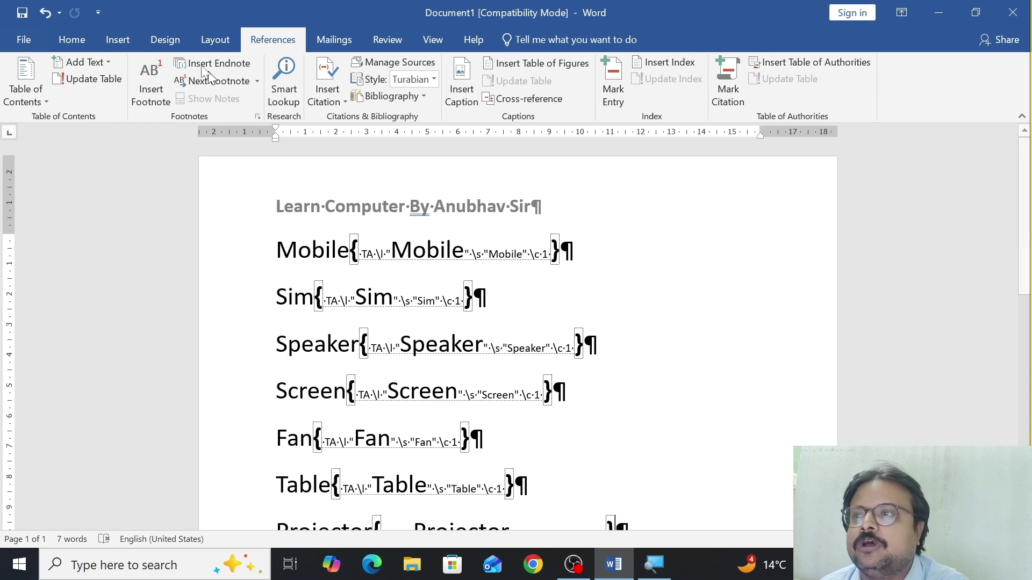
pyautogui.click(71, 39)
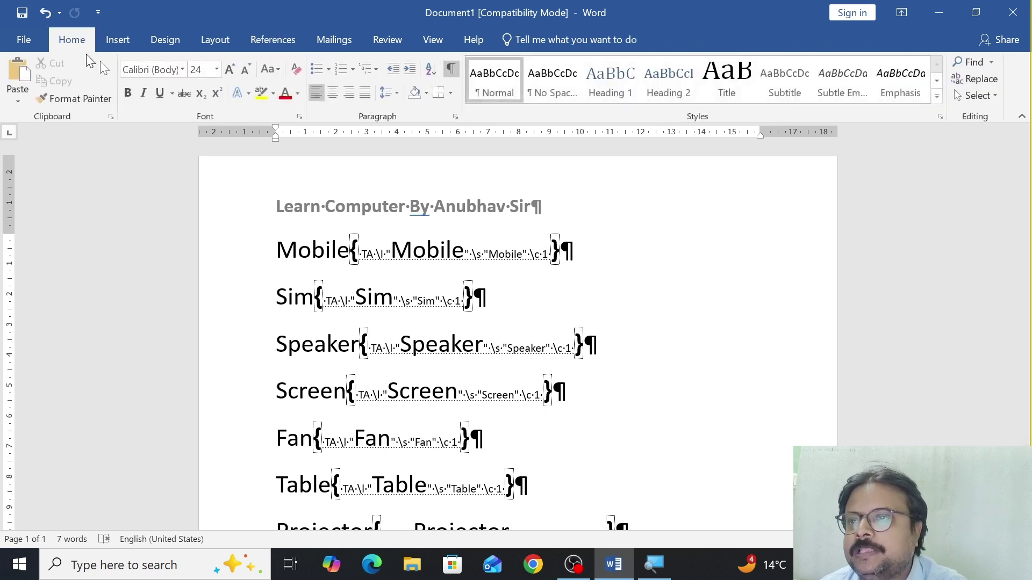
pyautogui.click(451, 69)
pyautogui.scroll(-3, 421, 252)
pyautogui.scroll(-3, 420, 262)
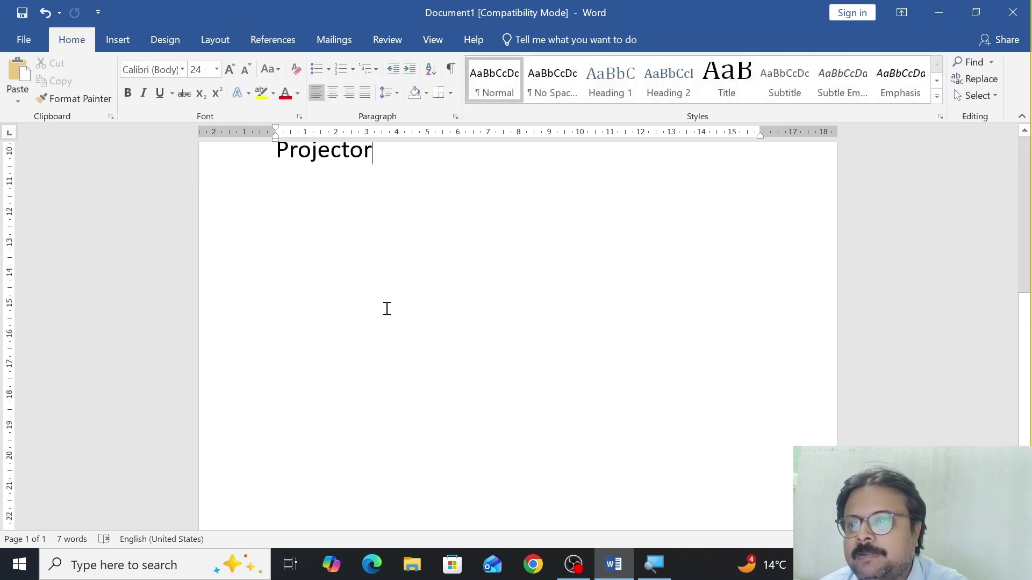
pyautogui.click(263, 270)
pyautogui.click(290, 275)
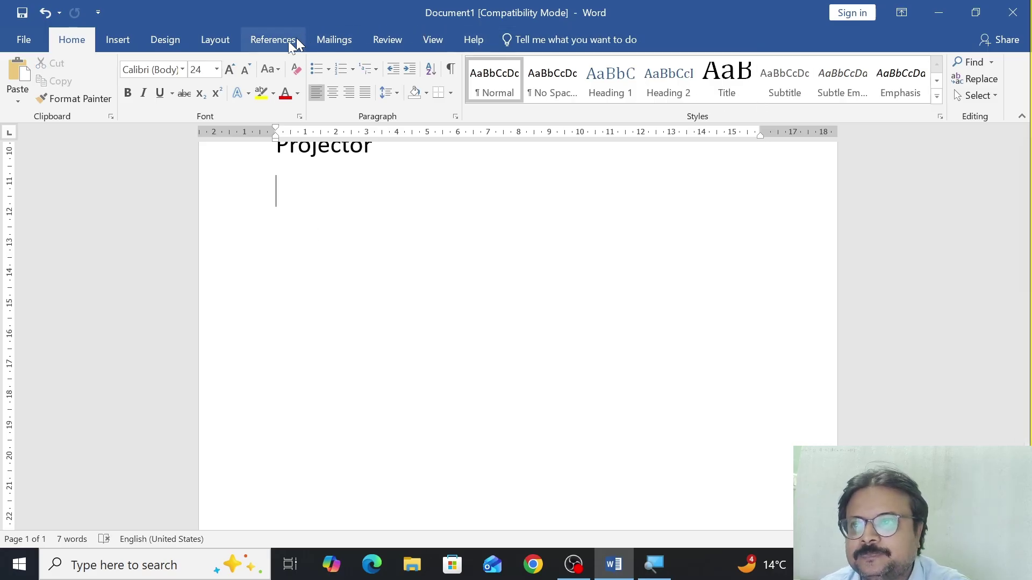
# Set up a table of authorities with the Distinctive format and a dashed tab leader.
pyautogui.click(273, 40)
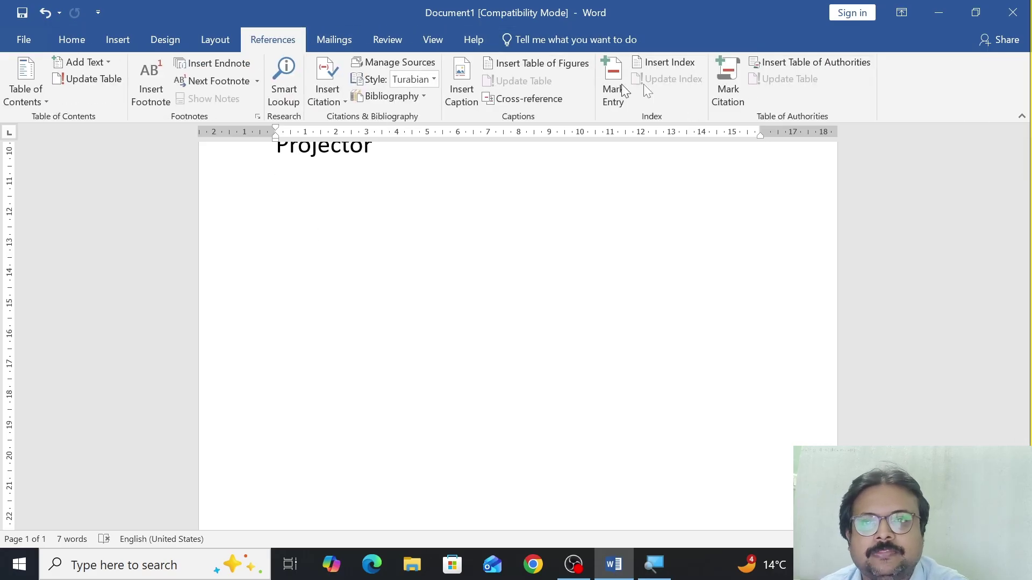
pyautogui.click(797, 63)
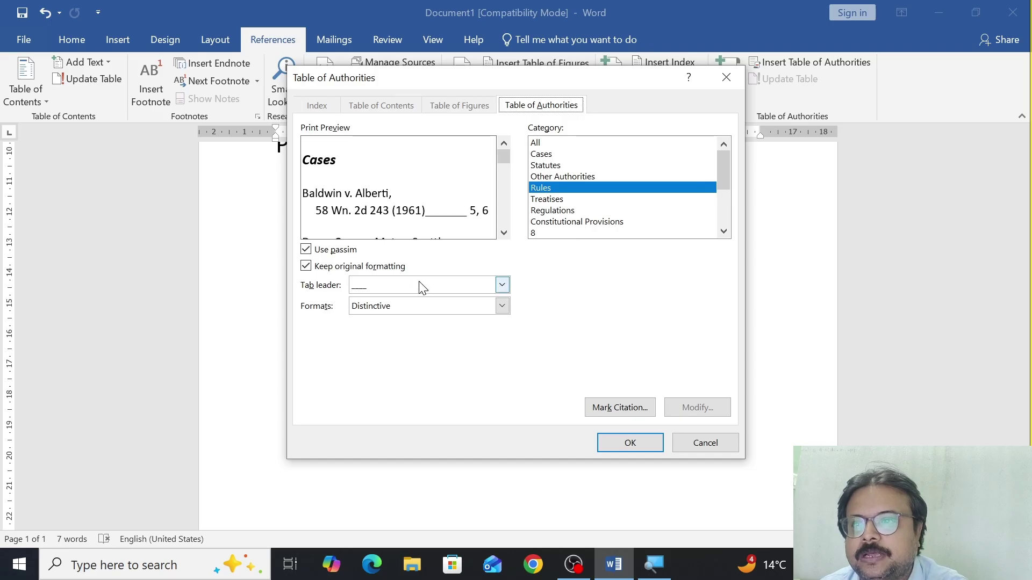
pyautogui.click(418, 309)
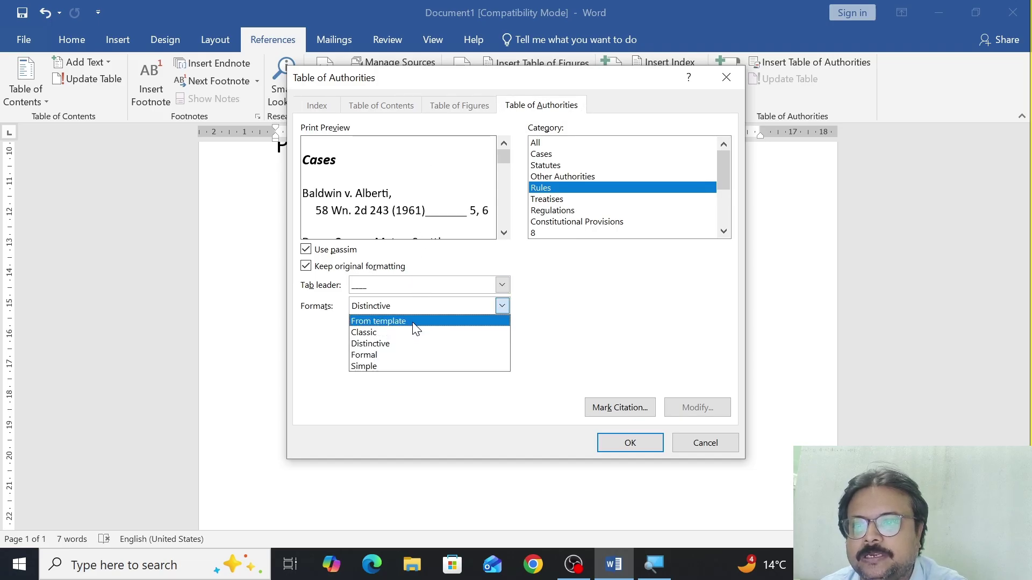
pyautogui.click(416, 321)
pyautogui.click(416, 313)
pyautogui.click(415, 332)
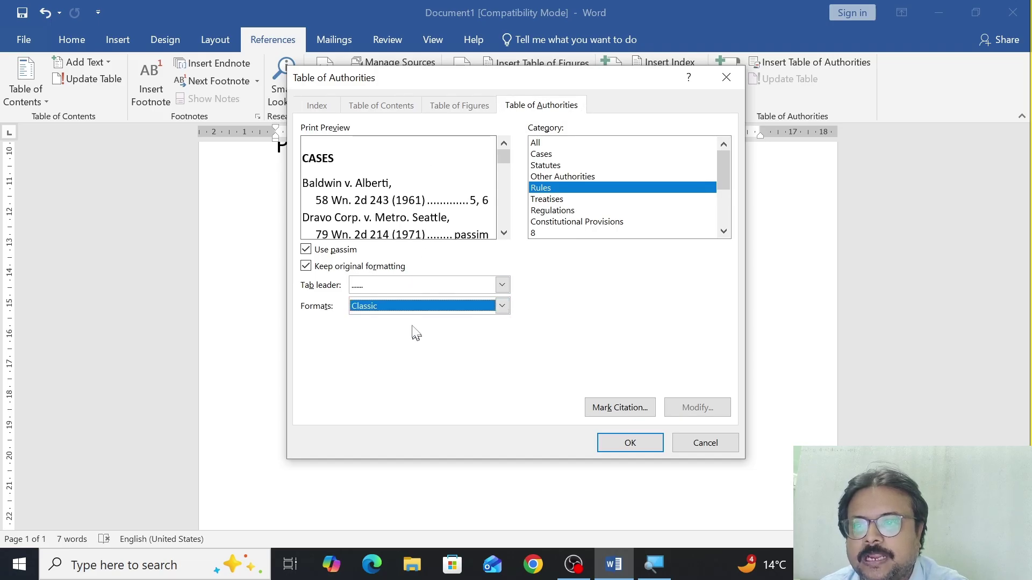
pyautogui.click(411, 307)
pyautogui.click(410, 343)
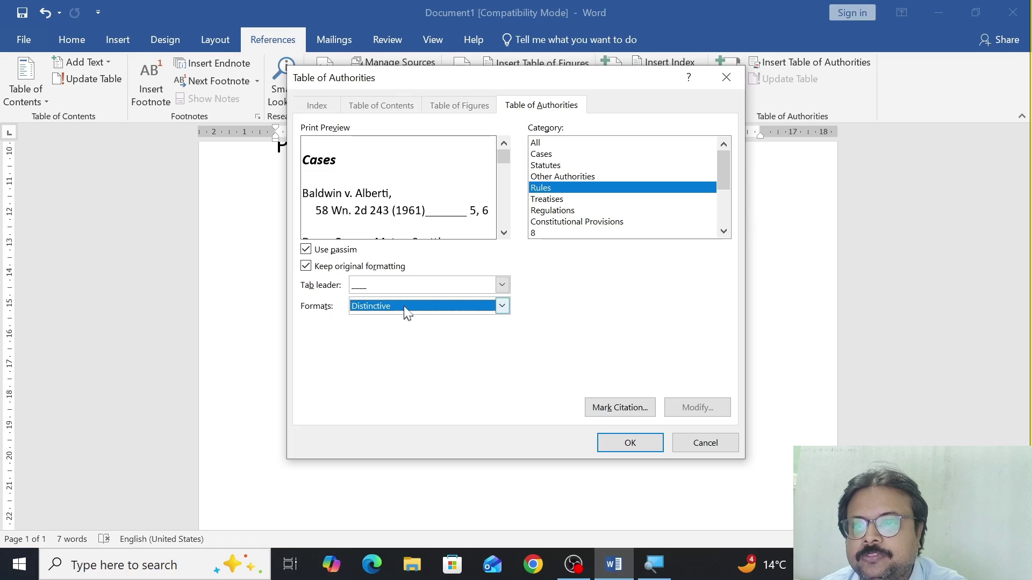
pyautogui.click(402, 289)
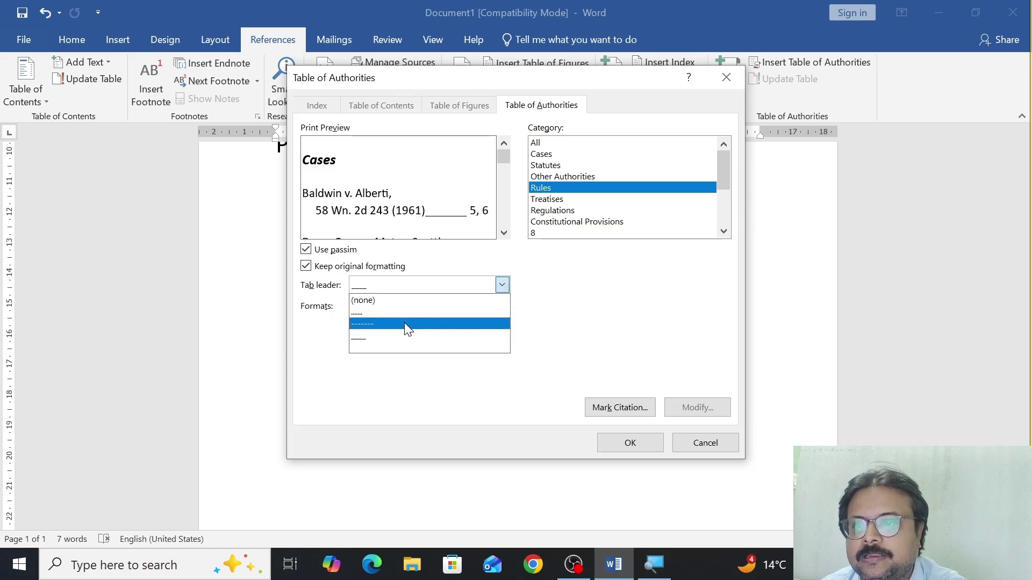
pyautogui.click(405, 324)
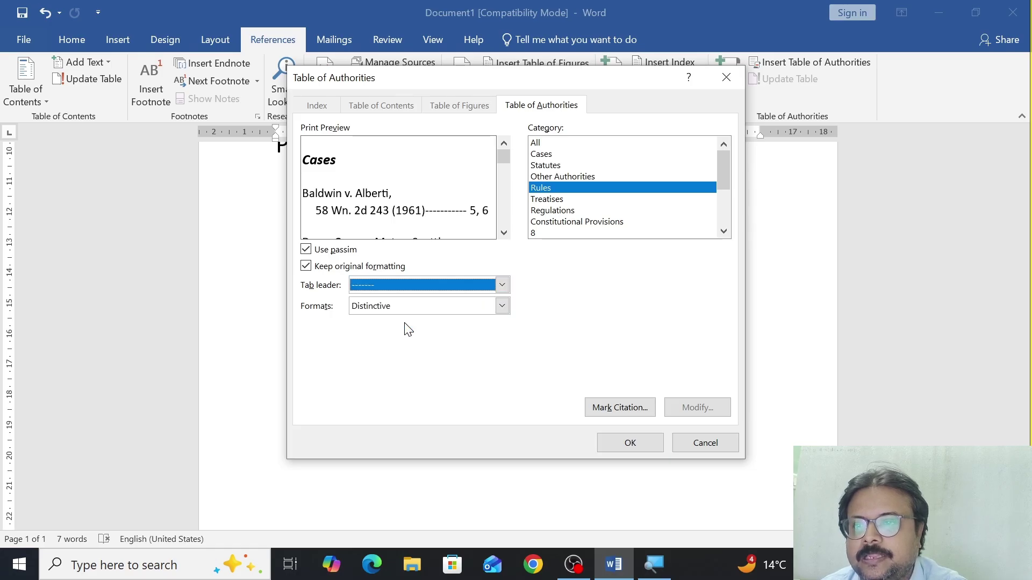
# Try to insert the table of authorities for the Rules category, and undo the insertion.
pyautogui.click(549, 144)
pyautogui.click(551, 154)
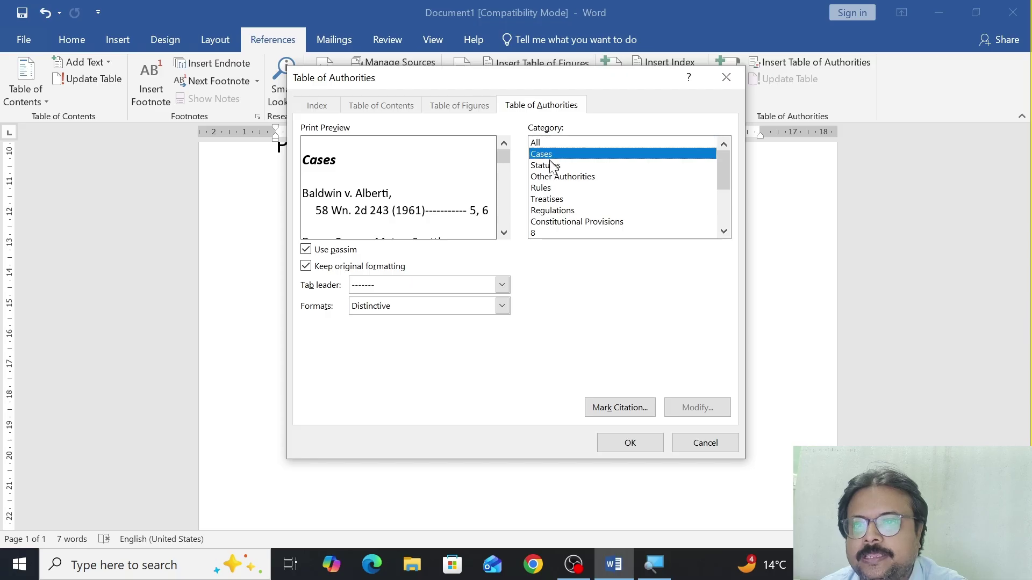
pyautogui.click(550, 166)
pyautogui.click(550, 192)
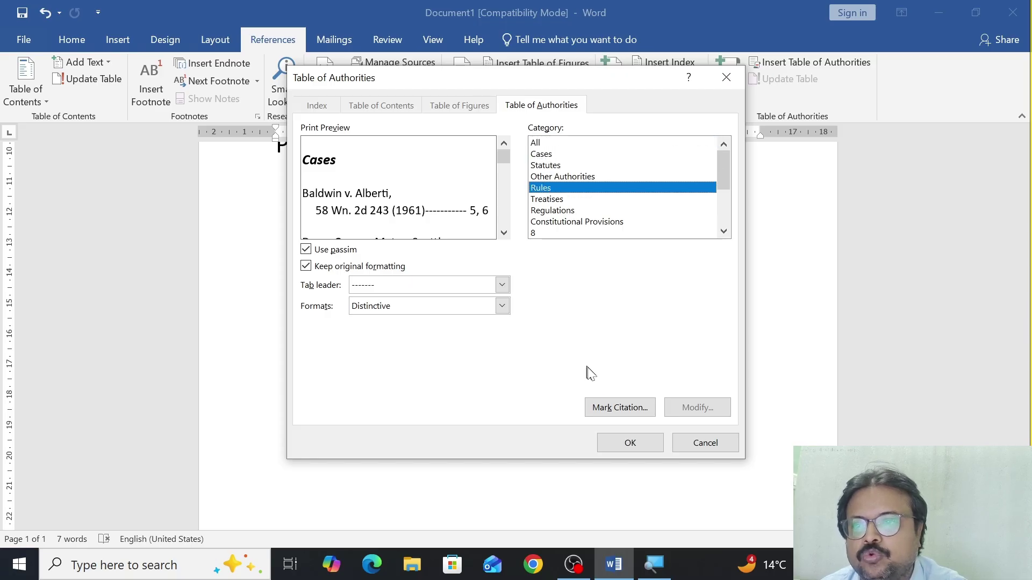
pyautogui.scroll(-1, 617, 186)
pyautogui.scroll(1, 617, 186)
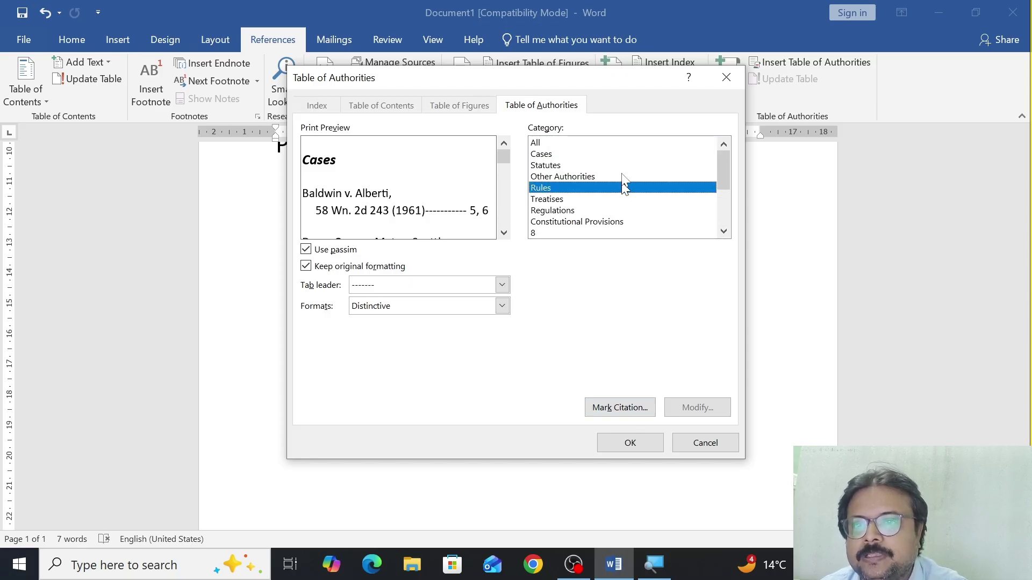
pyautogui.click(622, 443)
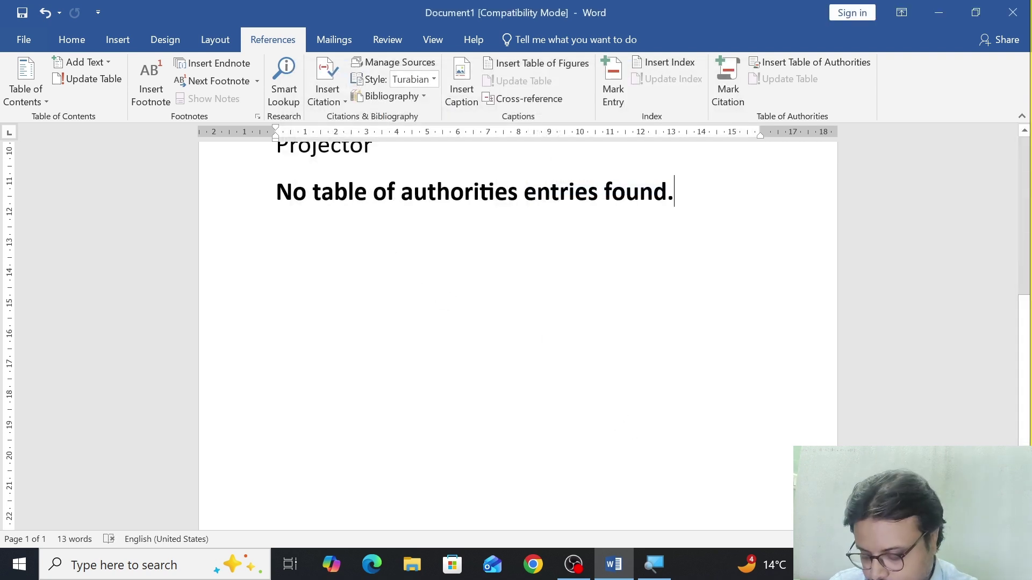
pyautogui.hotkey('ctrl', 'z')
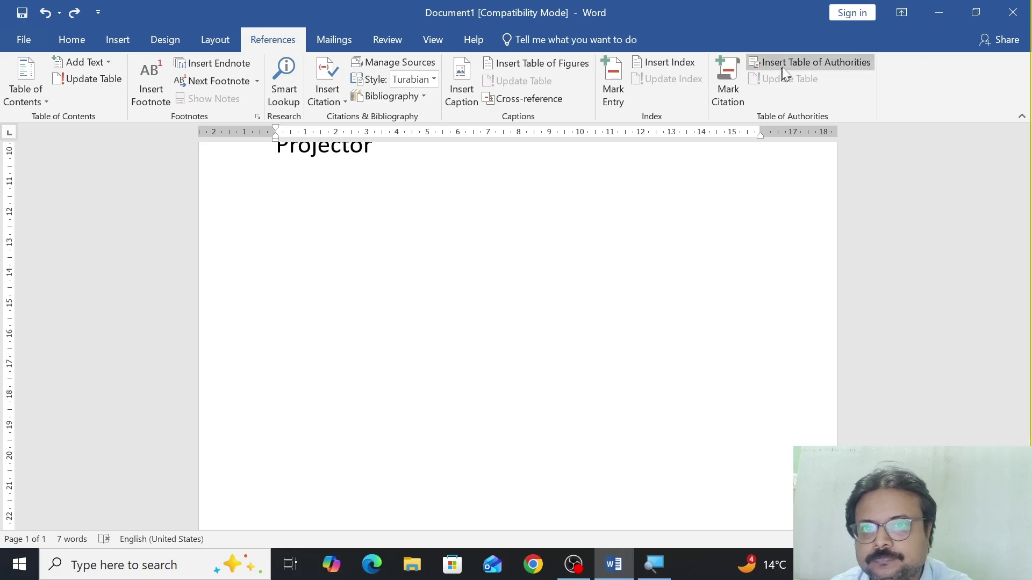
# Insert a table of authorities below "Projector" covering all categories, using the From template format.
pyautogui.click(782, 63)
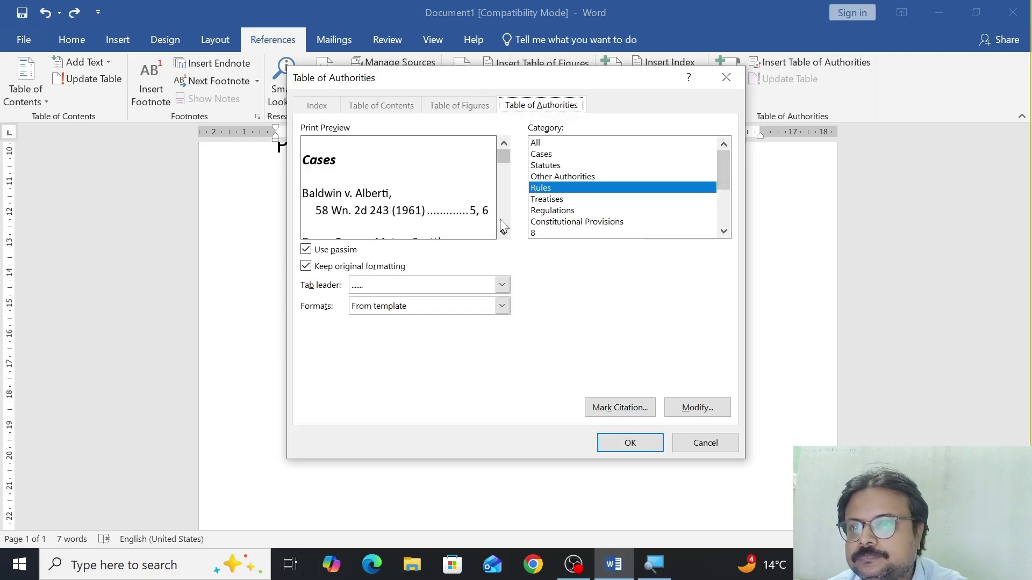
pyautogui.click(547, 143)
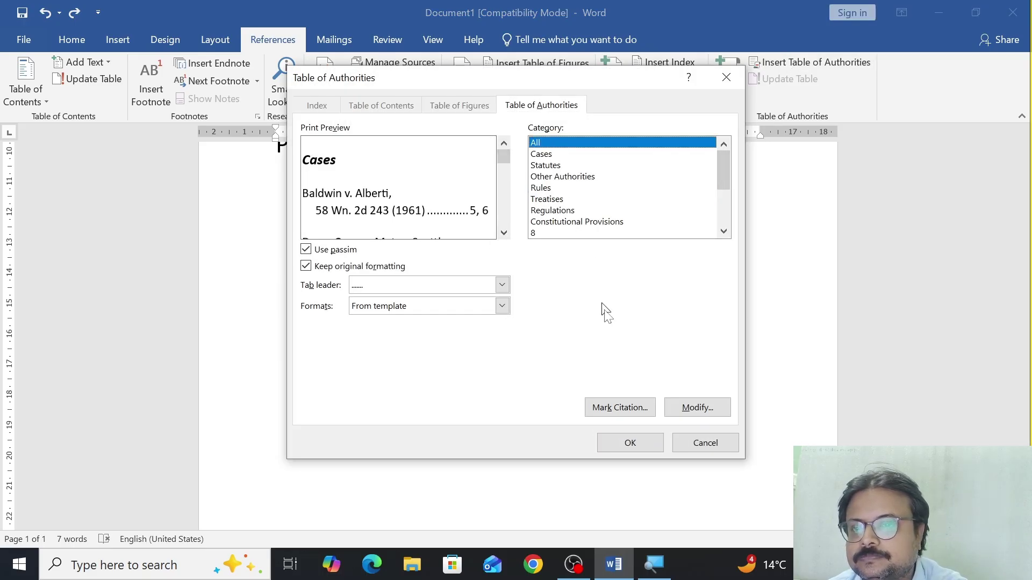
pyautogui.click(628, 447)
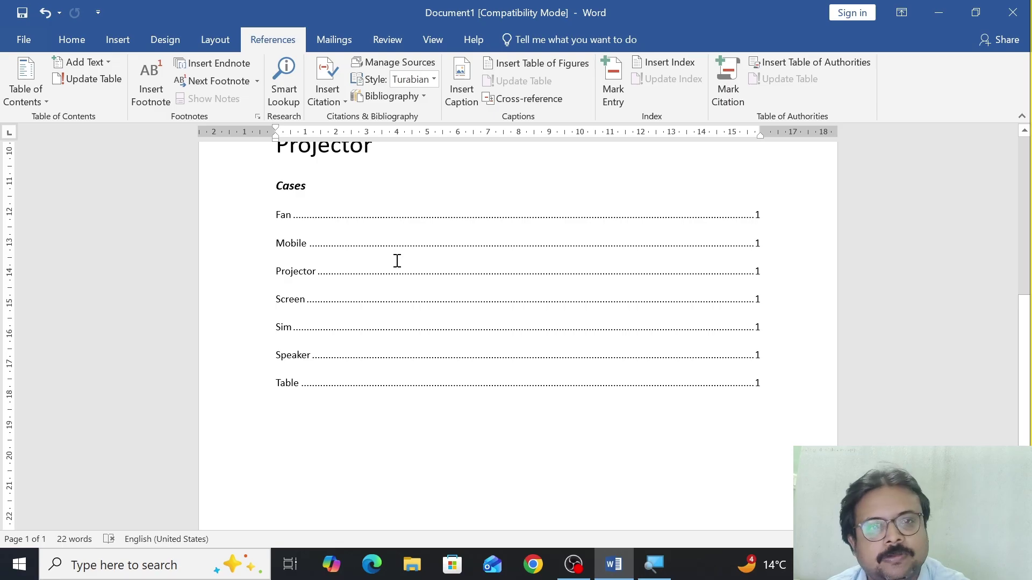
# Move the marked term "Mobile" from the start of the list to a new page added after the table of authorities.
pyautogui.scroll(7, 392, 253)
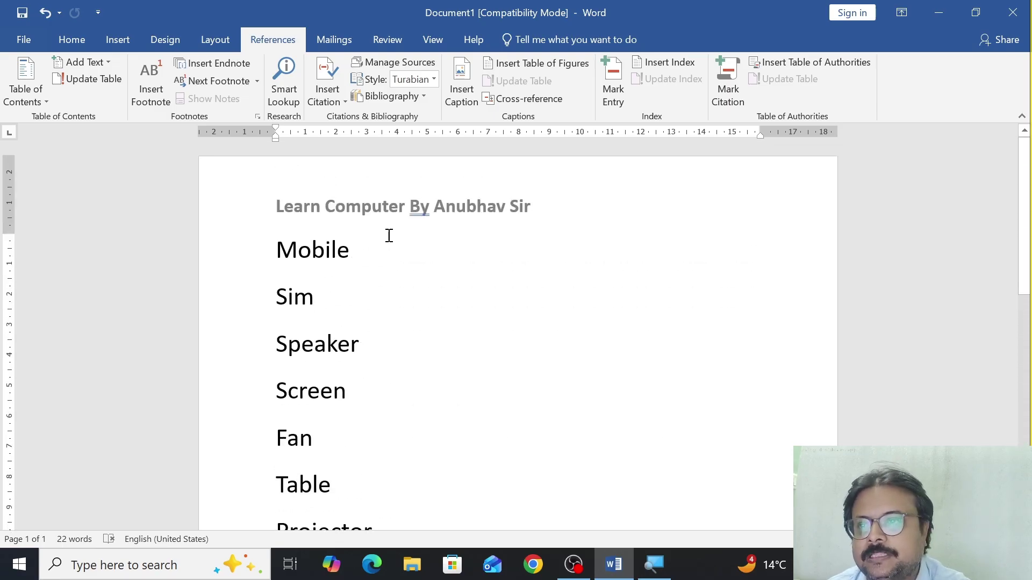
pyautogui.moveTo(276, 244); pyautogui.dragTo(365, 248)
pyautogui.hotkey('ctrl', 'c')
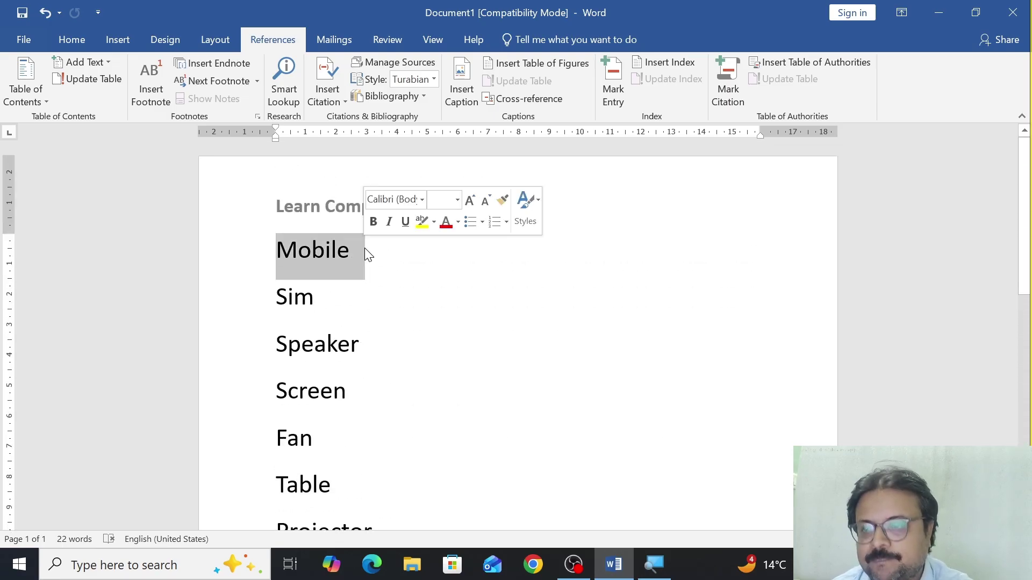
pyautogui.press('Delete')
pyautogui.scroll(-2, 366, 248)
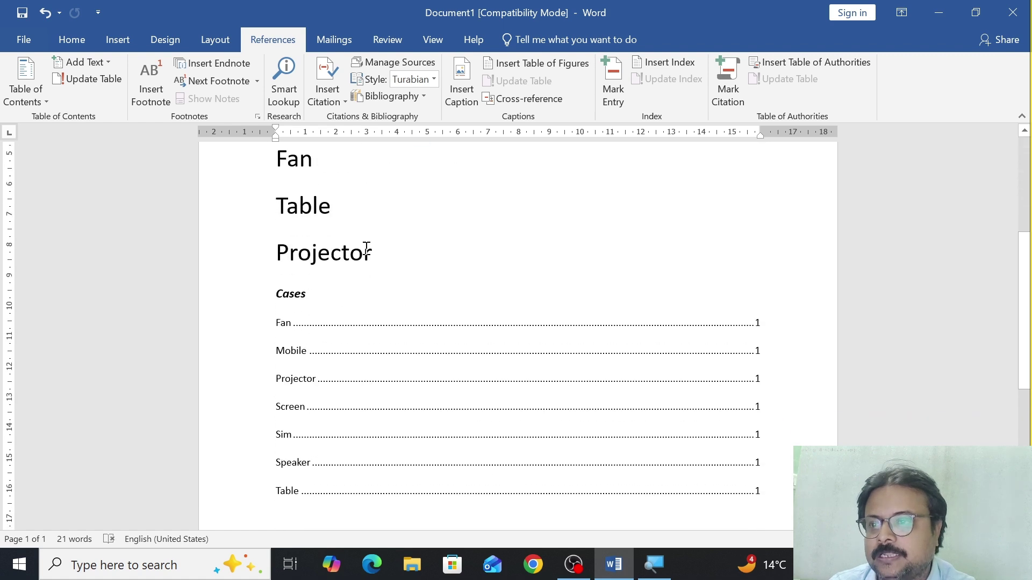
pyautogui.scroll(-3, 366, 248)
pyautogui.click(354, 279)
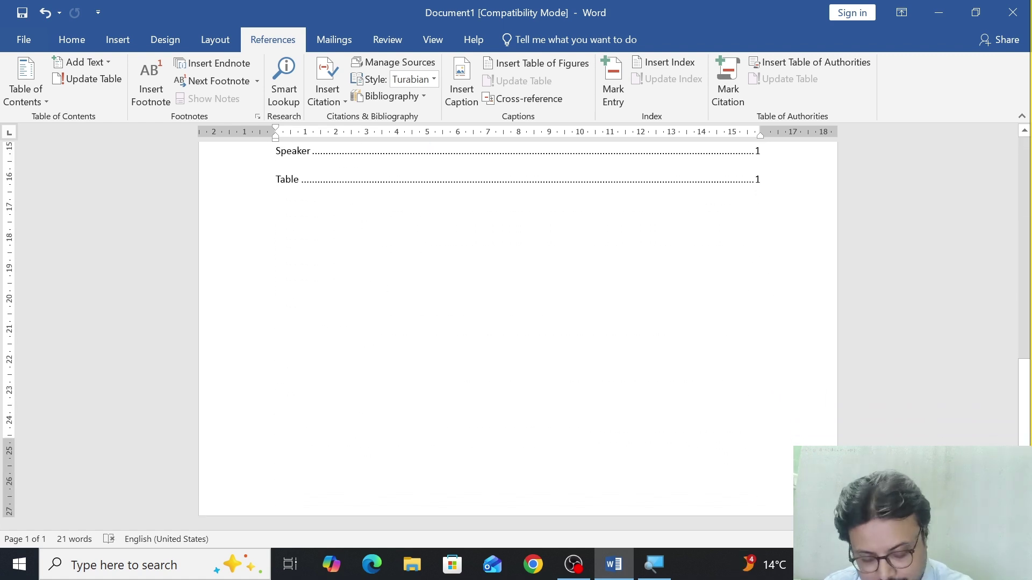
pyautogui.hotkey('ctrl', 'Return')
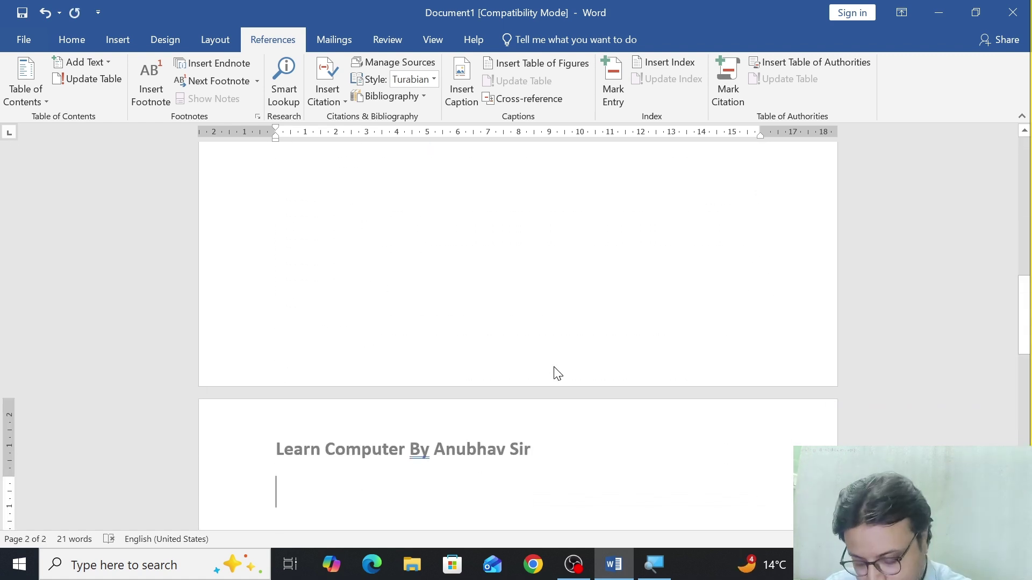
pyautogui.hotkey('ctrl', 'v')
# Update the table of authorities to reflect the new location of "Mobile".
pyautogui.scroll(5, 574, 355)
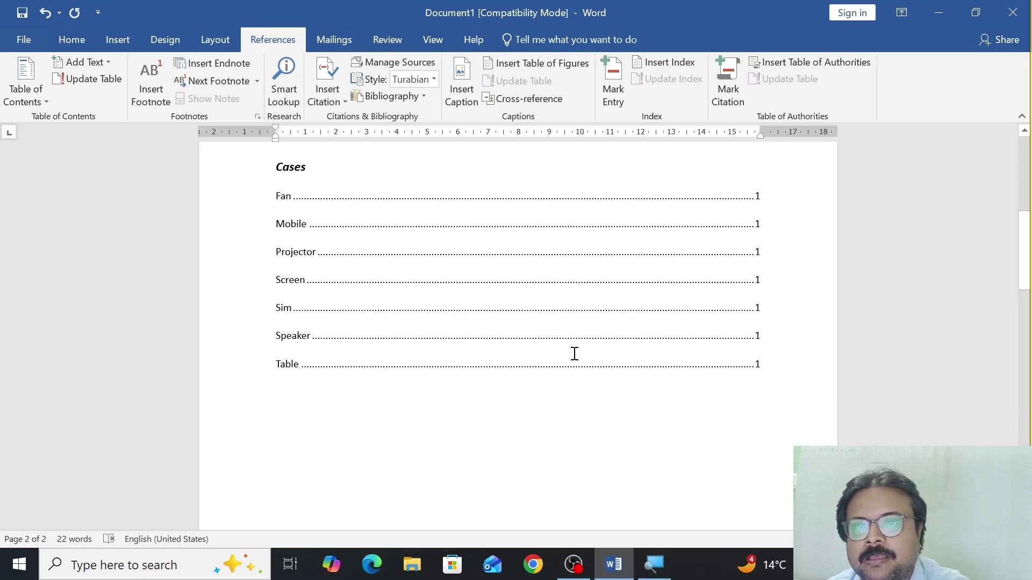
pyautogui.scroll(2, 574, 355)
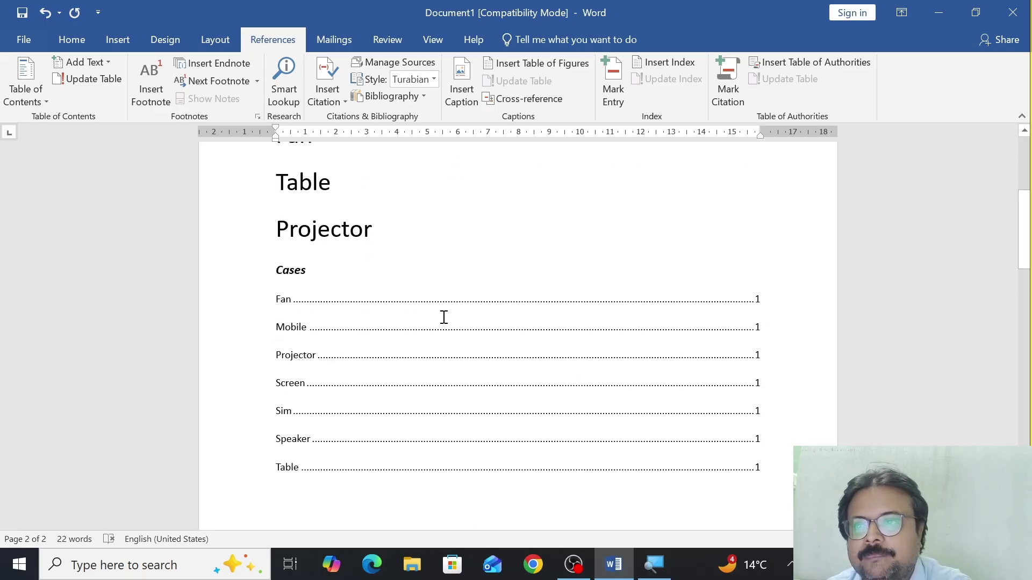
pyautogui.click(460, 361)
pyautogui.click(795, 78)
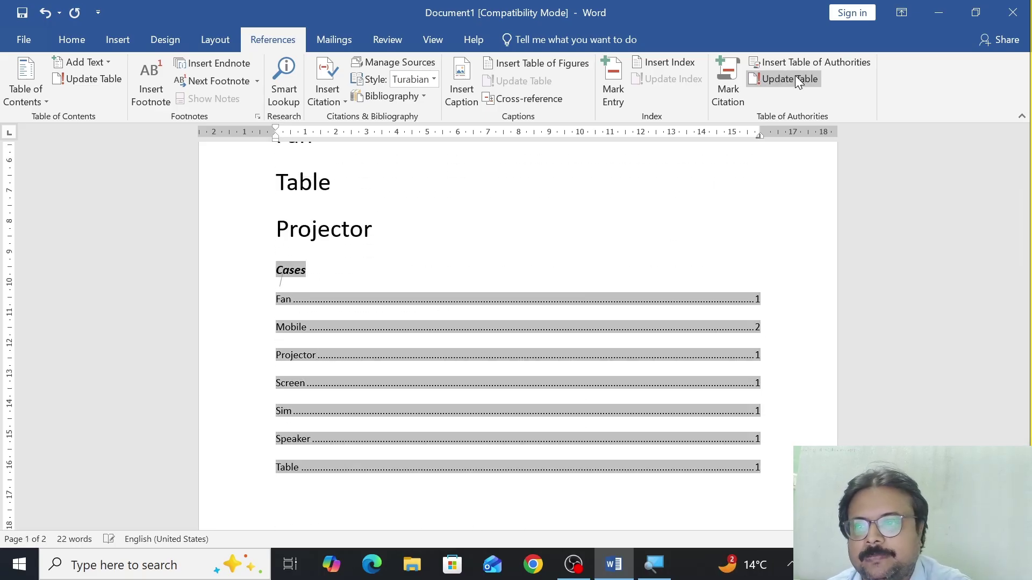